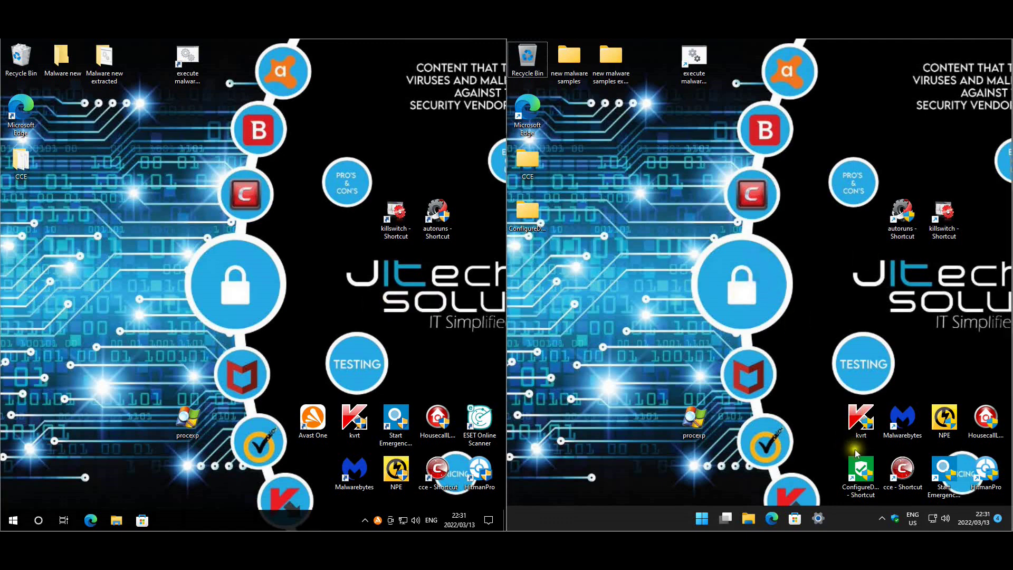
Step: Open Avast One on the left machine and Windows Security on the right machine
click(311, 419)
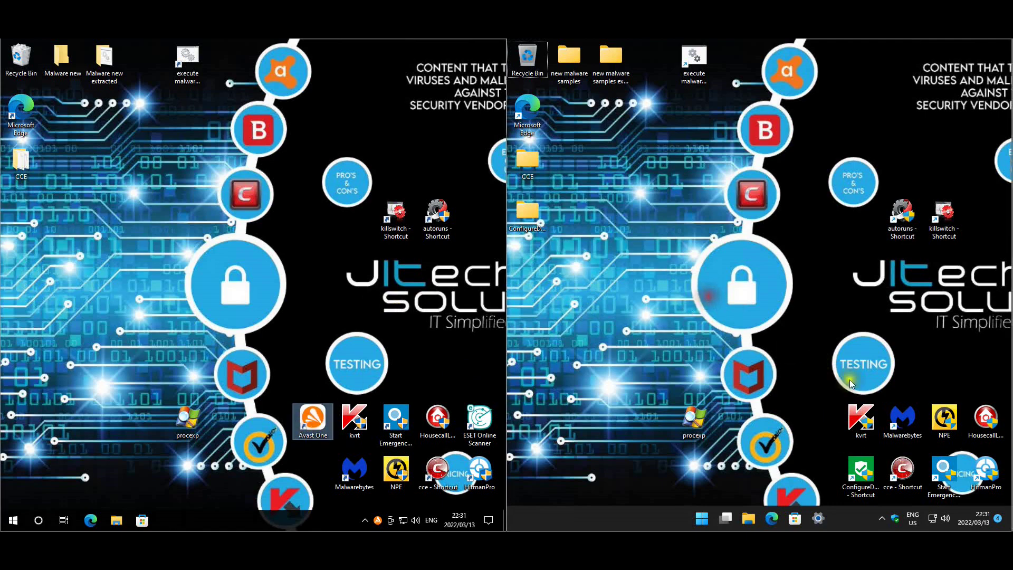
click(893, 521)
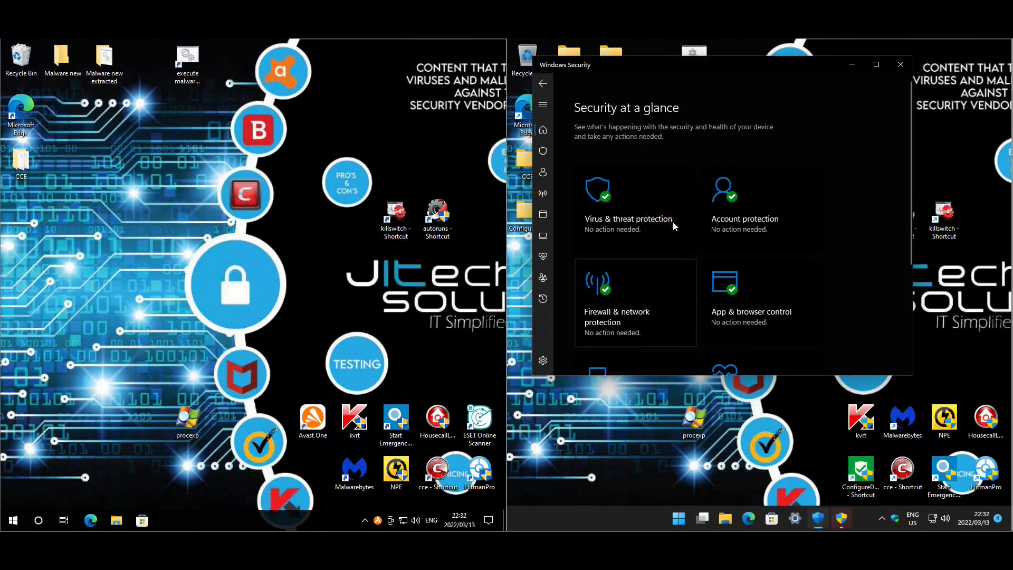
click(395, 219)
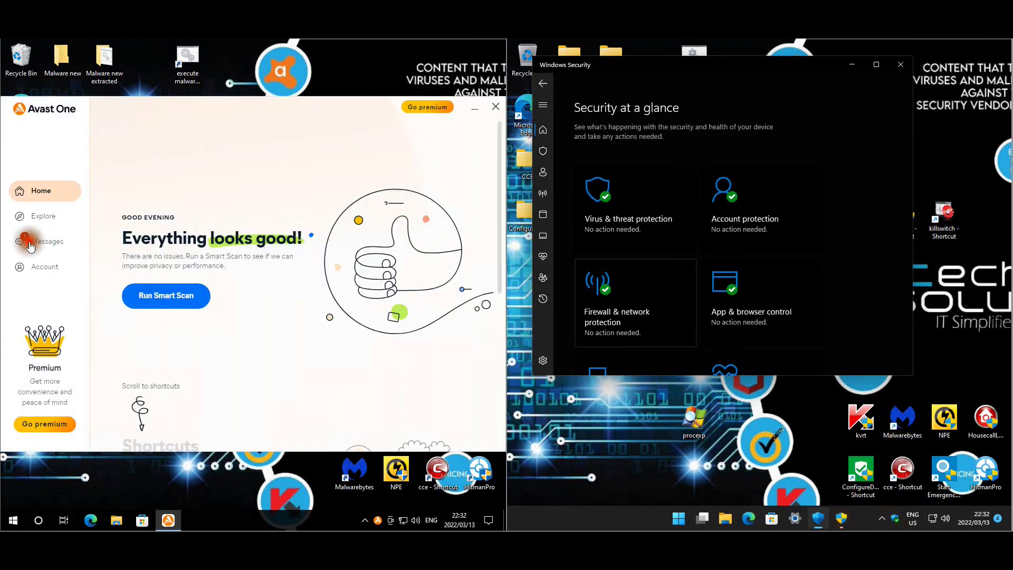
Step: Open File Shield's settings in Avast One and review its malware handling options
click(53, 219)
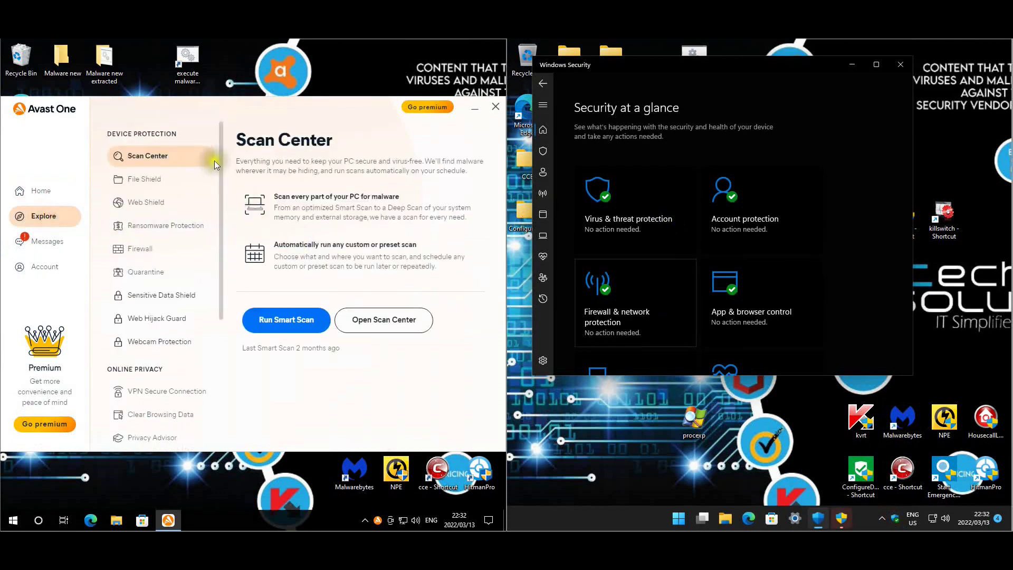
click(147, 179)
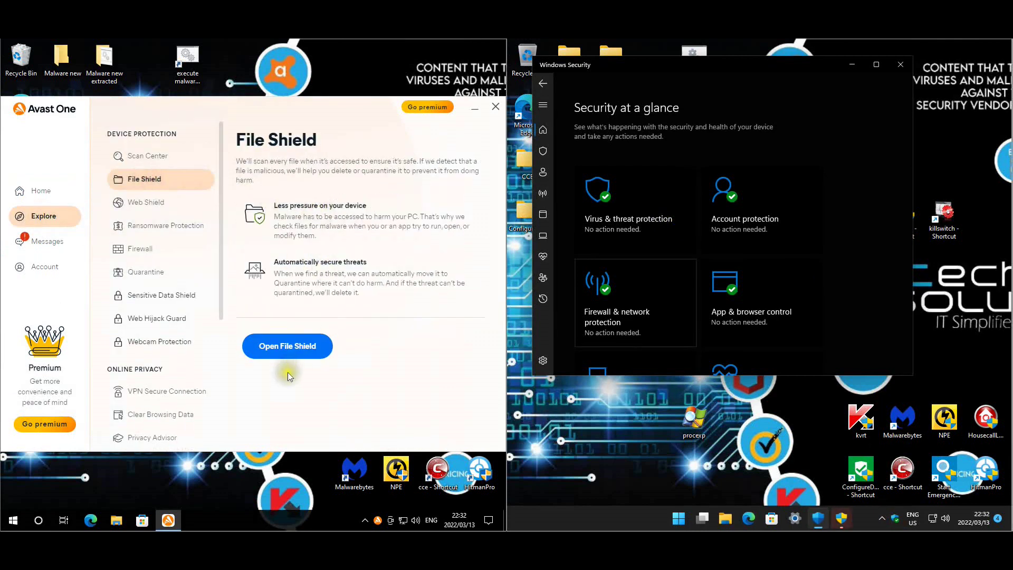
click(291, 345)
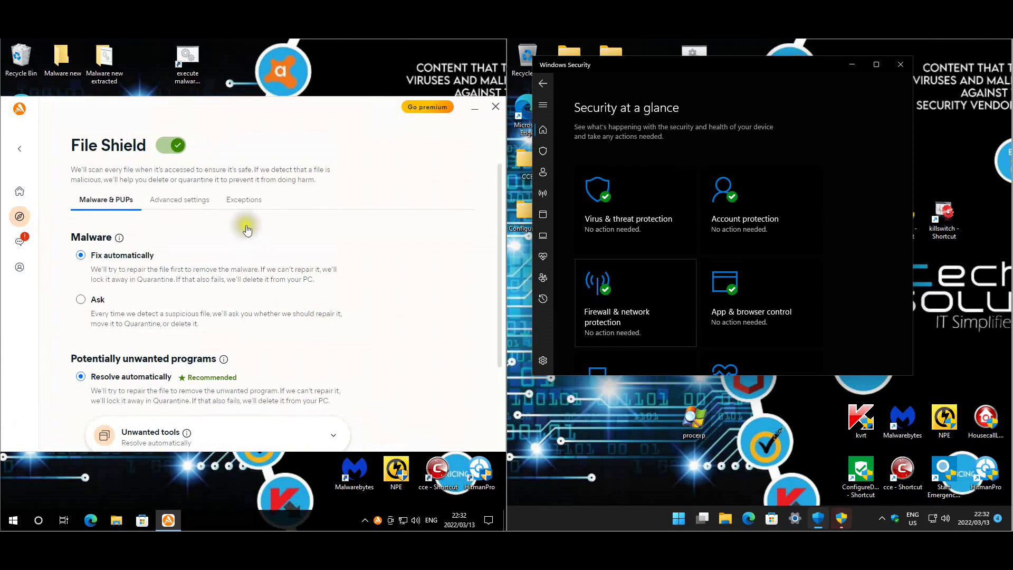
drag(263, 114, 285, 108)
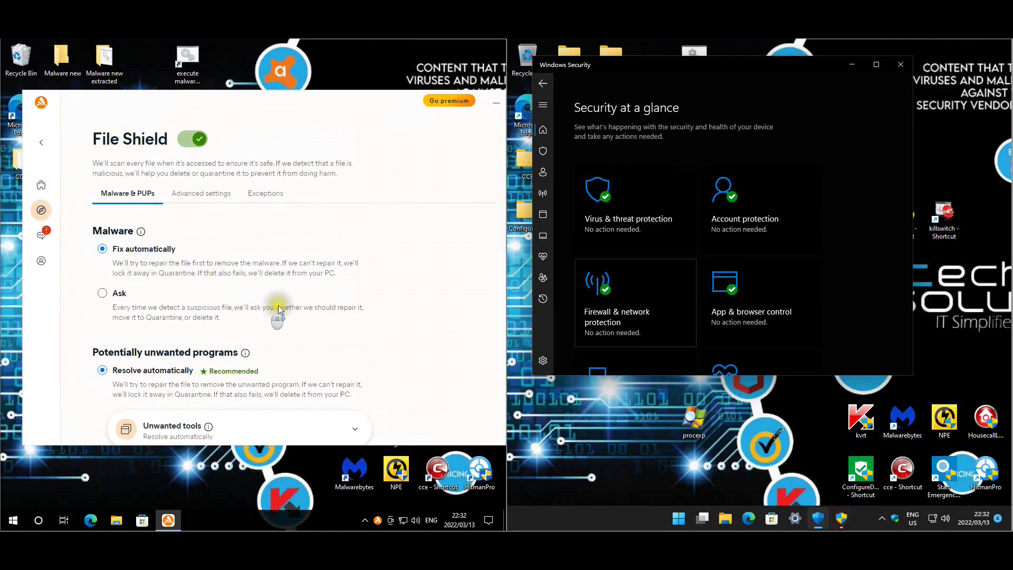
scroll(378, 282, down, 2)
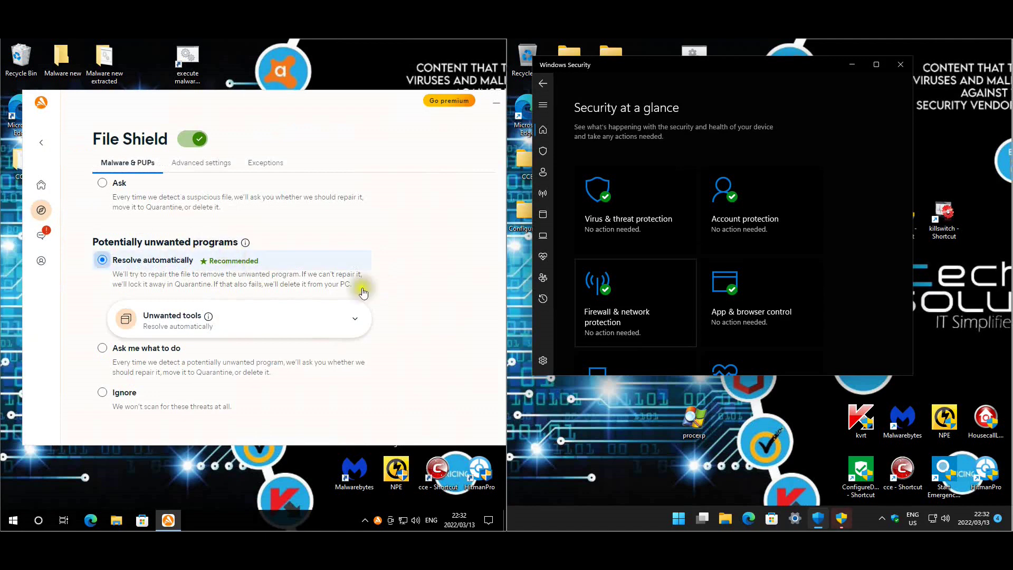
scroll(398, 318, up, 2)
scroll(373, 317, down, 2)
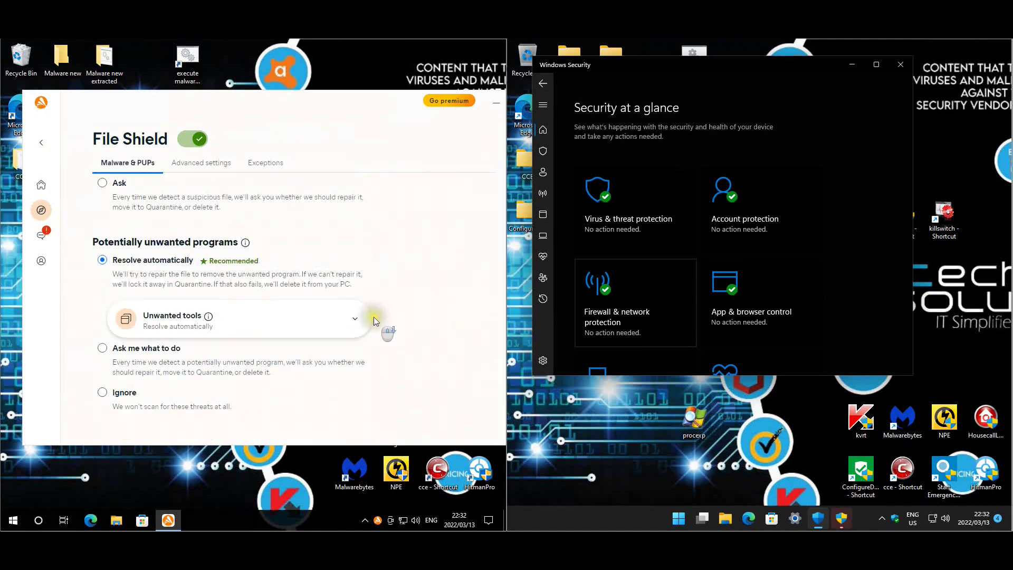
scroll(374, 317, up, 3)
Step: Review File Shield's advanced scanning options and its single exception, execute malware.cmd
click(221, 193)
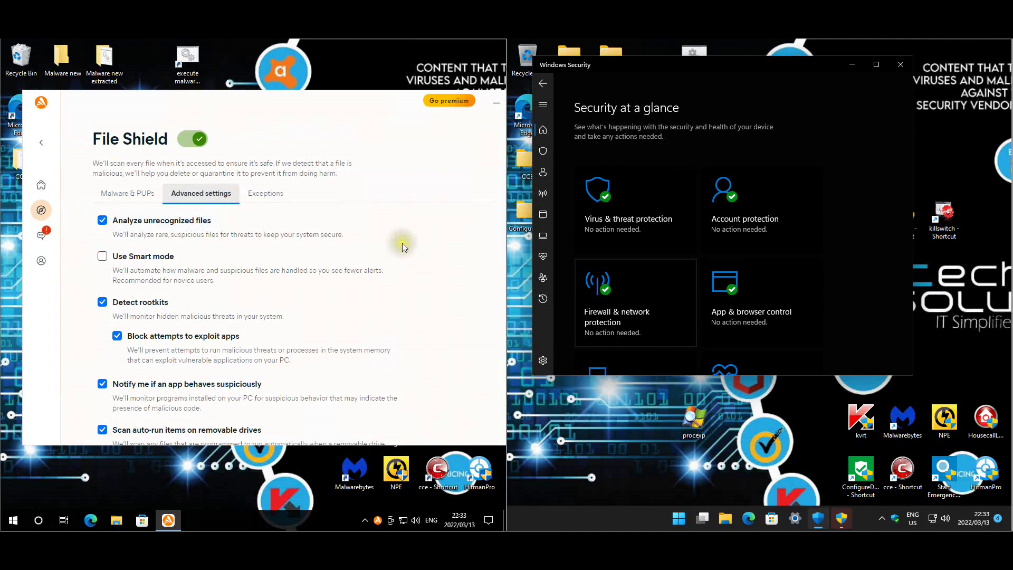
scroll(256, 272, down, 1)
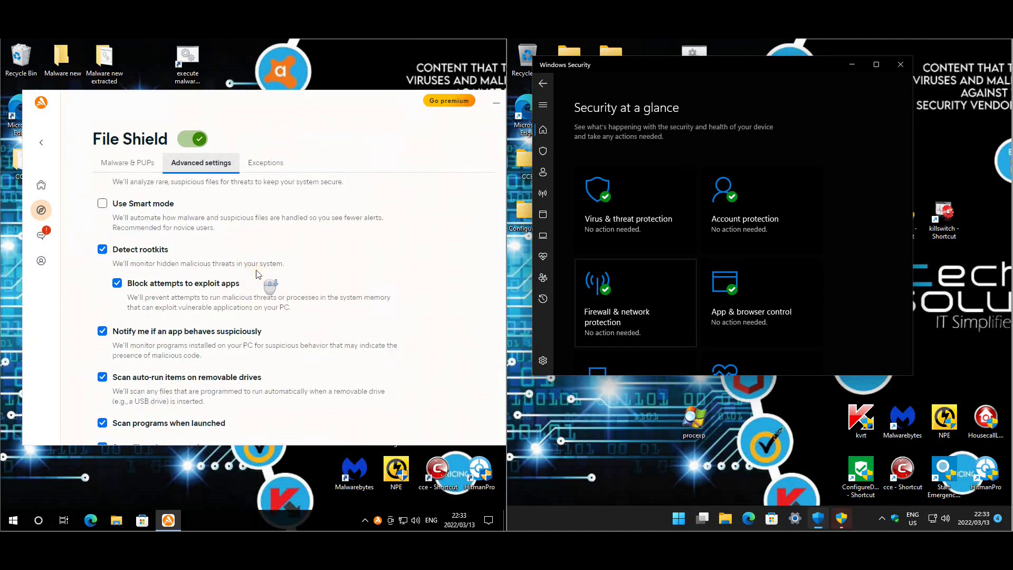
scroll(256, 272, down, 1)
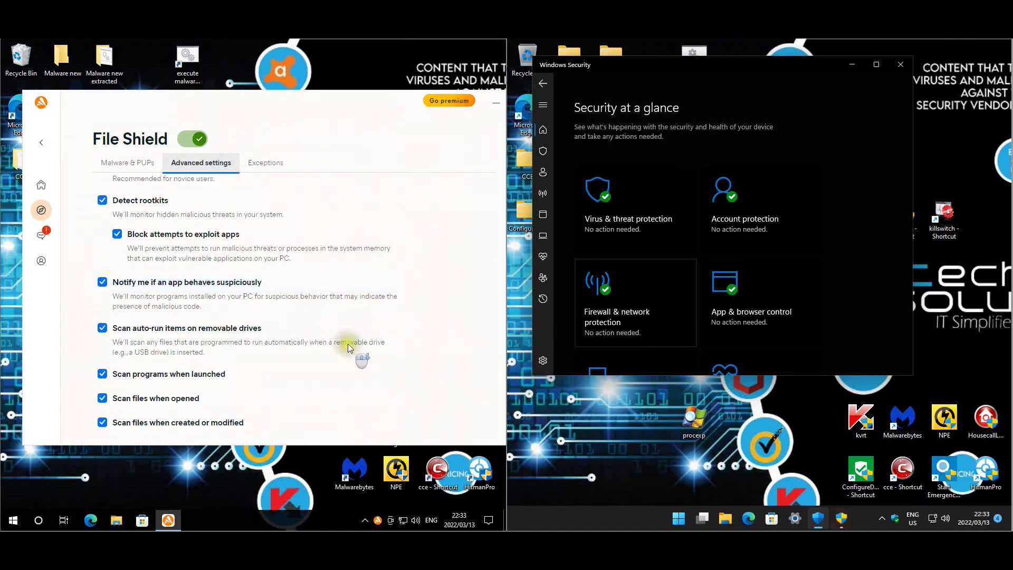
scroll(295, 316, up, 2)
scroll(227, 274, down, 2)
click(264, 163)
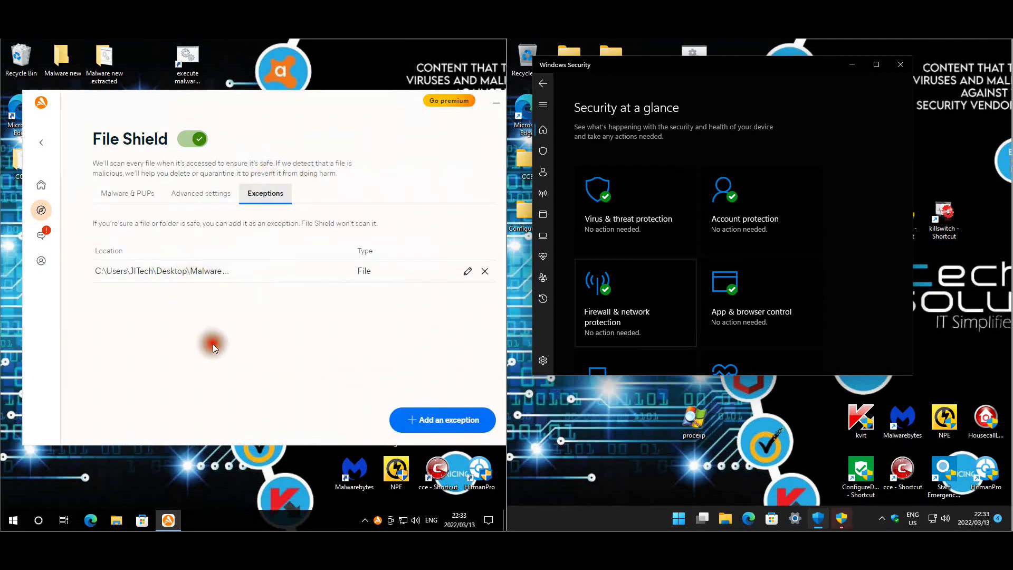
Step: Review Web Shield's settings, its blocked websites list and its exceptions
click(43, 148)
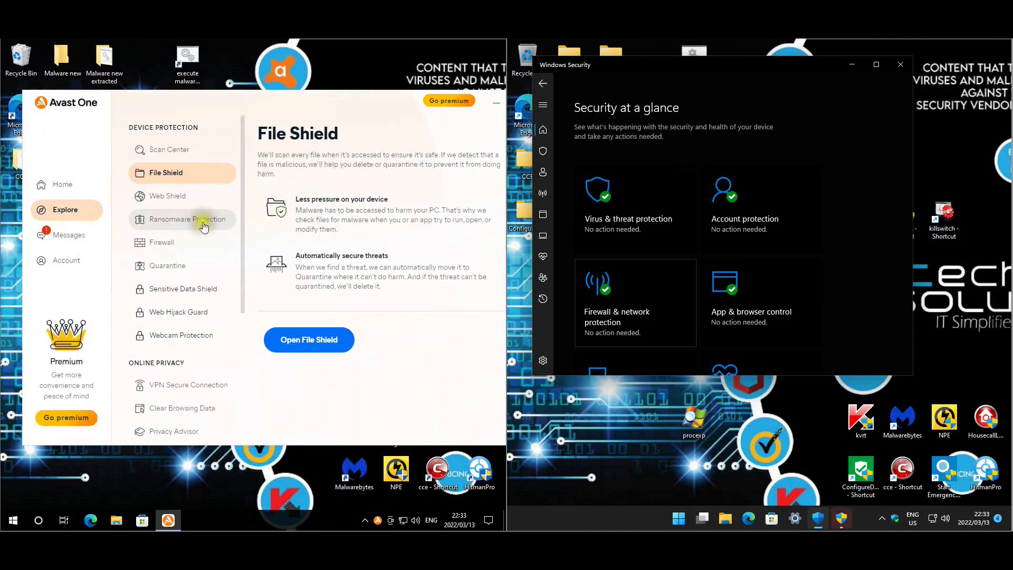
click(197, 196)
click(323, 310)
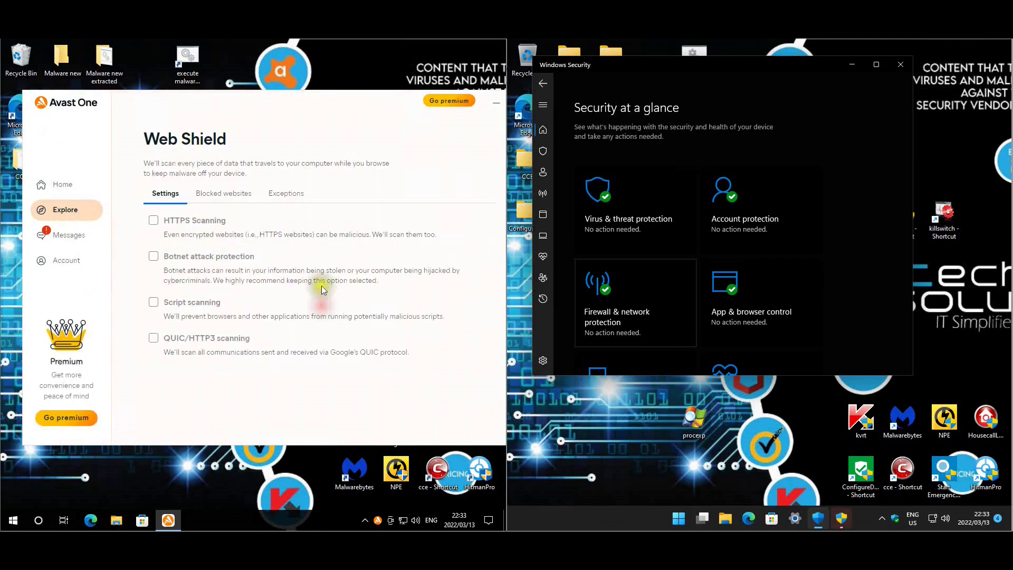
click(186, 194)
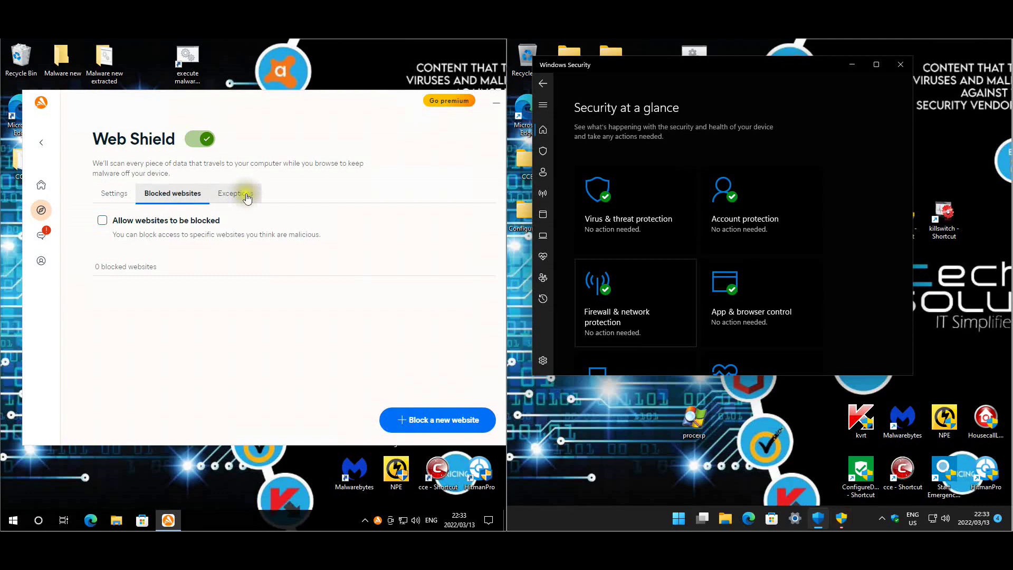
click(240, 193)
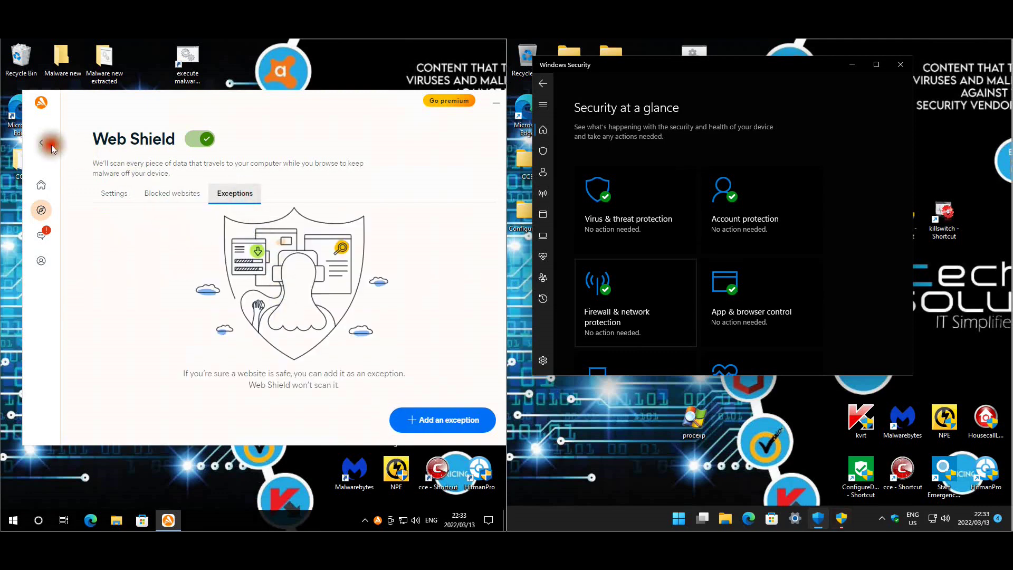
Step: Check Ransomware Protection's 10 protected folders, Smart Mode settings and empty app permissions
click(43, 143)
click(177, 218)
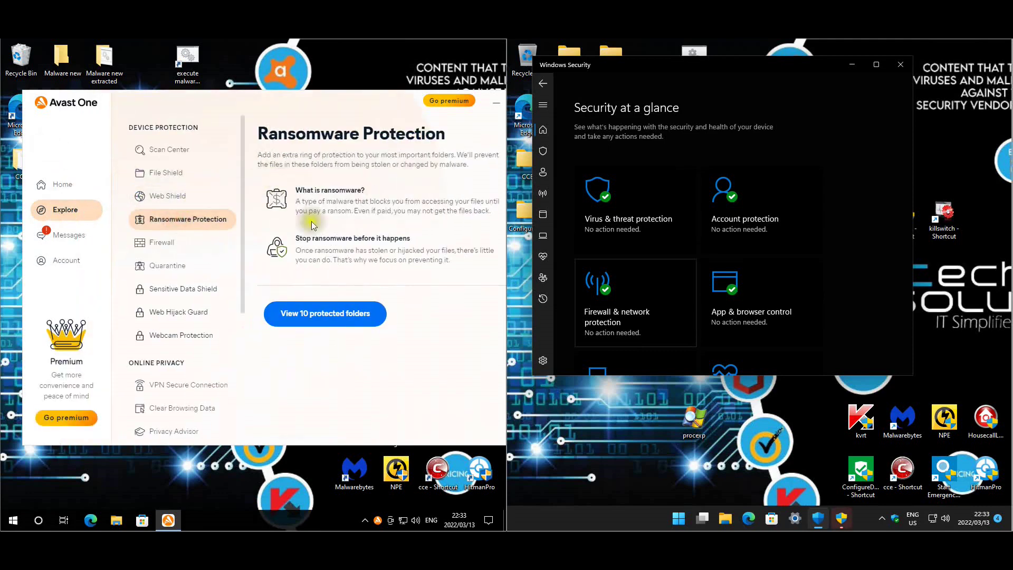
click(325, 313)
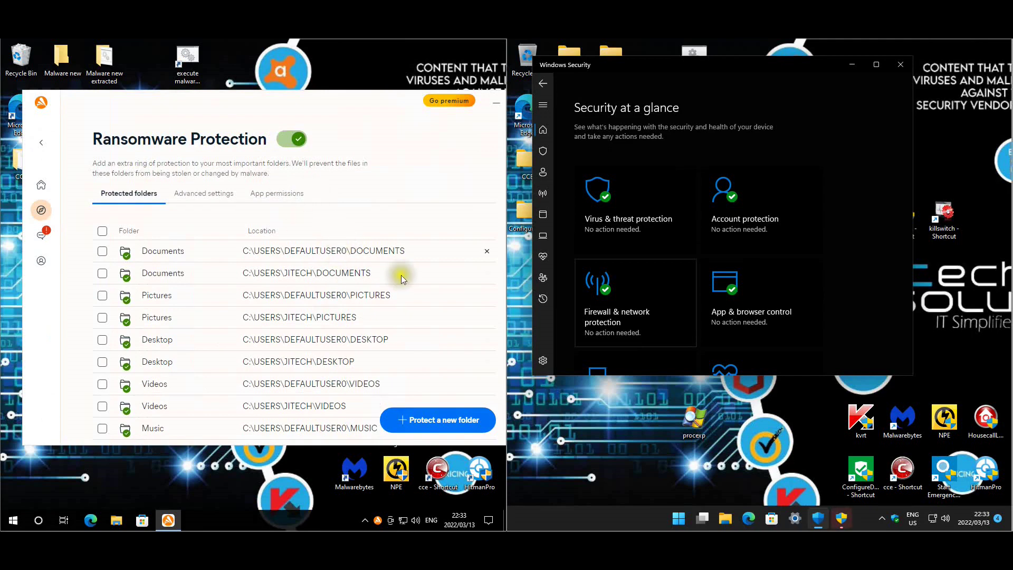
scroll(401, 281, down, 2)
scroll(369, 294, up, 2)
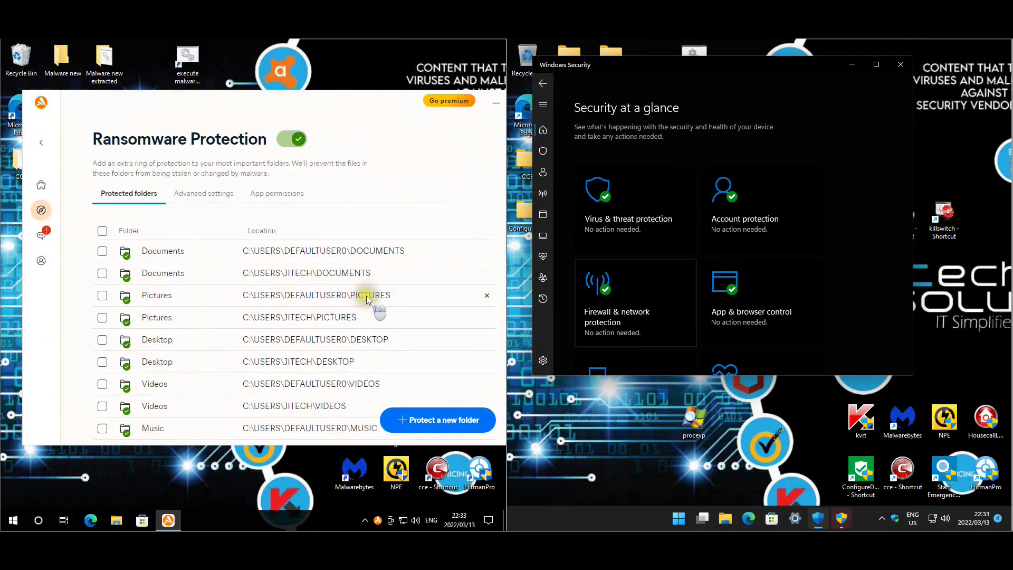
click(206, 193)
scroll(373, 263, down, 3)
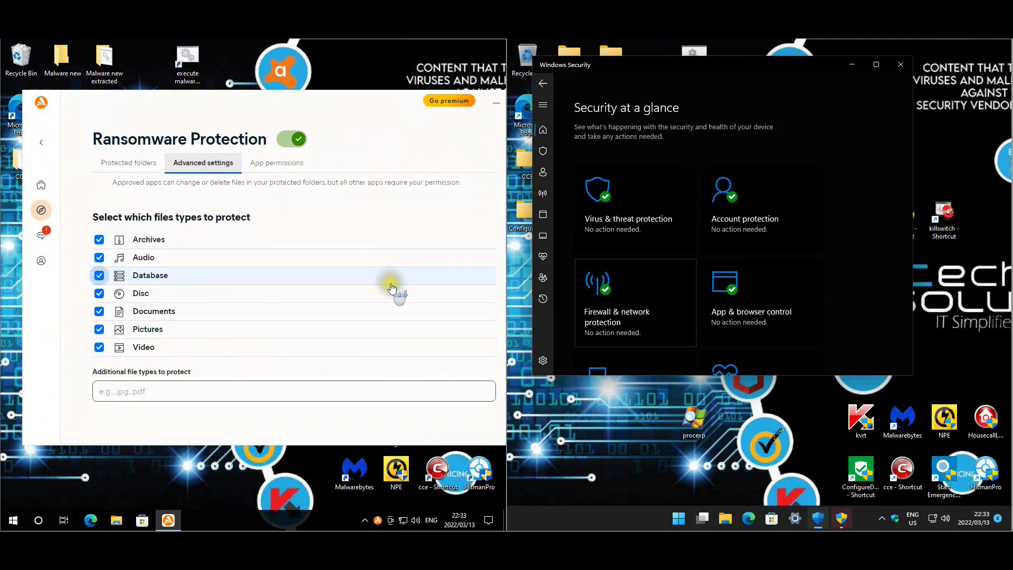
scroll(398, 294, up, 3)
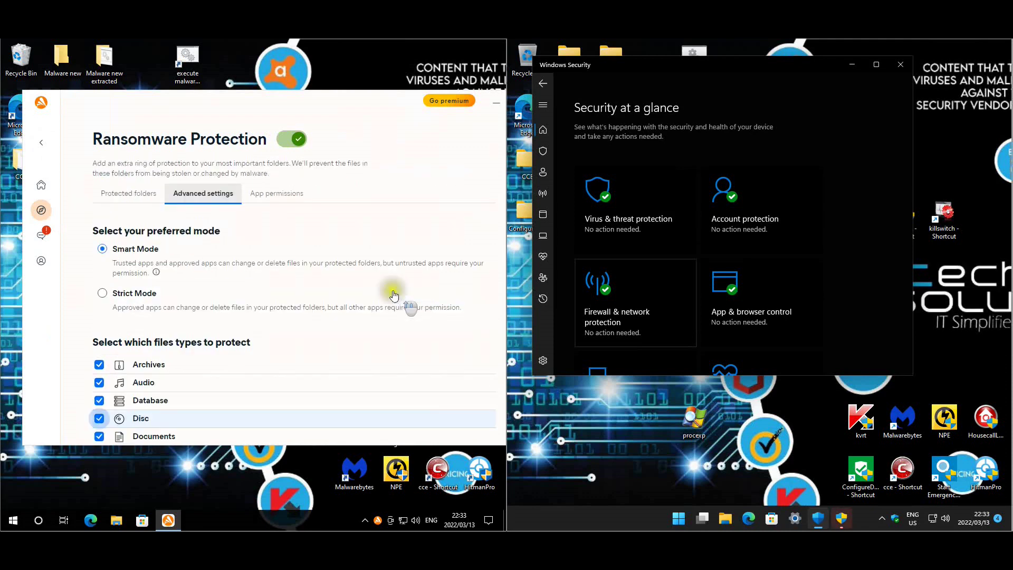
click(280, 194)
click(41, 142)
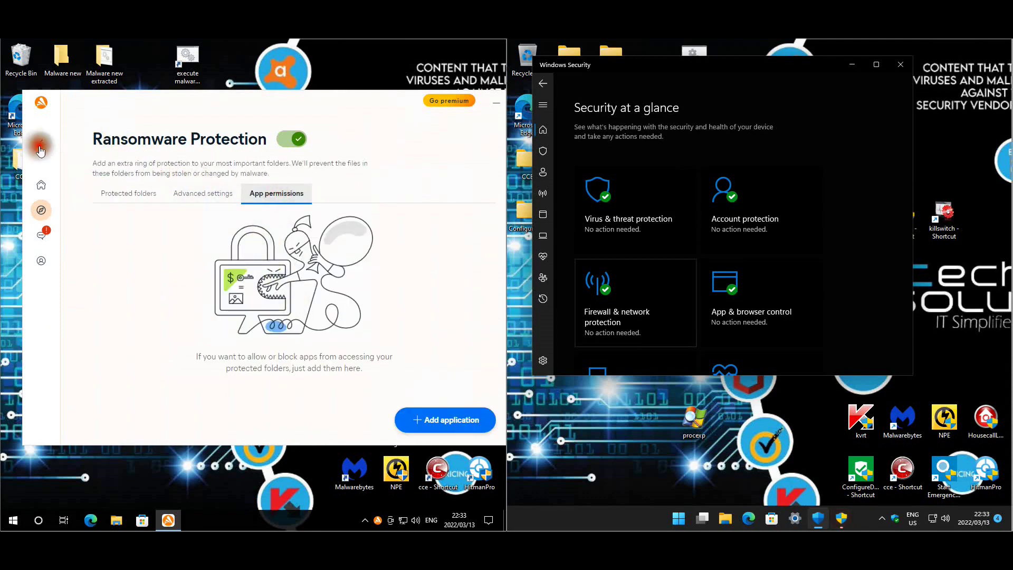
Step: Open the Firewall settings and view its connection history
click(161, 242)
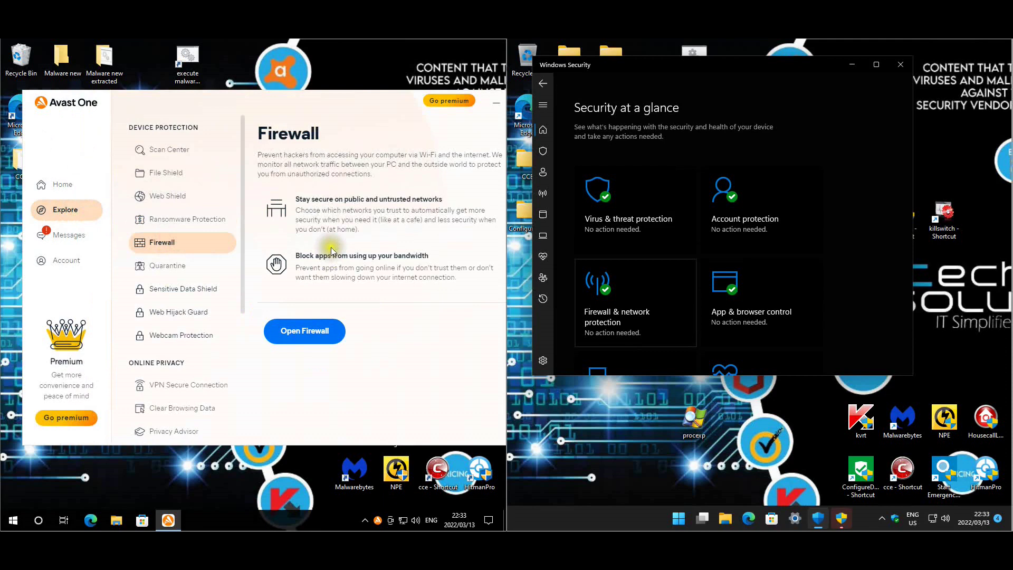
click(323, 318)
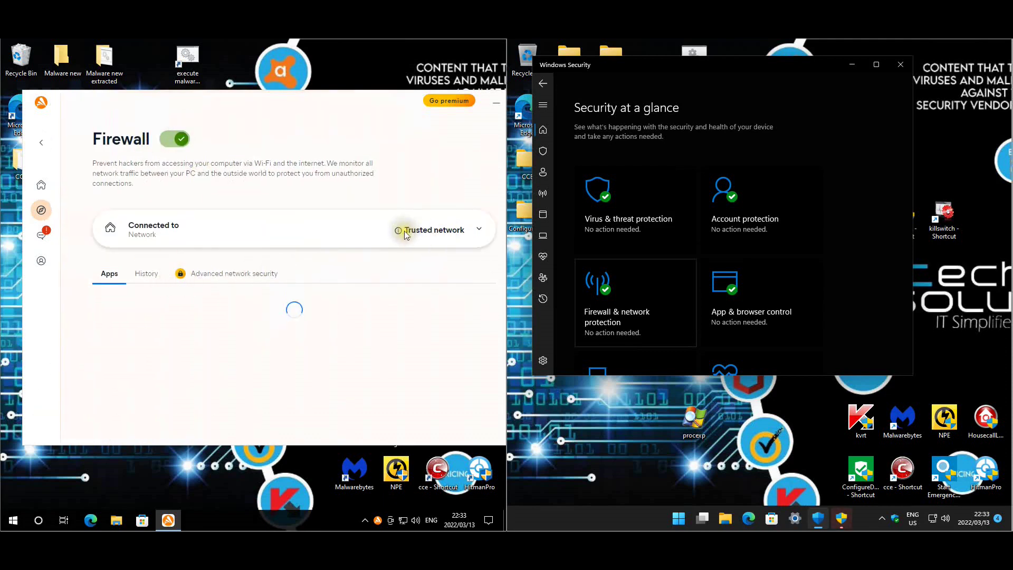
click(144, 273)
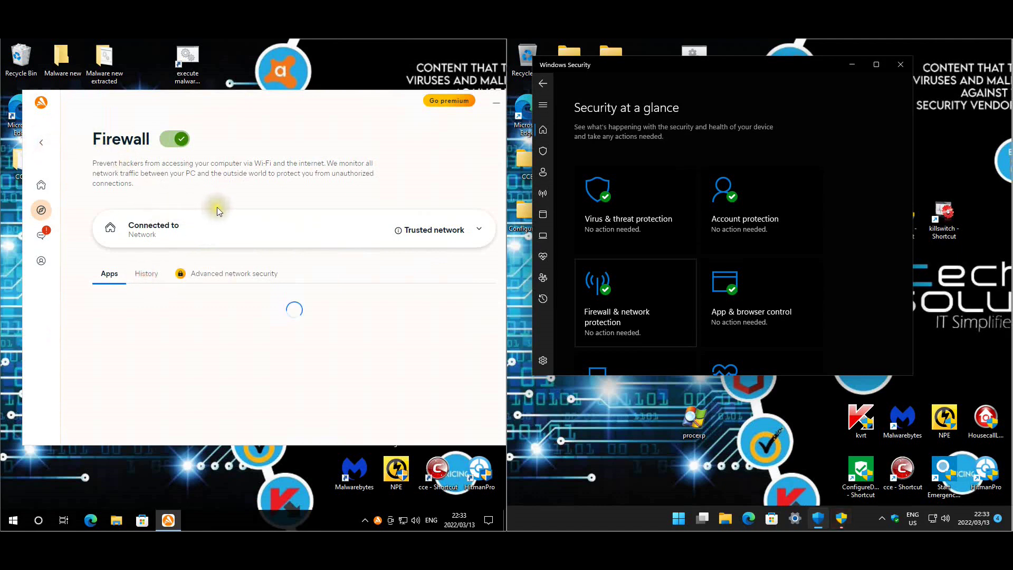
key(Escape)
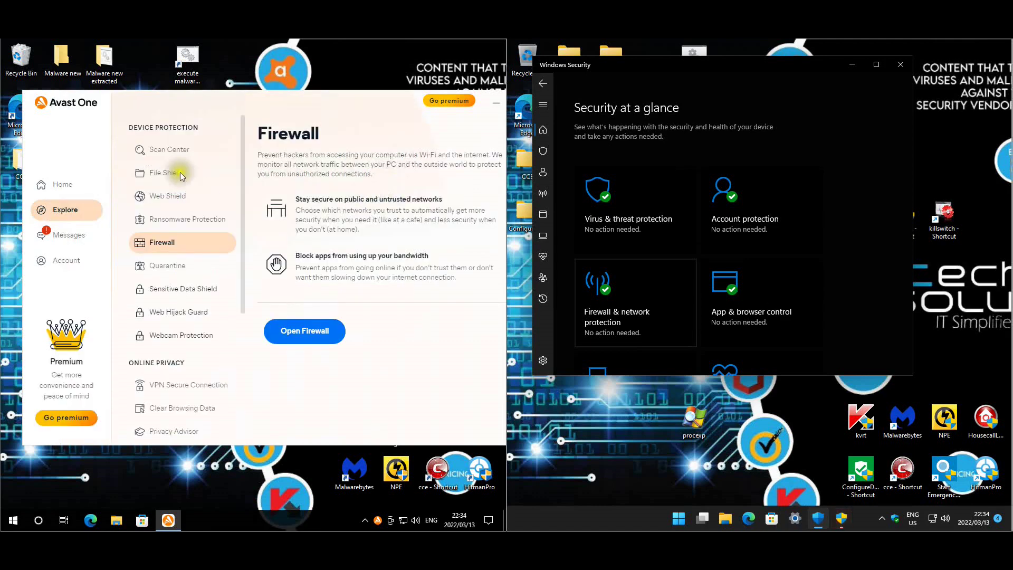
Step: Look over the Sensitive Data Shield, Web Hijack Guard and Webcam Protection overviews
click(173, 289)
click(179, 312)
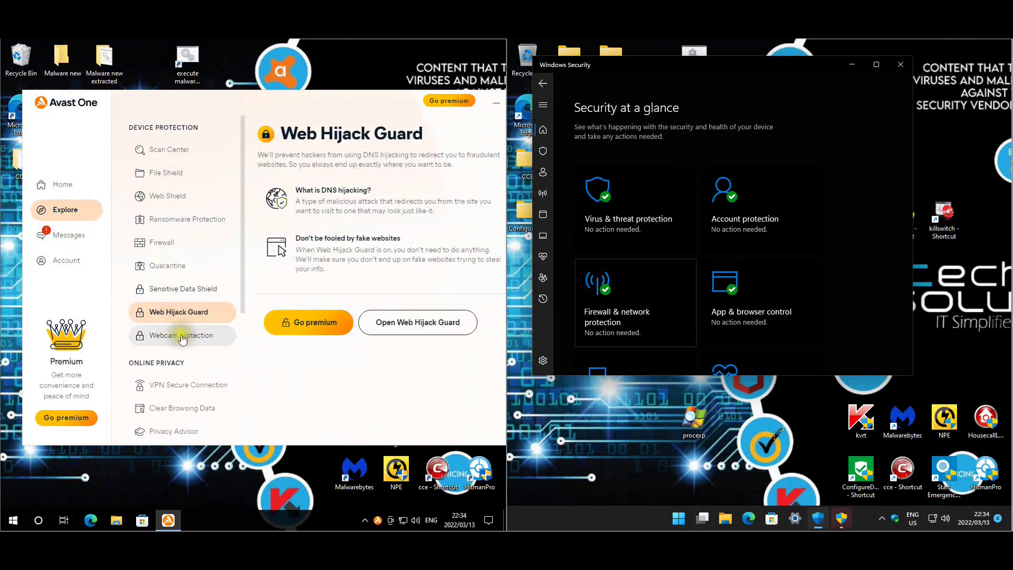
click(185, 336)
scroll(187, 341, down, 5)
scroll(184, 351, up, 5)
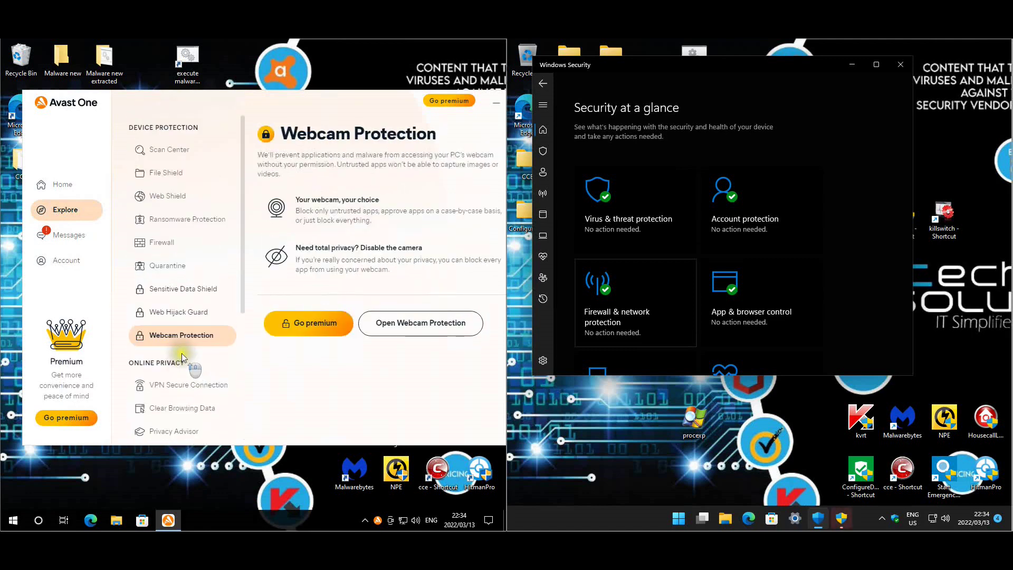
Step: Hide Avast One, show Virus & threat protection, then review and close ConfigureDefender's settings
click(490, 104)
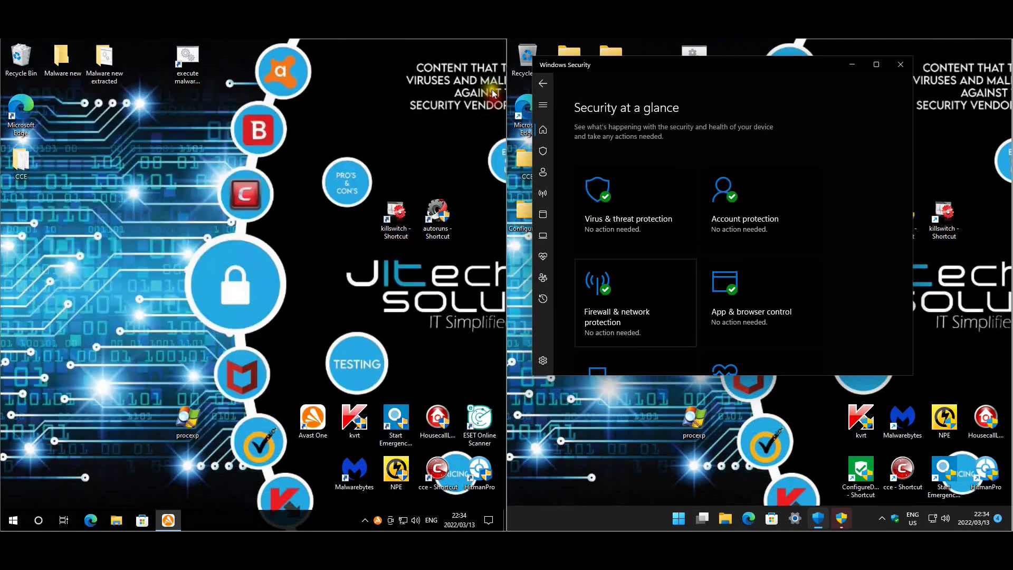
click(641, 205)
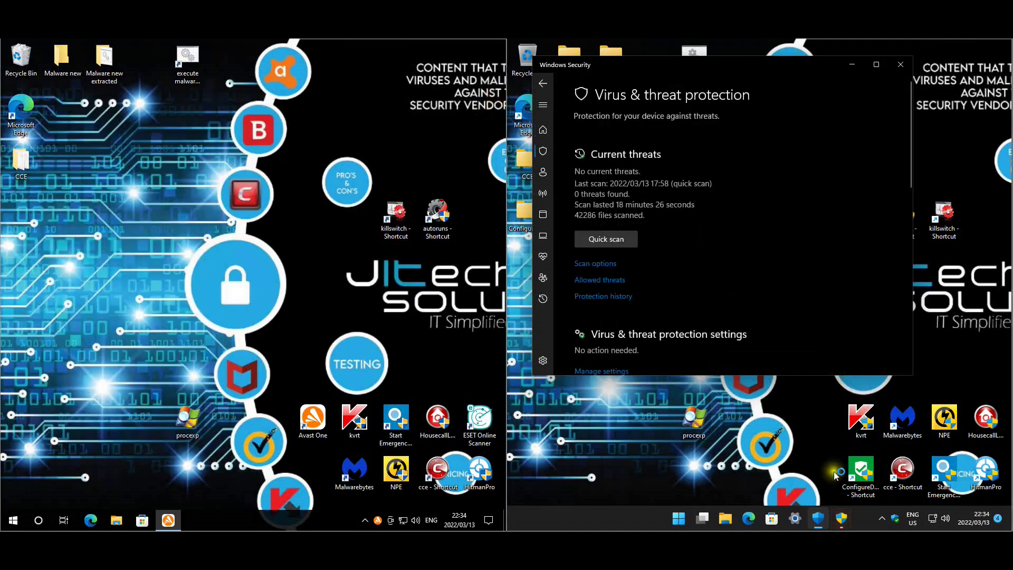
click(843, 522)
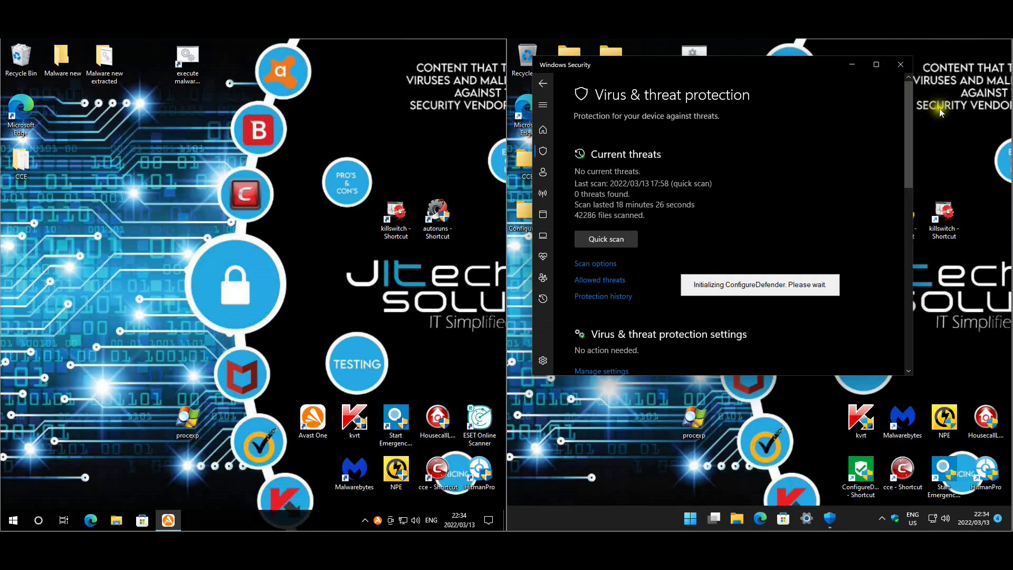
click(944, 230)
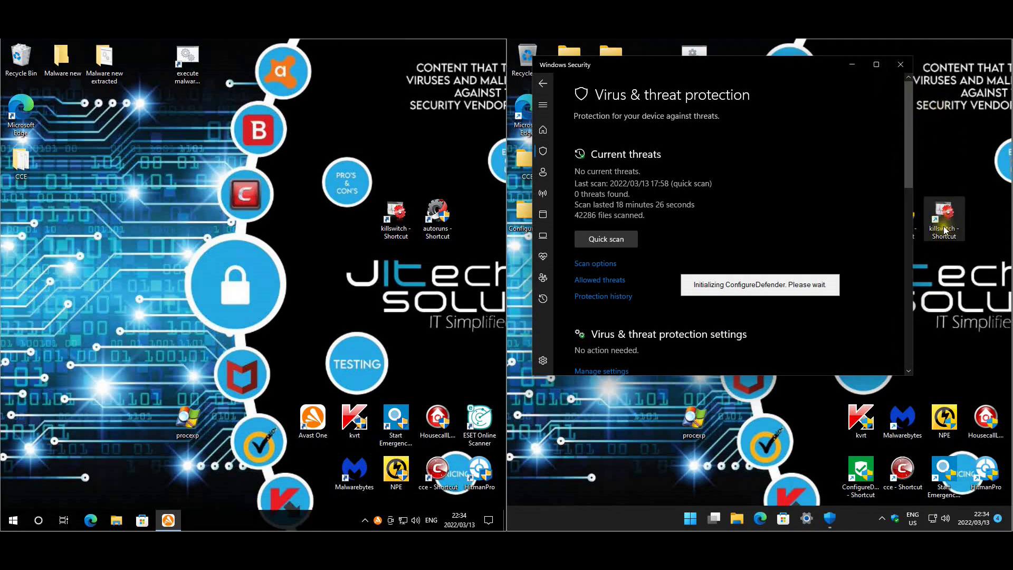
click(957, 178)
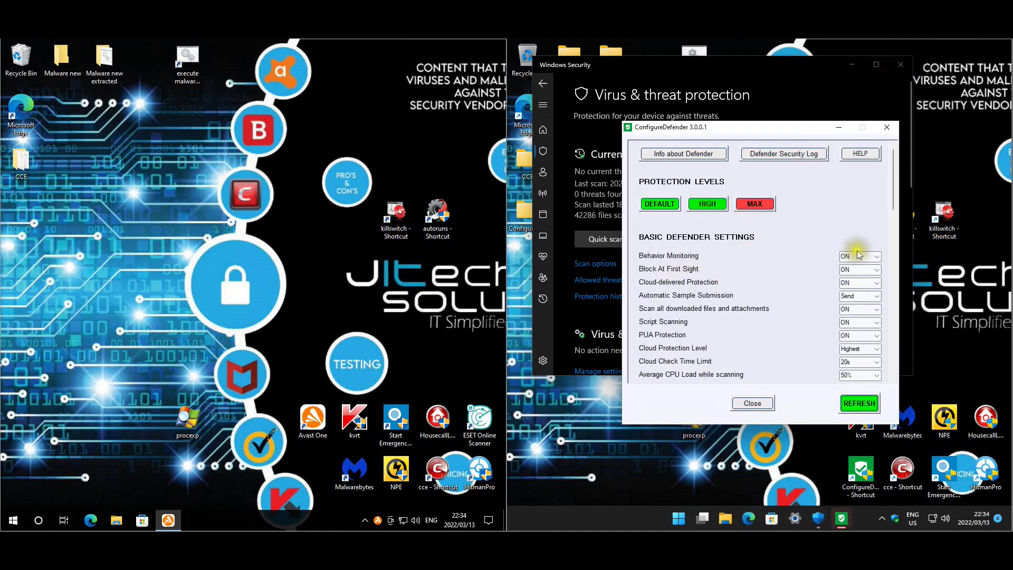
drag(893, 195, 882, 370)
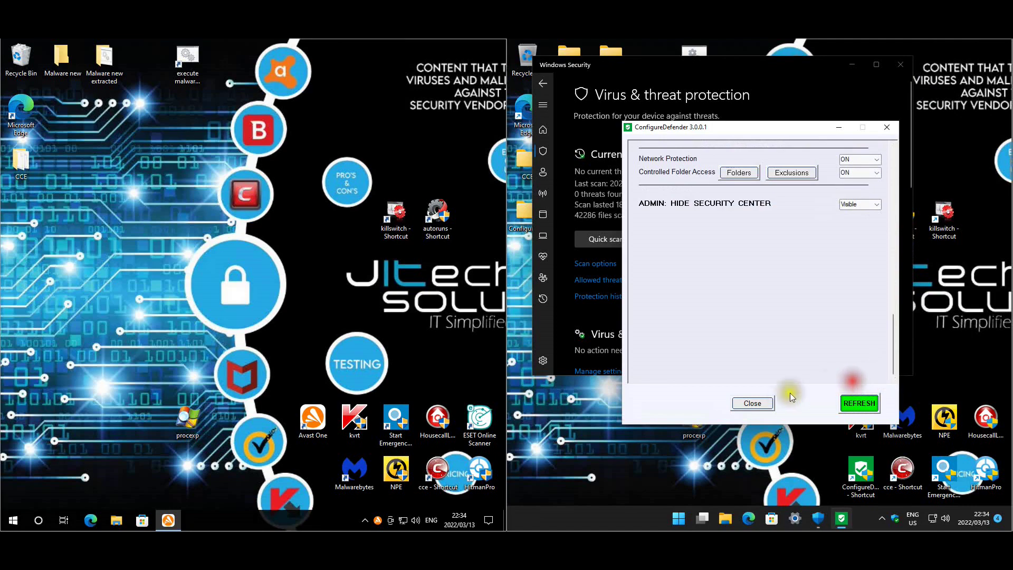
click(762, 402)
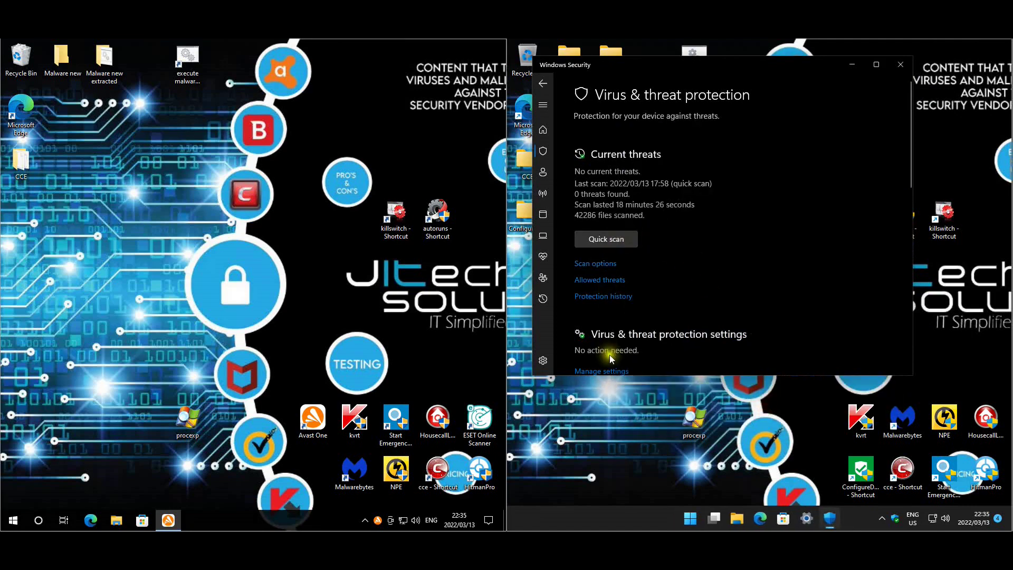
Step: Review the virus & threat protection settings and Controlled folder access for ransomware
click(607, 371)
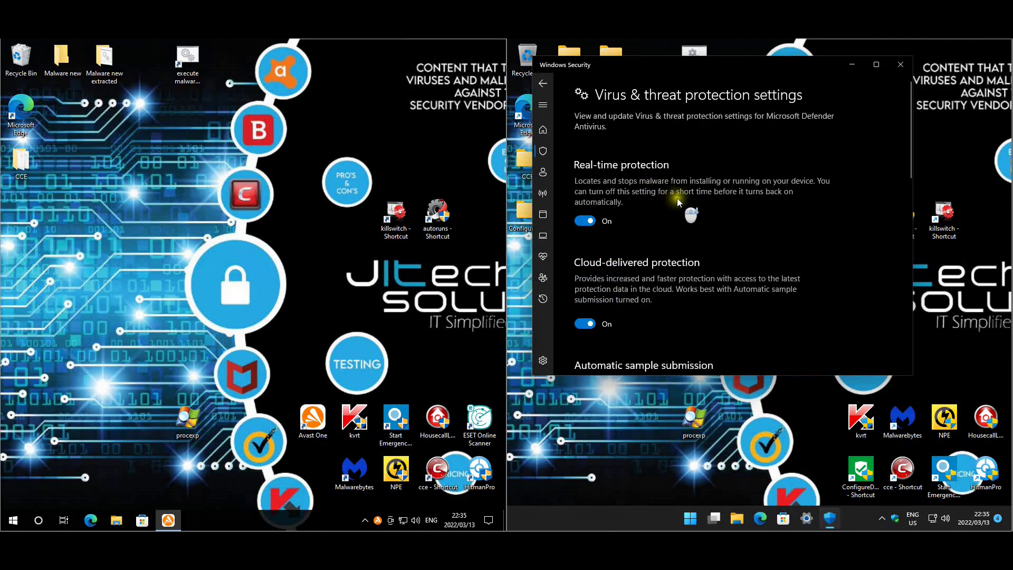
scroll(677, 199, down, 10)
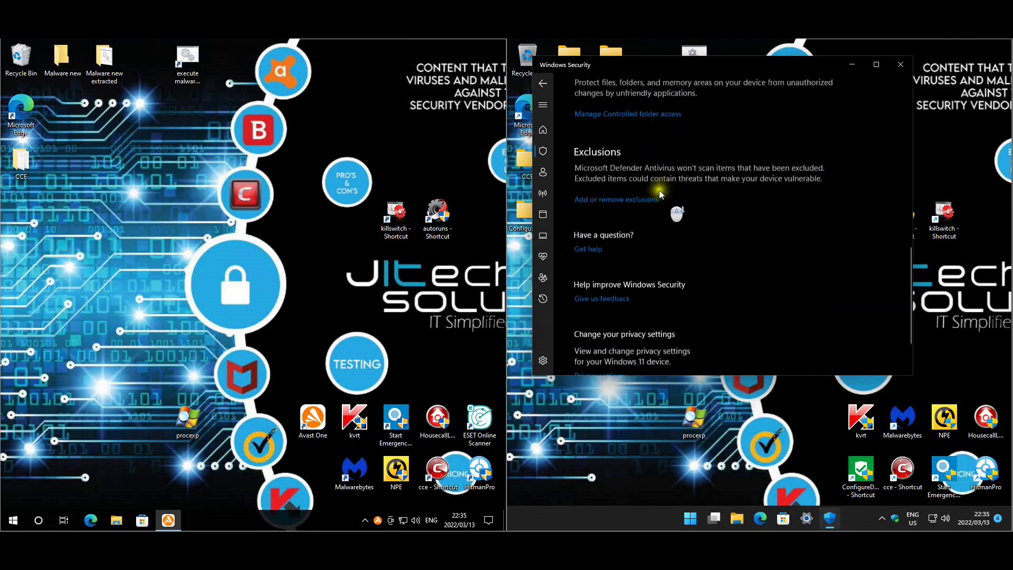
click(659, 112)
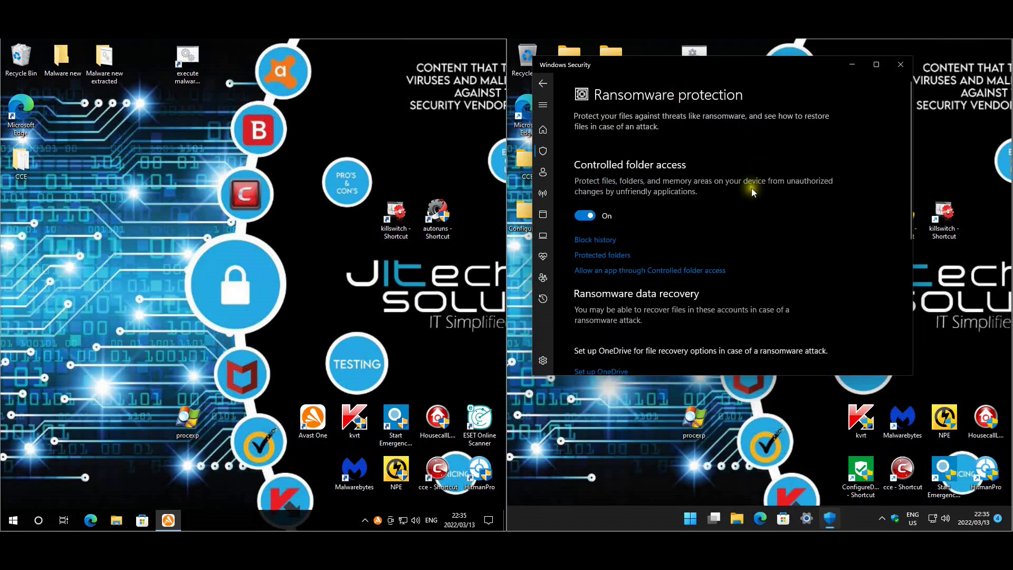
scroll(750, 190, down, 5)
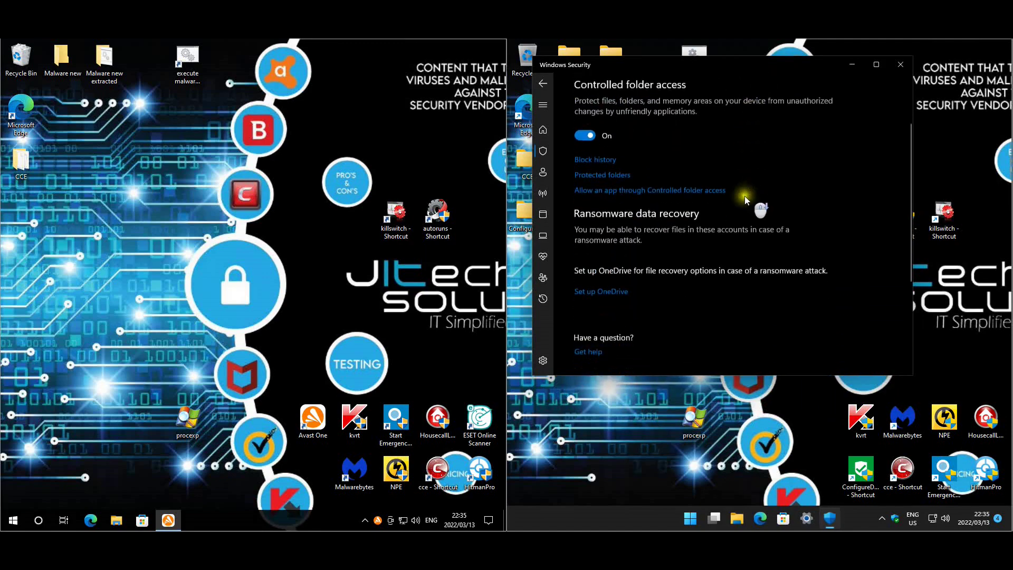
Step: Check Reputation-based protection settings and Core isolation, with Memory integrity on
click(553, 210)
click(664, 191)
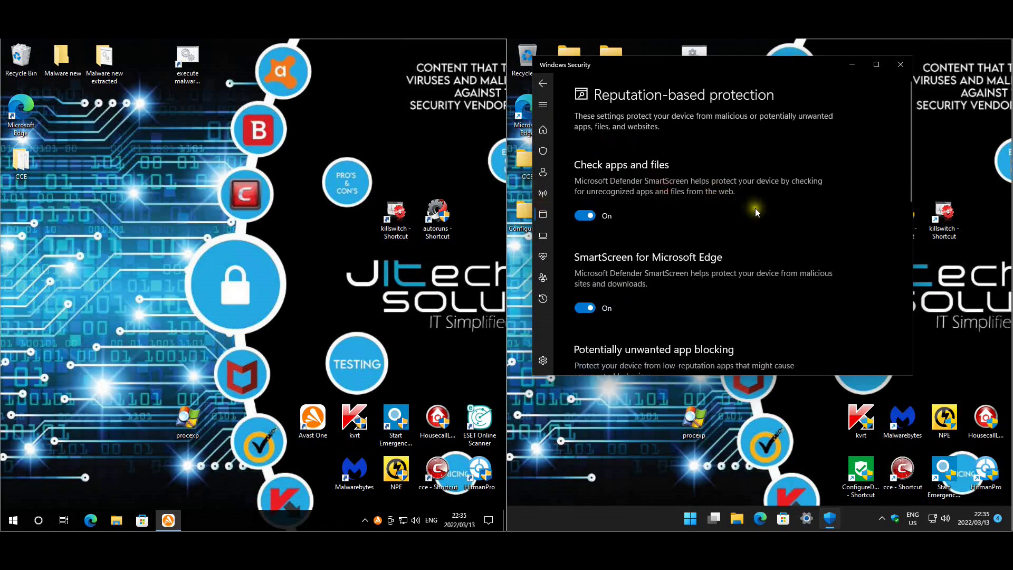
scroll(753, 208, down, 10)
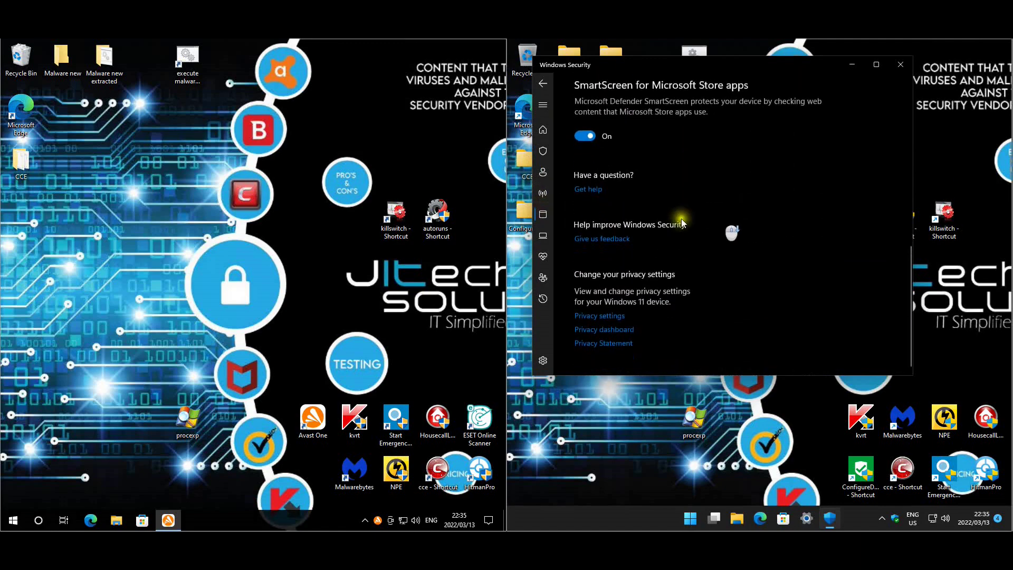
click(543, 236)
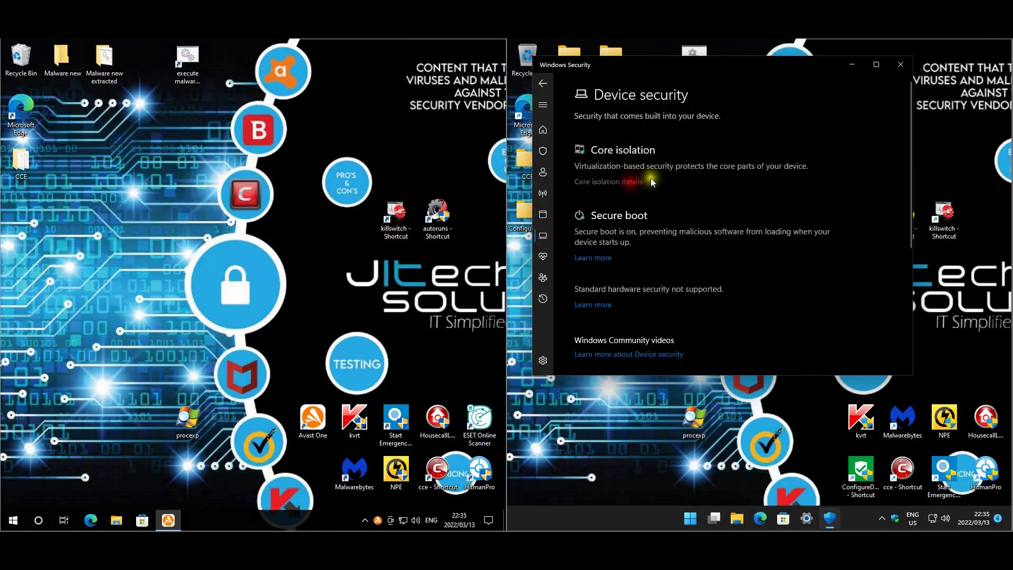
click(648, 181)
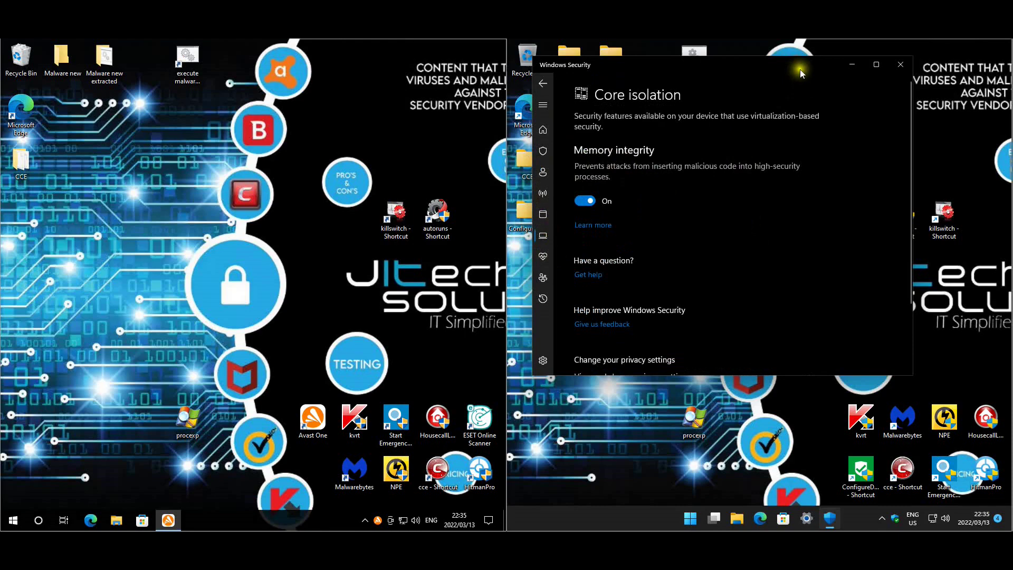
Step: Close Windows Security, stop all Avast shields from the tray, then reopen Windows Security
click(880, 75)
click(407, 150)
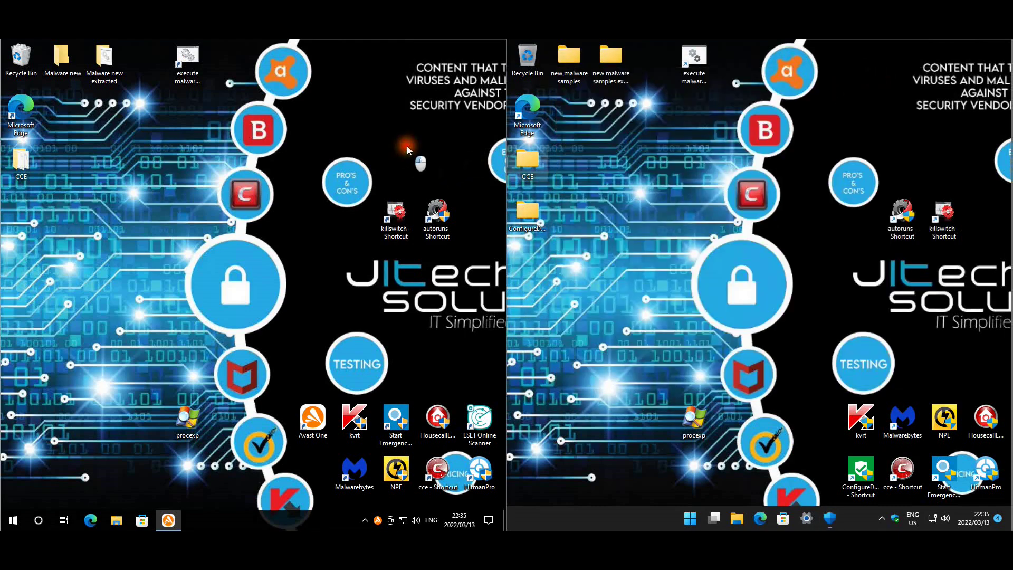
right_click(377, 520)
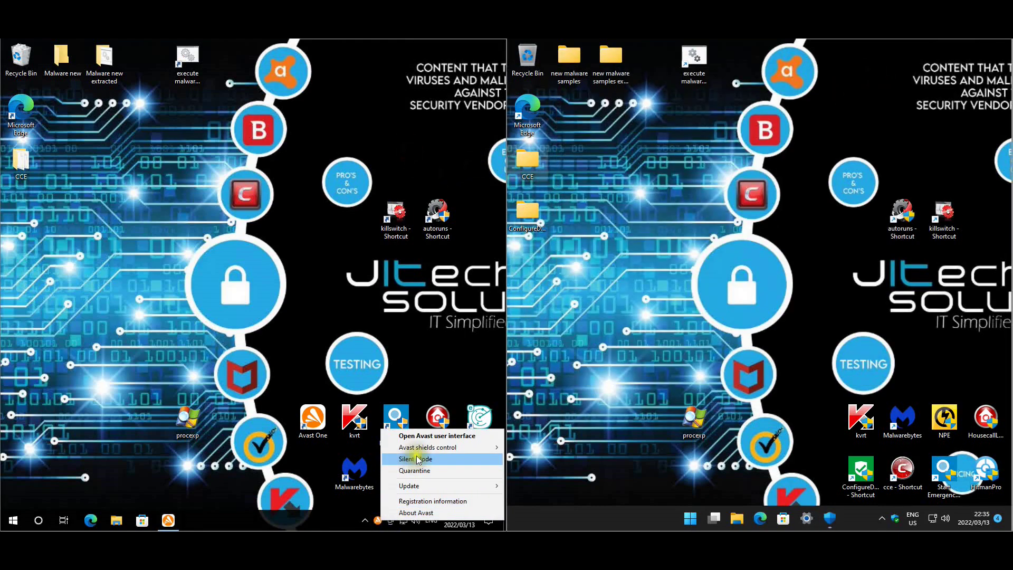
mouse_move(422, 447)
click(335, 470)
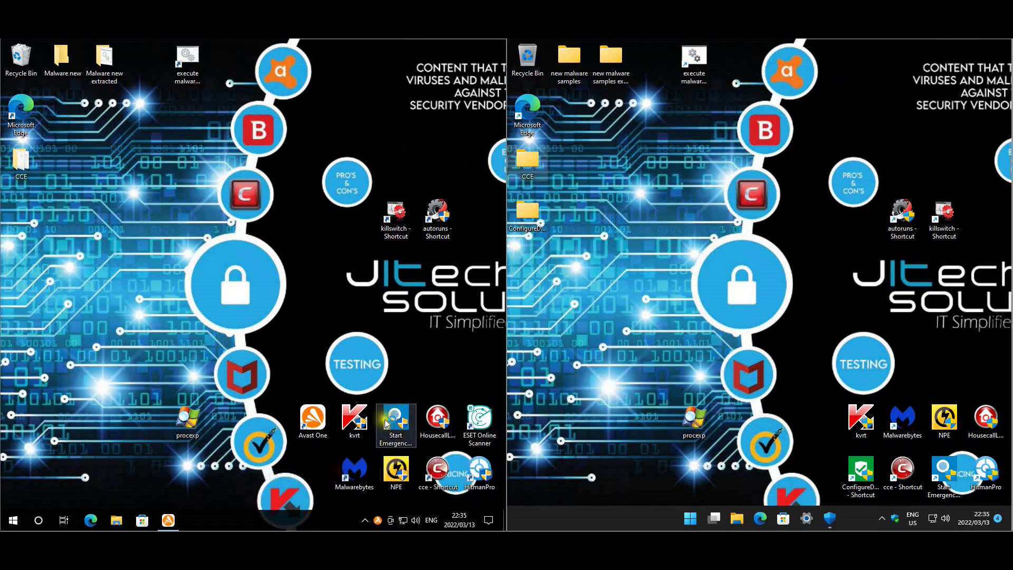
click(211, 319)
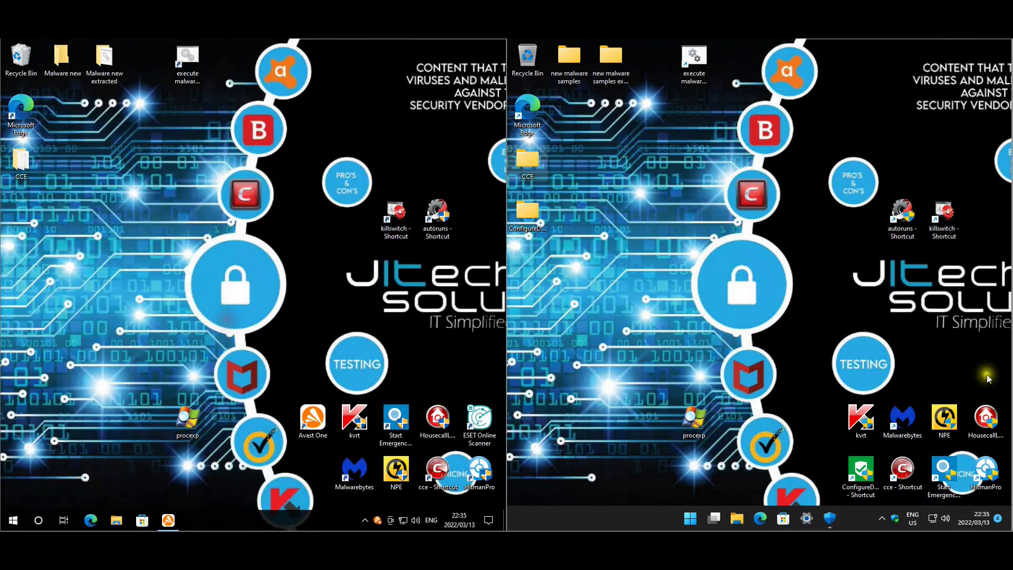
right_click(895, 519)
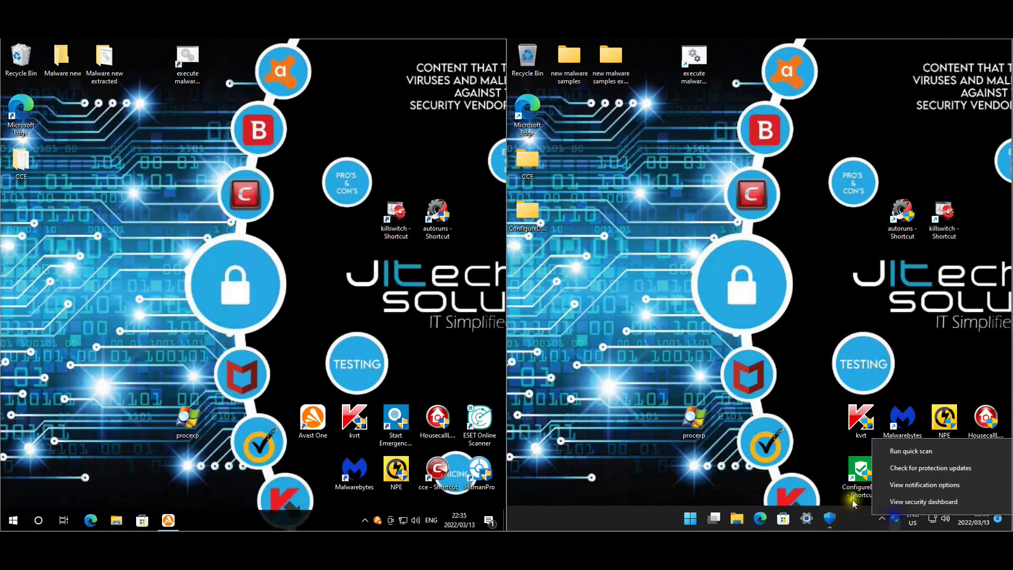
click(897, 501)
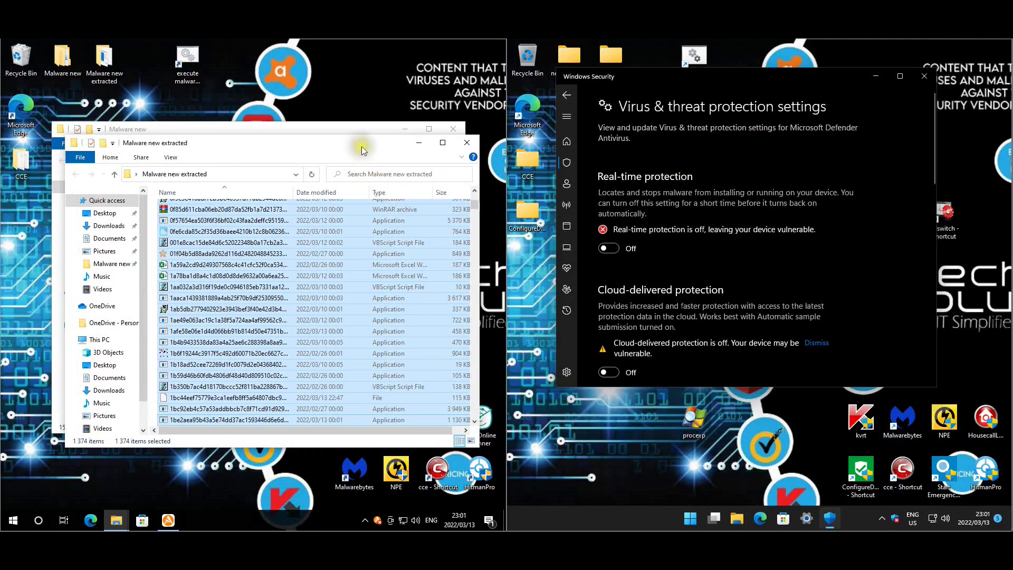
Step: Check Windows Security protection updates, confirming intelligence version 1.359.1900.0 is current
double_click(613, 55)
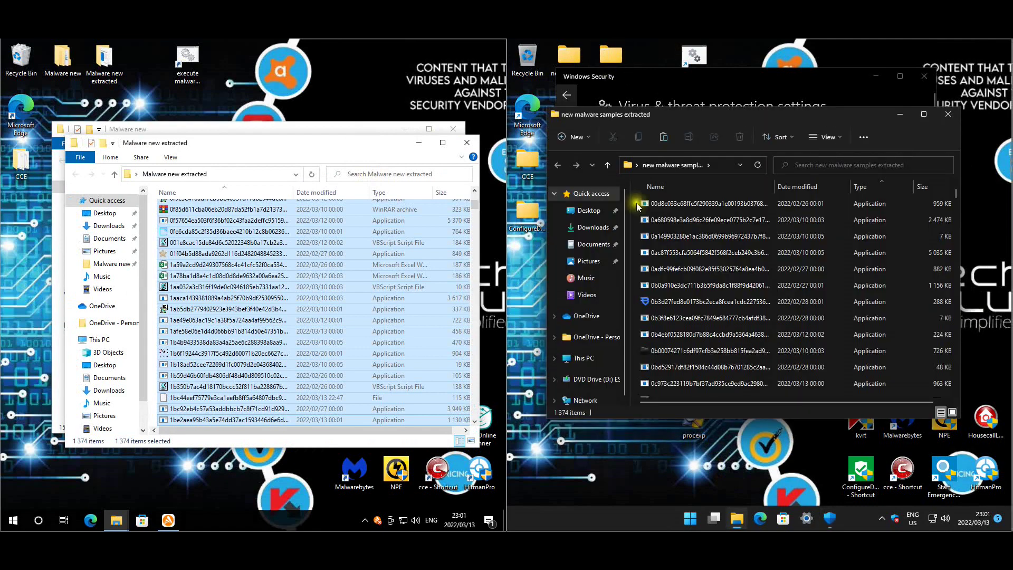
click(948, 114)
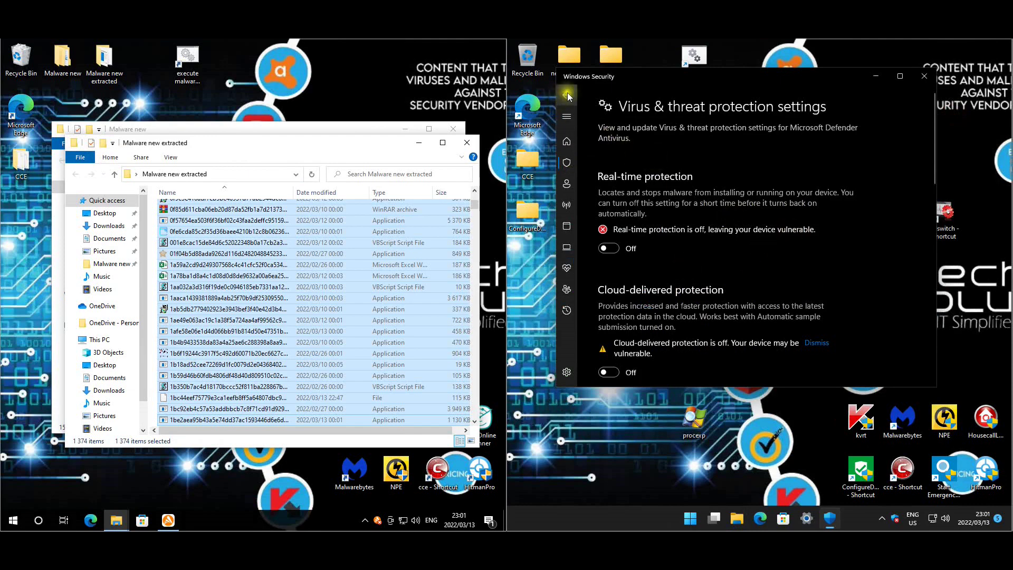
key(alt+Left)
scroll(649, 272, down, 5)
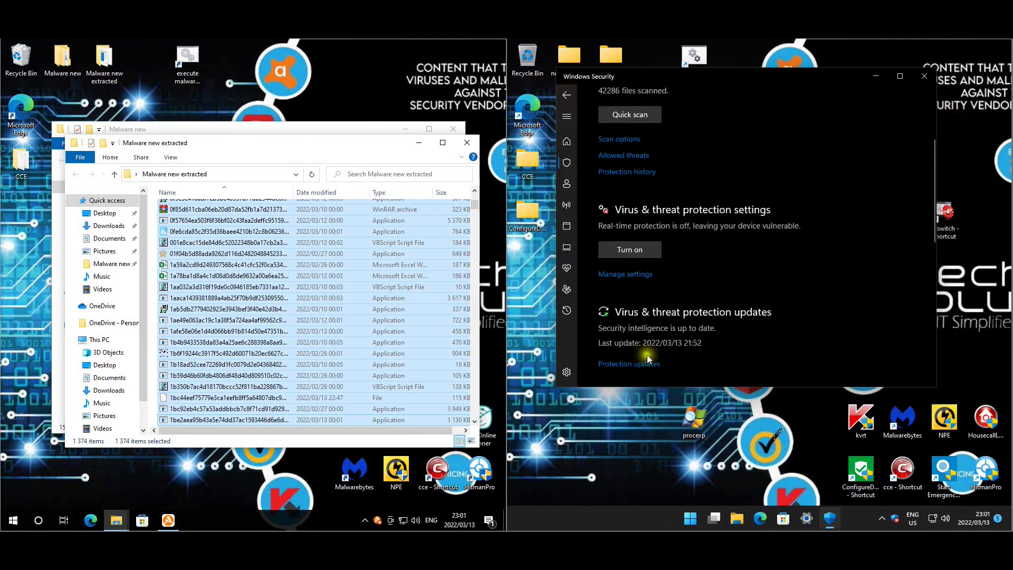
click(652, 369)
click(648, 292)
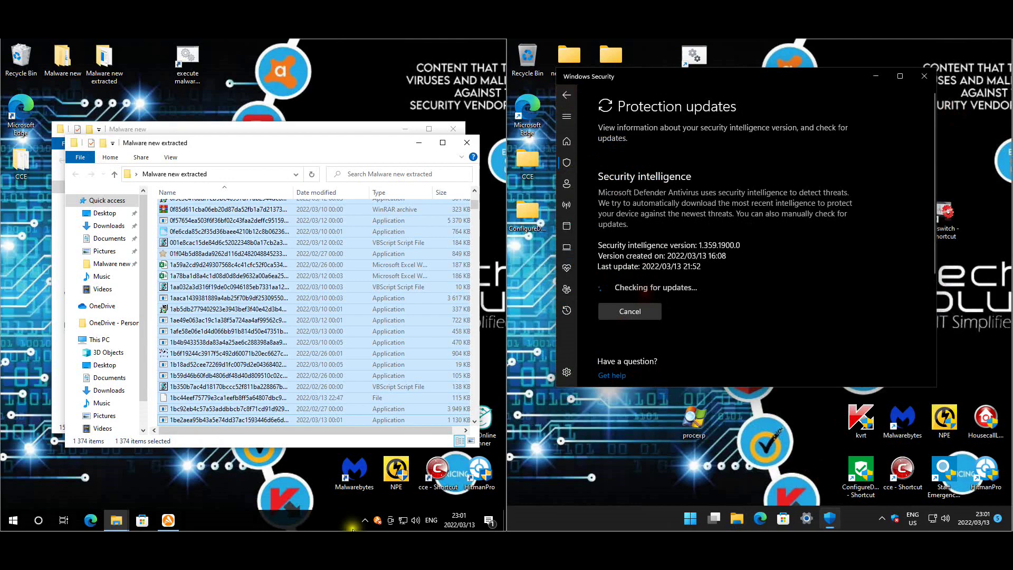
Step: Update Avast's engine and virus definitions from its tray menu
right_click(378, 521)
mouse_move(406, 485)
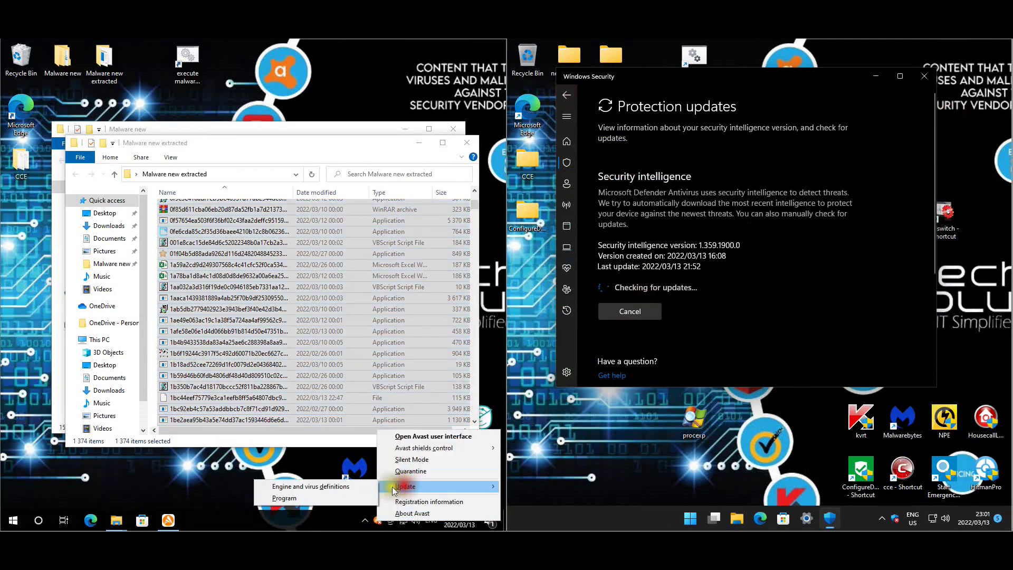
click(369, 483)
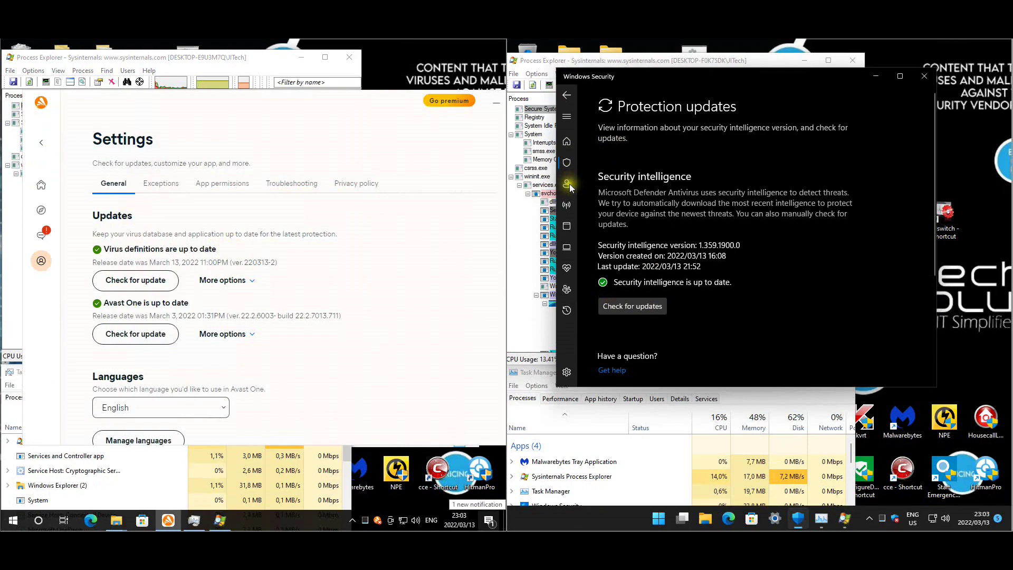
Step: Turn real-time protection and cloud-delivered protection back on
click(566, 163)
scroll(607, 237, down, 5)
click(614, 276)
scroll(620, 319, down, 3)
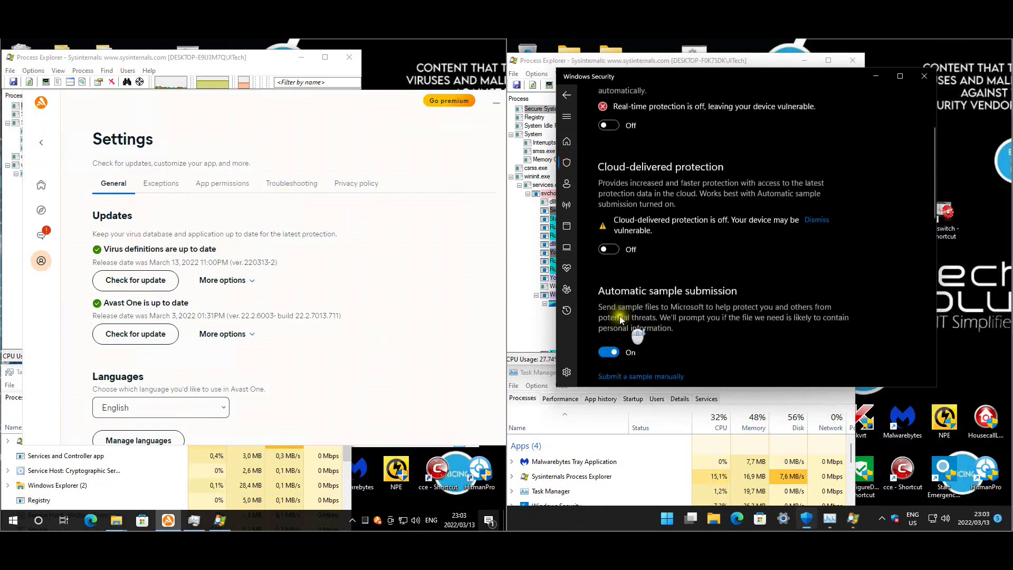
click(608, 249)
click(785, 357)
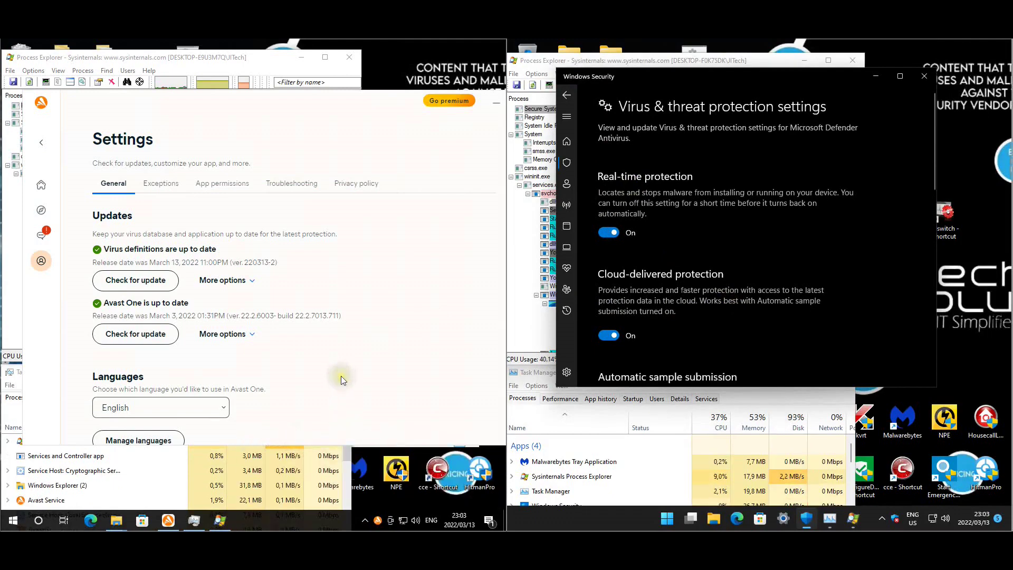
Step: Review Reputation-based protection and Core isolation pages, then close Windows Security
click(561, 102)
click(674, 345)
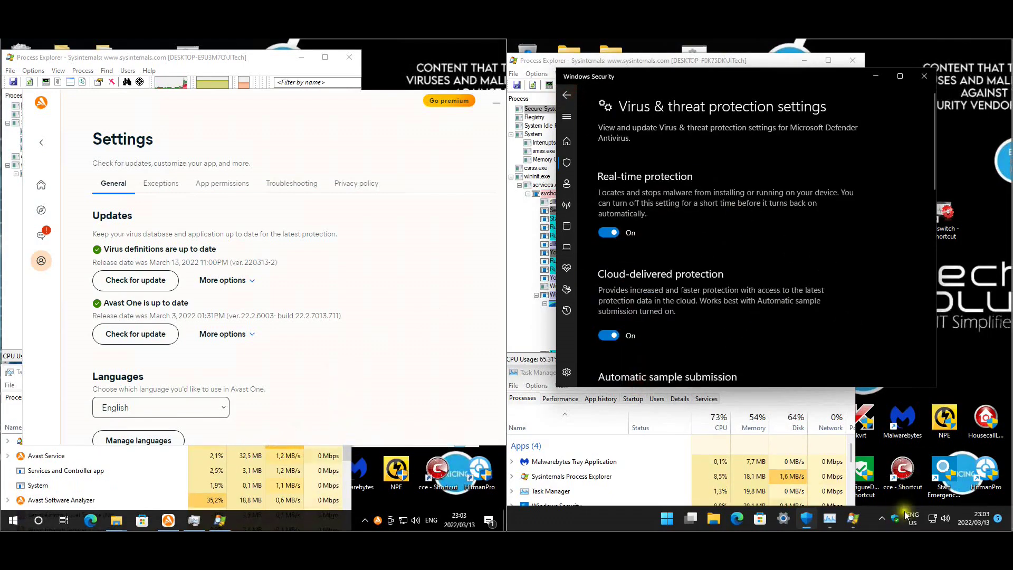
scroll(731, 225, down, 7)
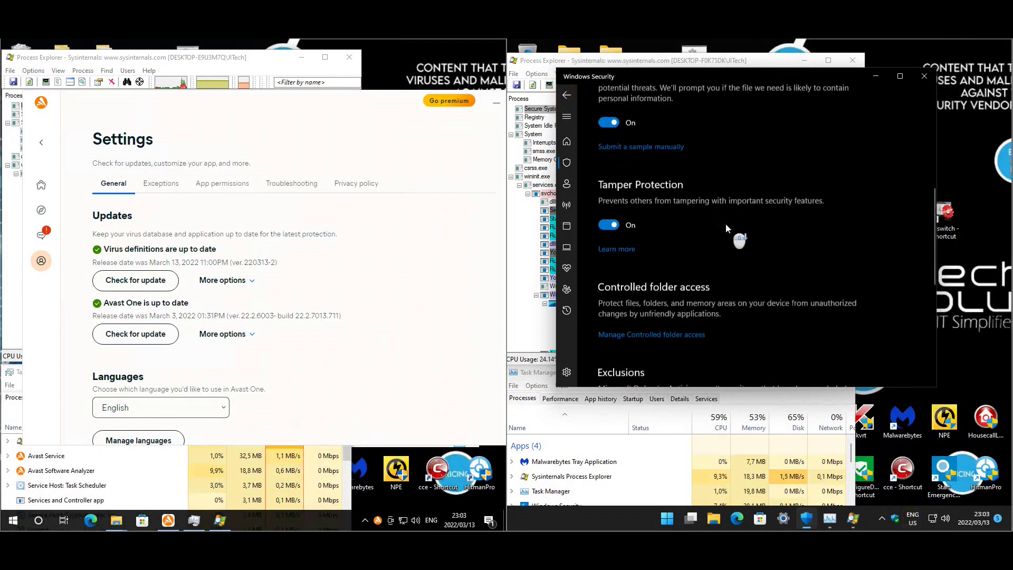
click(566, 226)
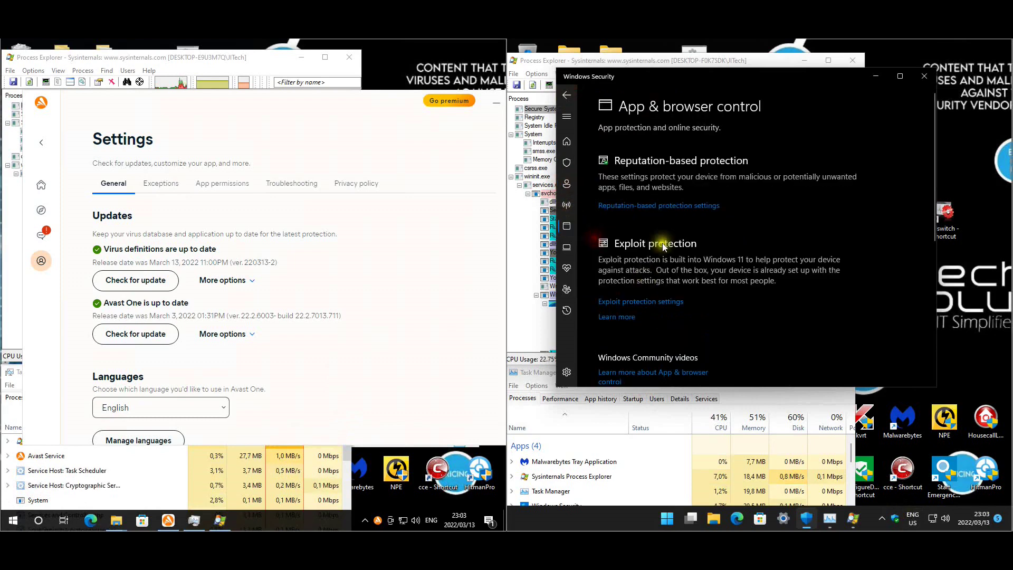
click(660, 204)
scroll(755, 247, down, 7)
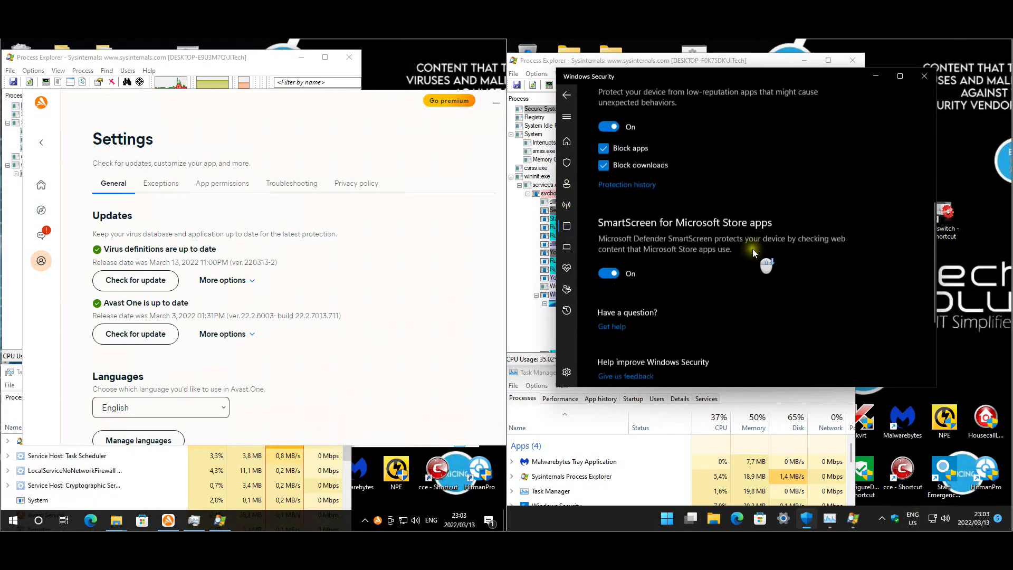
click(569, 247)
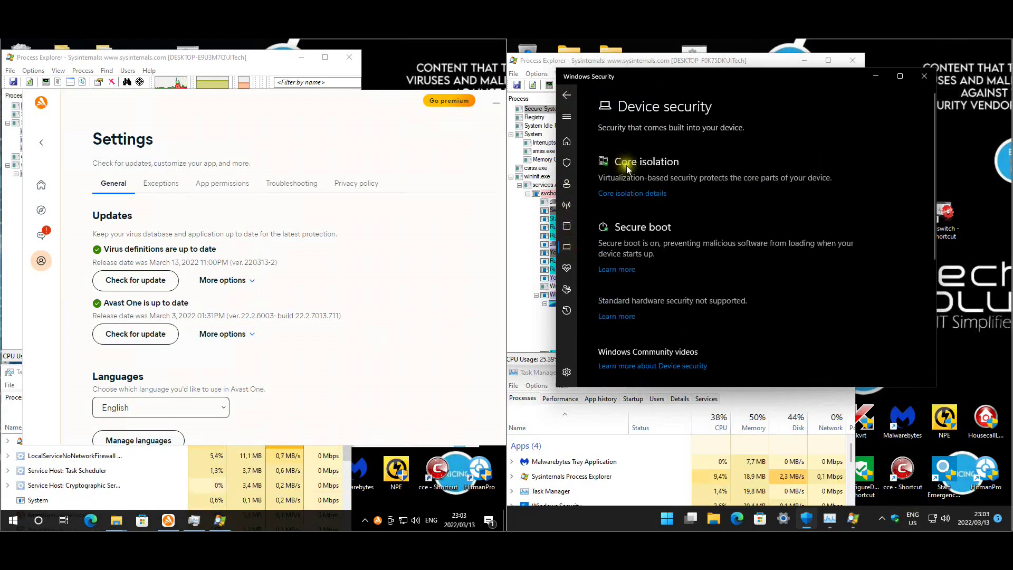
click(639, 193)
click(924, 76)
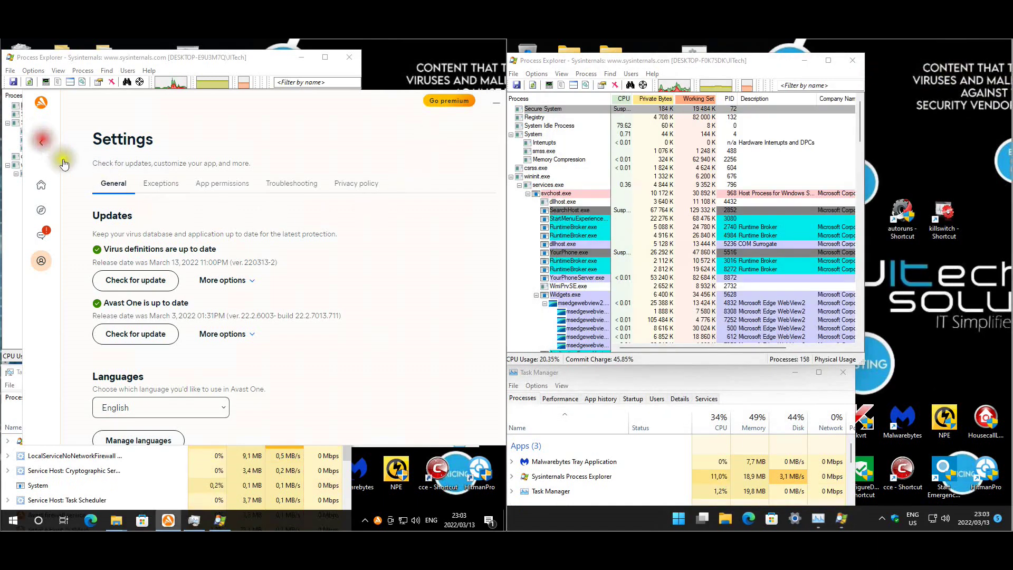
Step: Return Avast One to its home dashboard and close the app
click(42, 210)
click(71, 187)
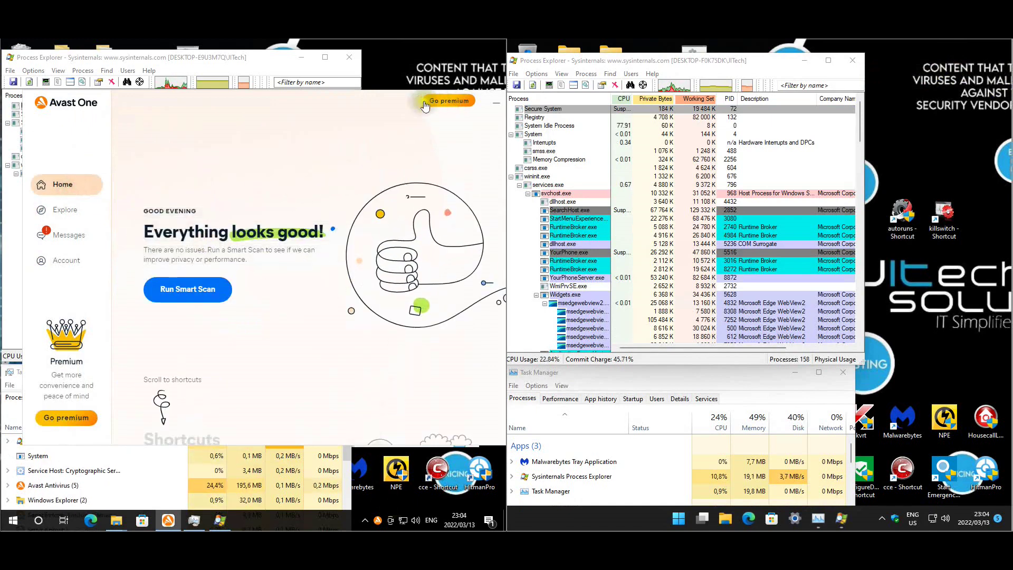
drag(355, 86, 336, 79)
key(alt+F4)
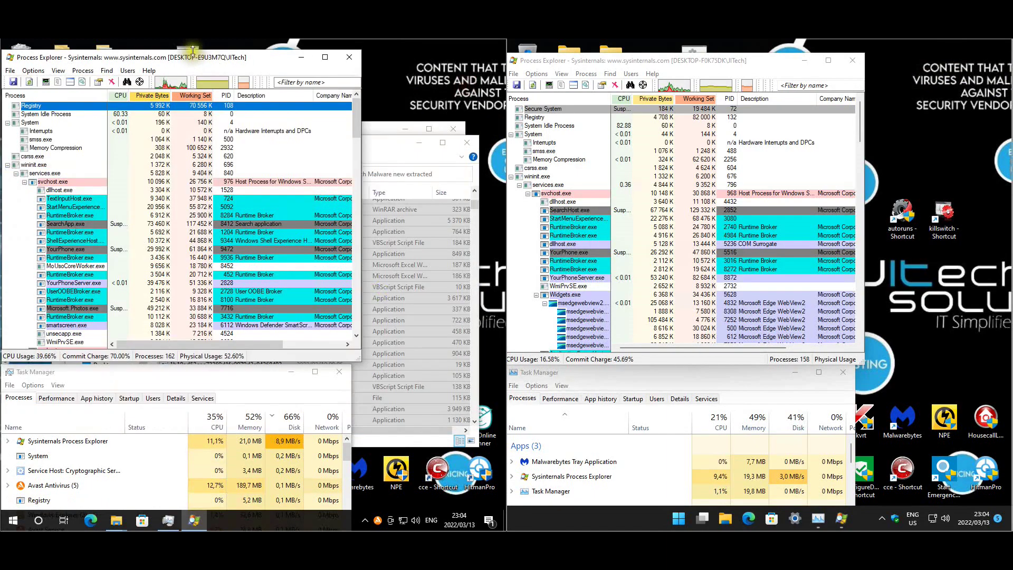
Step: Close both malware folder windows and run the 'execute malware' shortcut
click(466, 143)
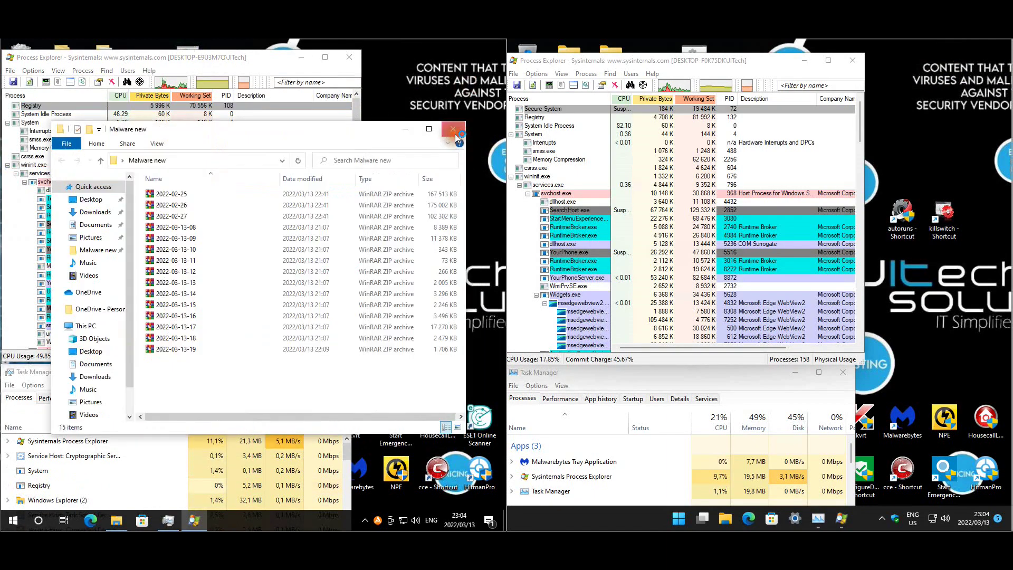
click(455, 134)
double_click(192, 48)
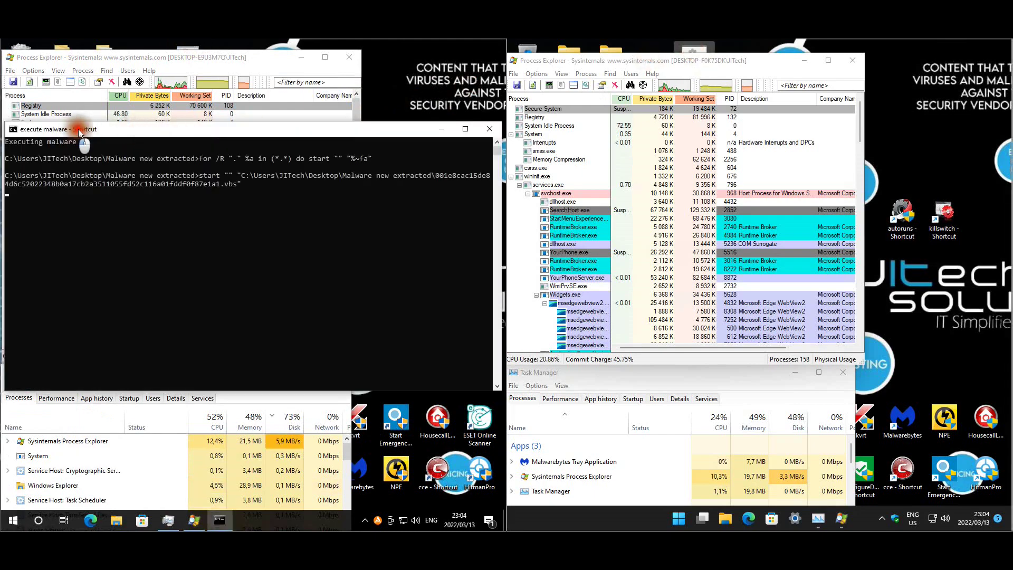
Step: Drag both console windows aside to uncover Process Explorer while the samples launch
drag(79, 131, 462, 73)
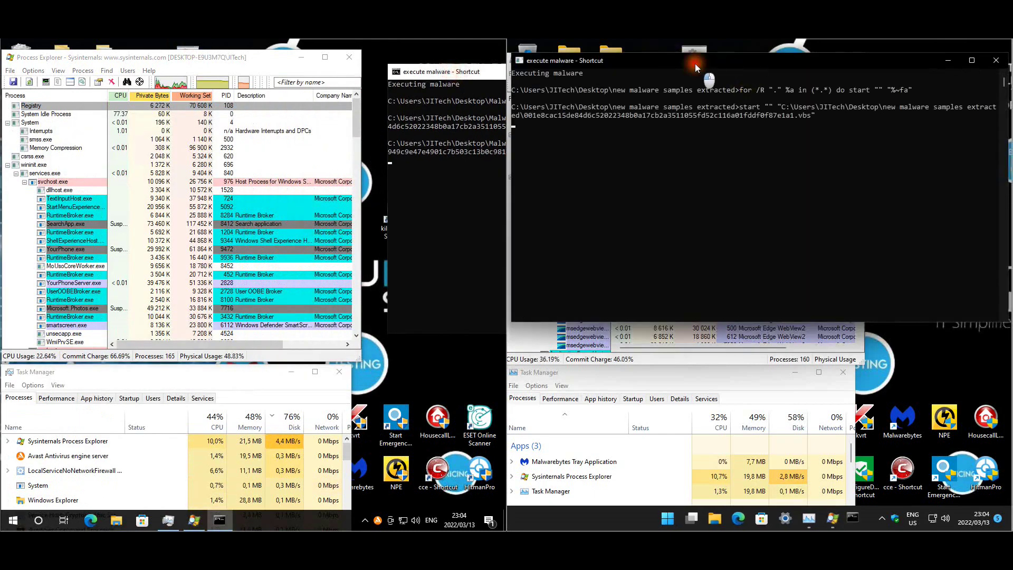
drag(574, 62, 944, 63)
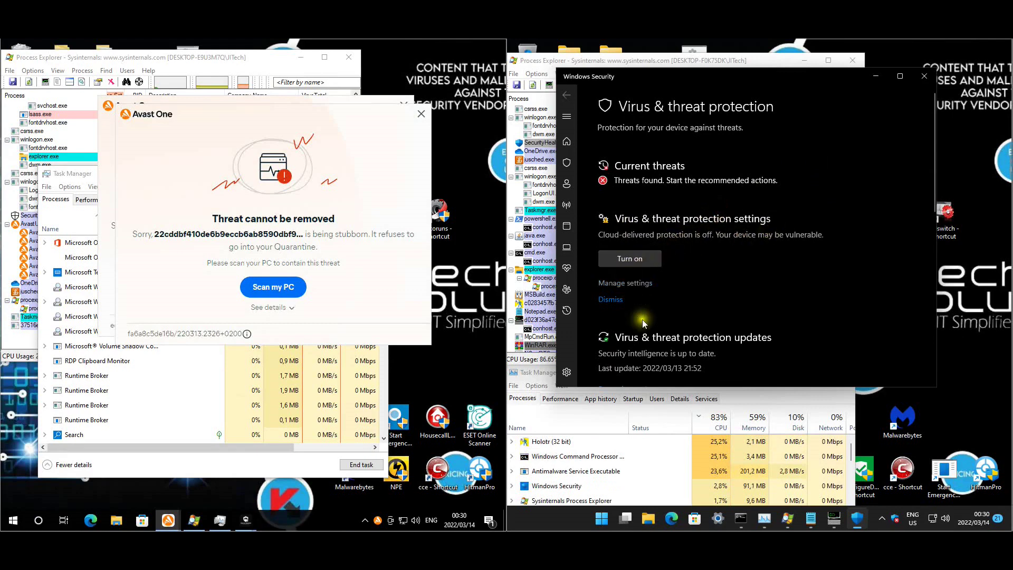
Step: Turn cloud-delivered protection back on, approving the administrator prompt
scroll(779, 293, down, 3)
scroll(656, 208, up, 2)
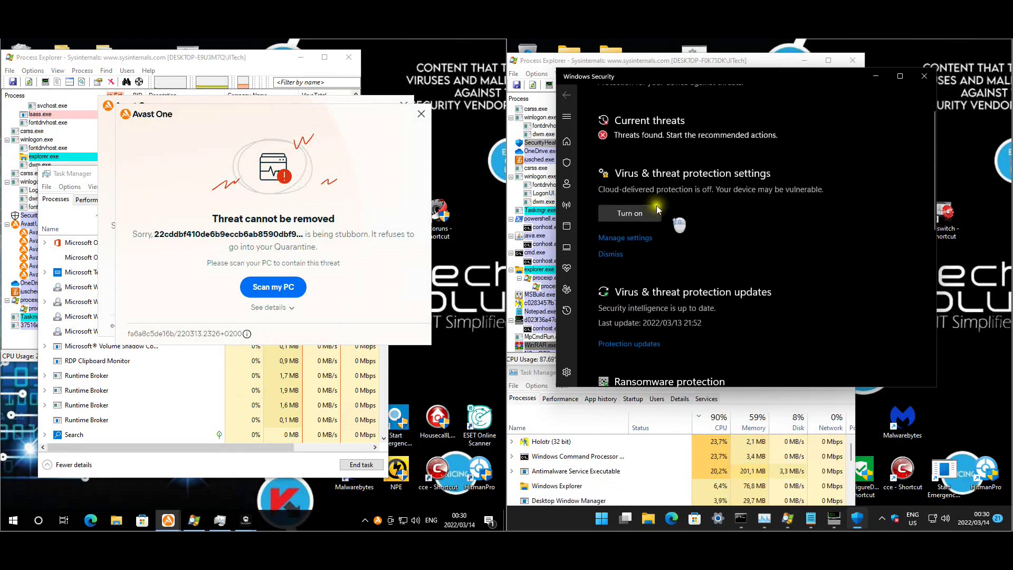
click(636, 220)
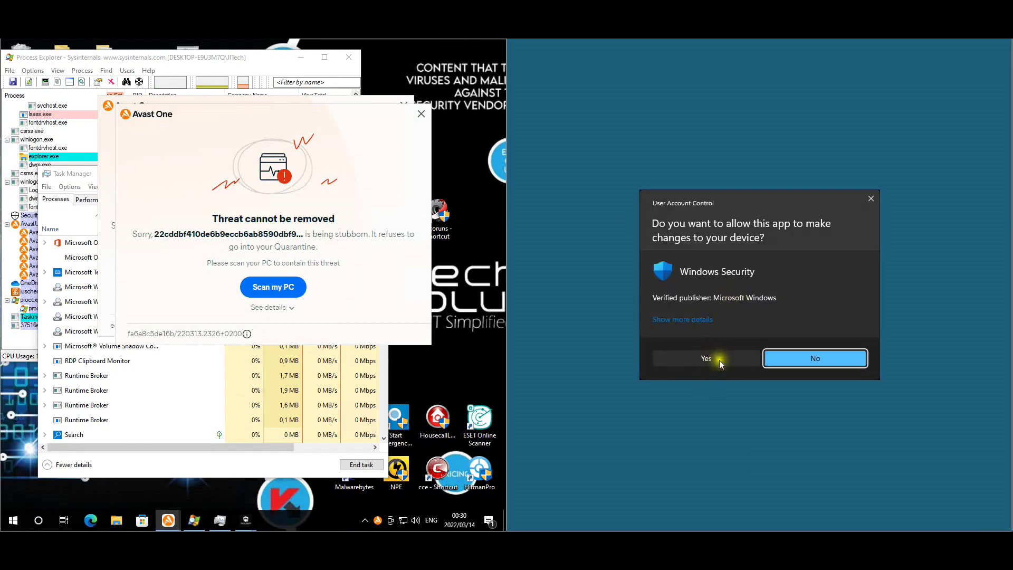
click(719, 359)
scroll(797, 226, up, 1)
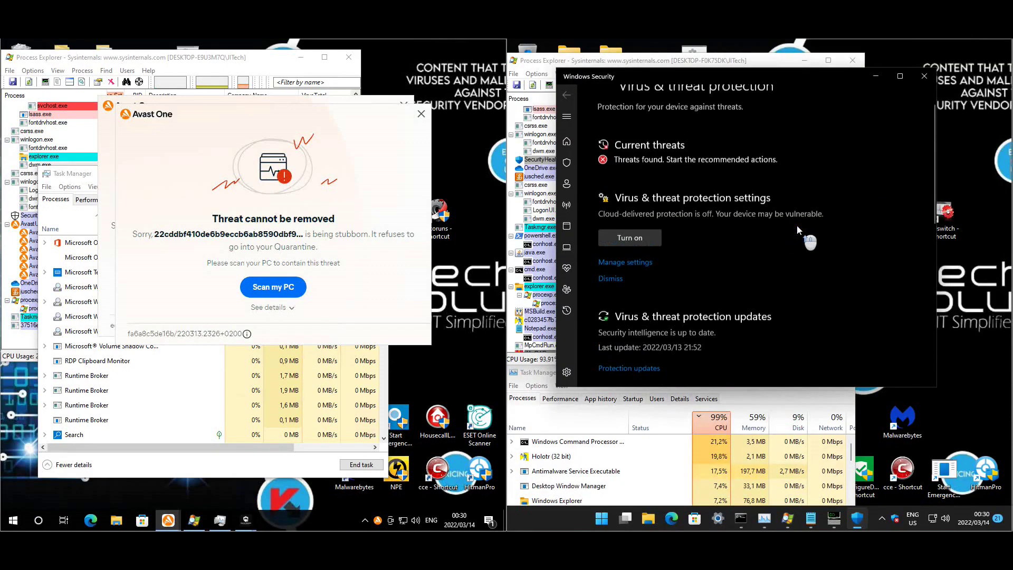
Step: Switch on automatic sample submission in the detailed protection settings
click(640, 252)
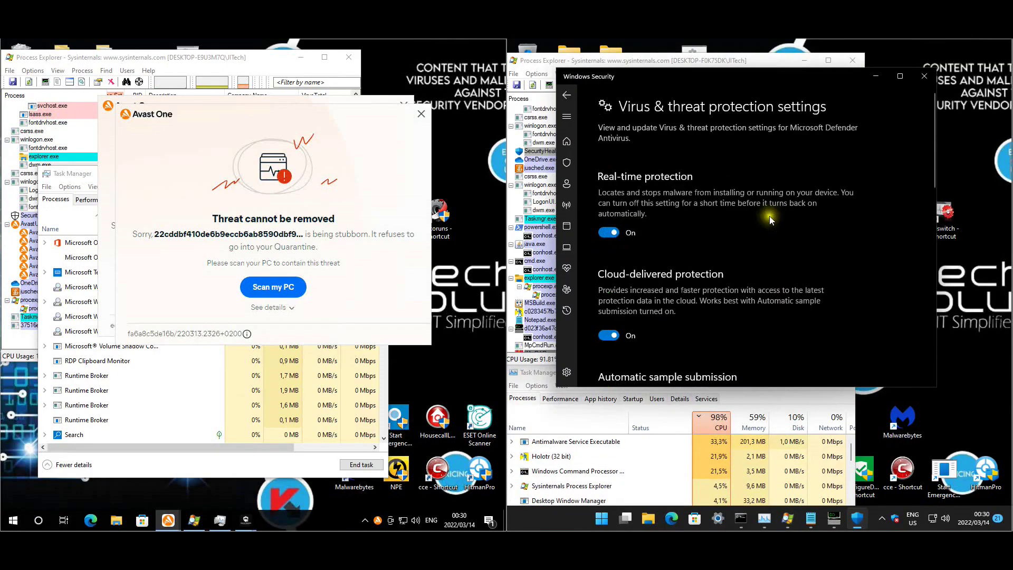
scroll(740, 228, down, 5)
scroll(682, 211, up, 1)
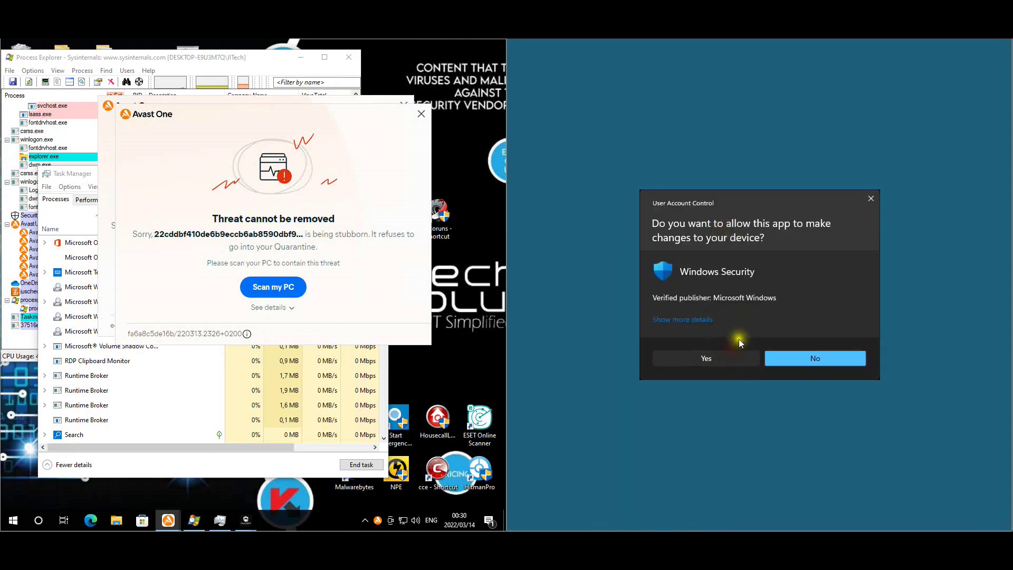
click(733, 357)
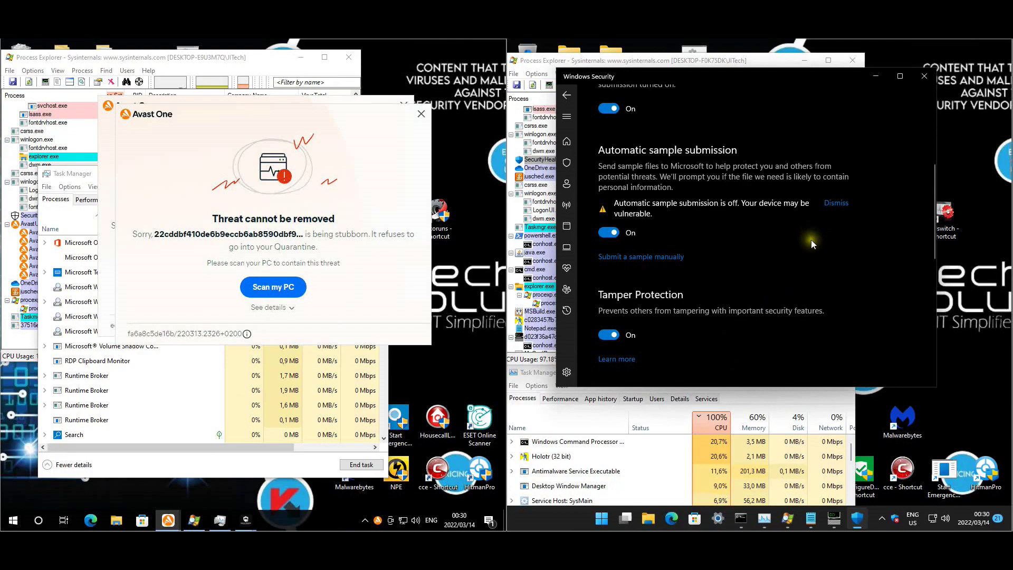
scroll(811, 240, down, 3)
scroll(812, 240, up, 7)
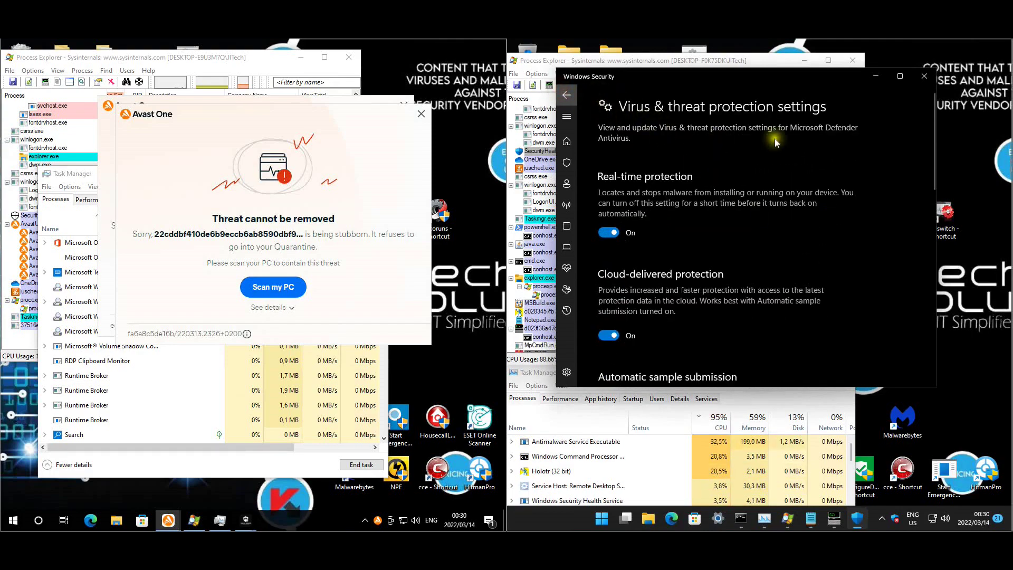
Step: Apply the recommended actions to all detected threats in Virus & threat protection
key(alt+Left)
scroll(882, 204, down, 5)
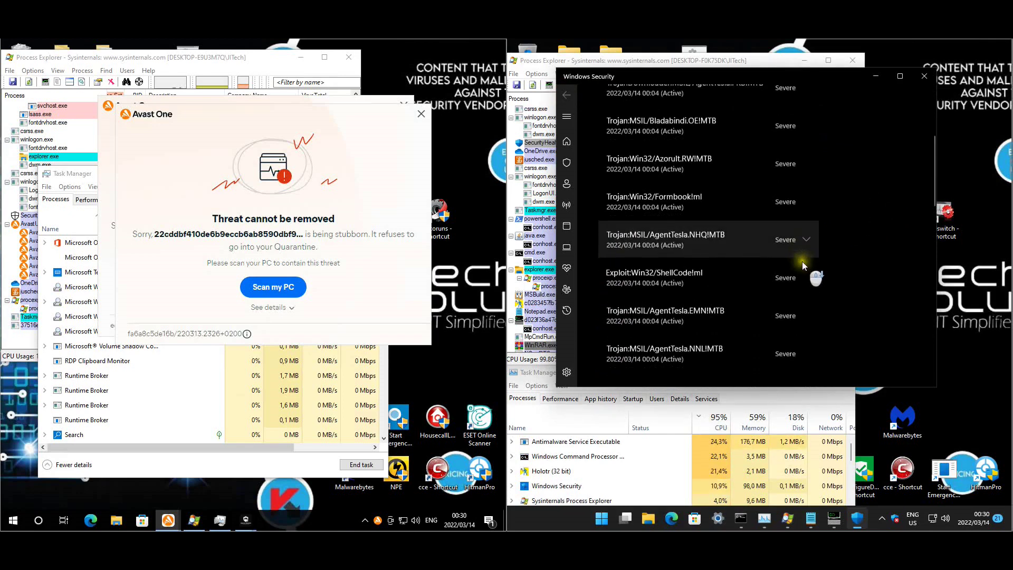
scroll(802, 261, down, 10)
scroll(680, 220, up, 4)
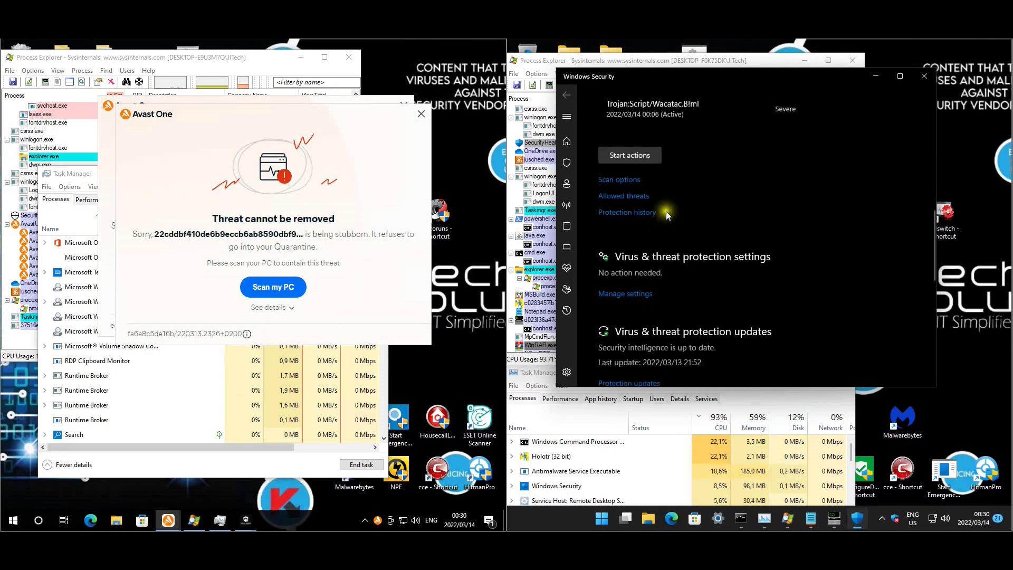
click(640, 157)
scroll(834, 208, up, 10)
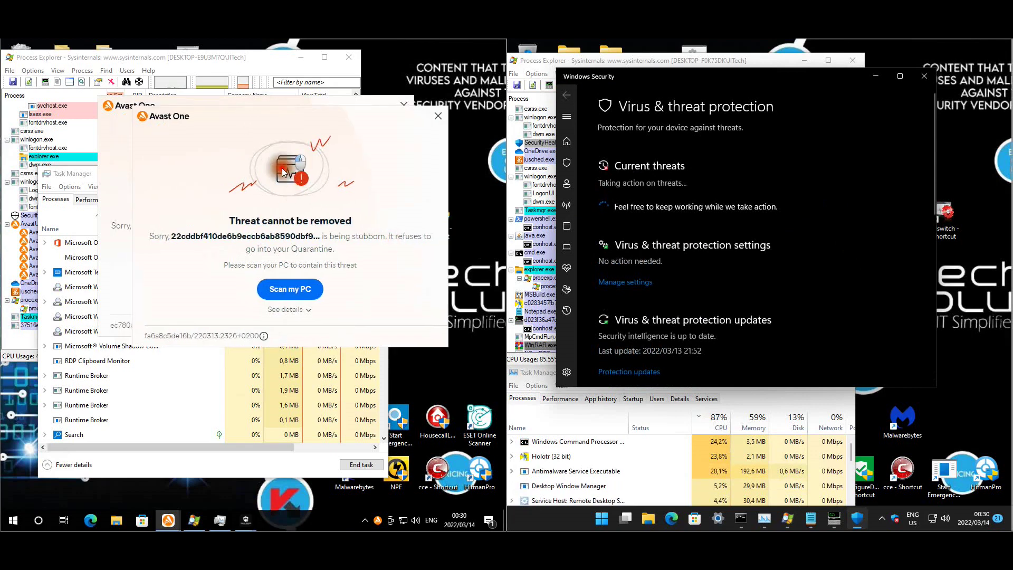
Step: Dismiss both Avast 'Threat cannot be removed' notices
click(290, 117)
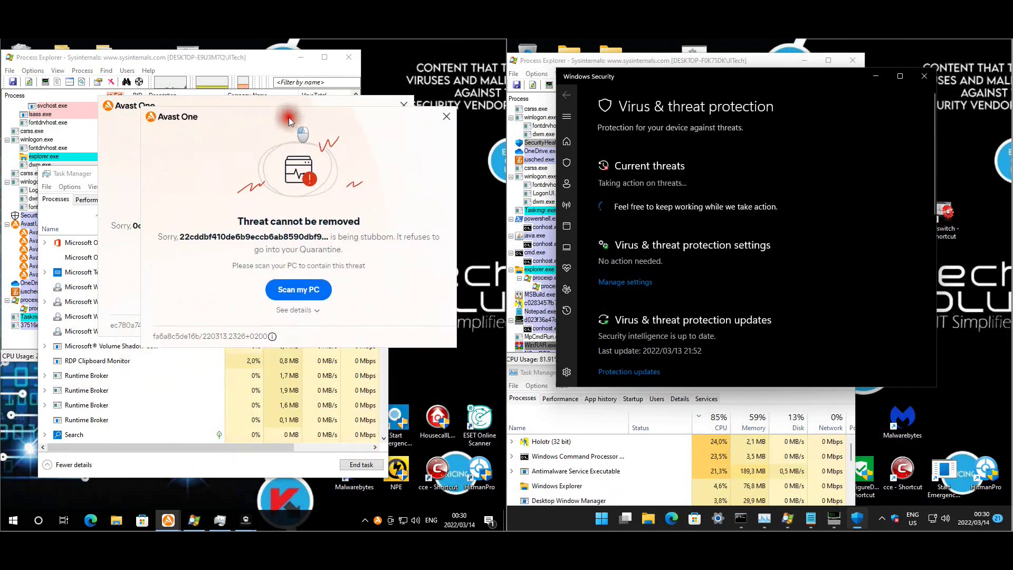
drag(289, 117, 295, 108)
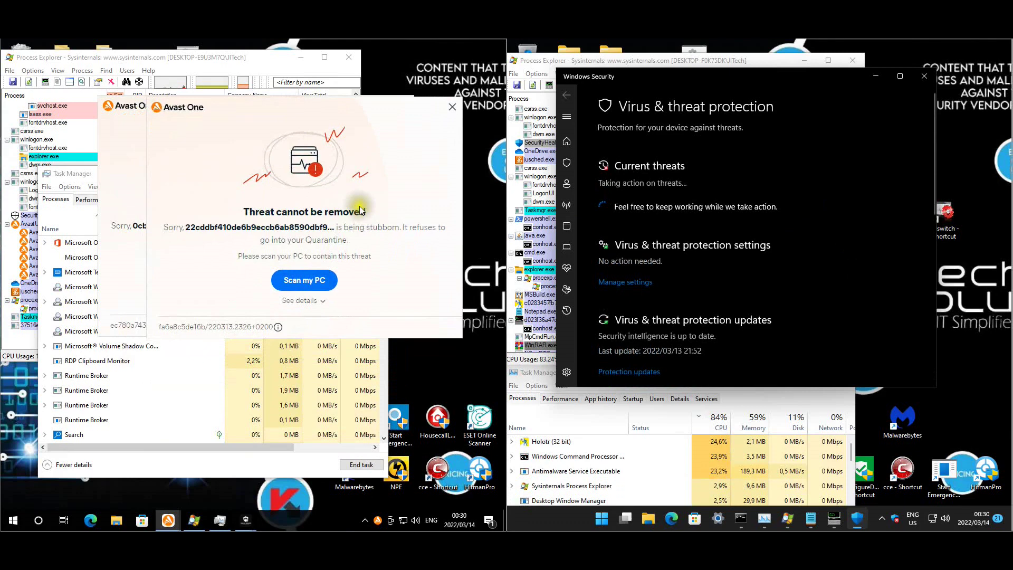
click(452, 107)
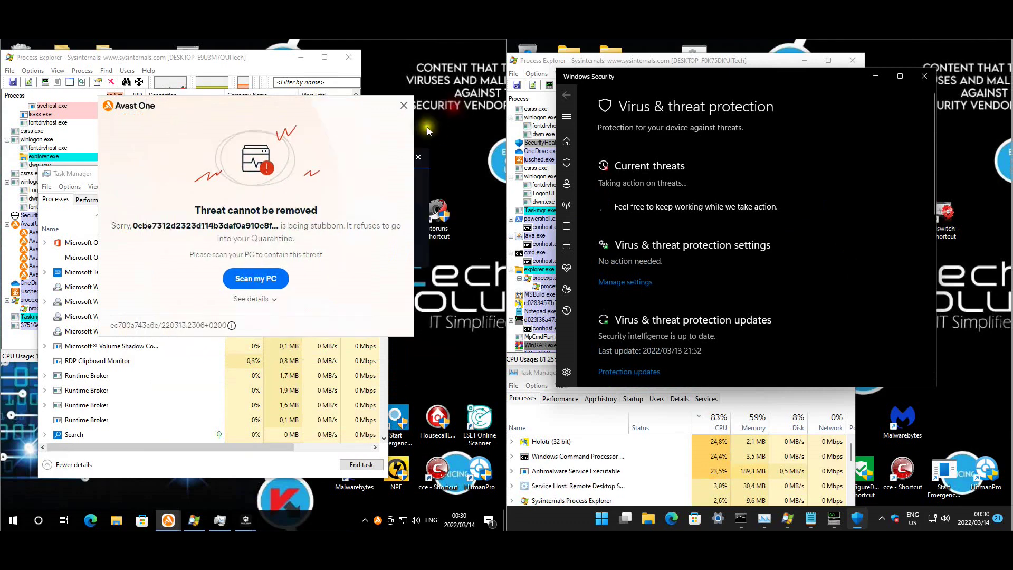
click(404, 106)
Step: Move aside and close the Courvix VPN message box
drag(419, 159, 432, 145)
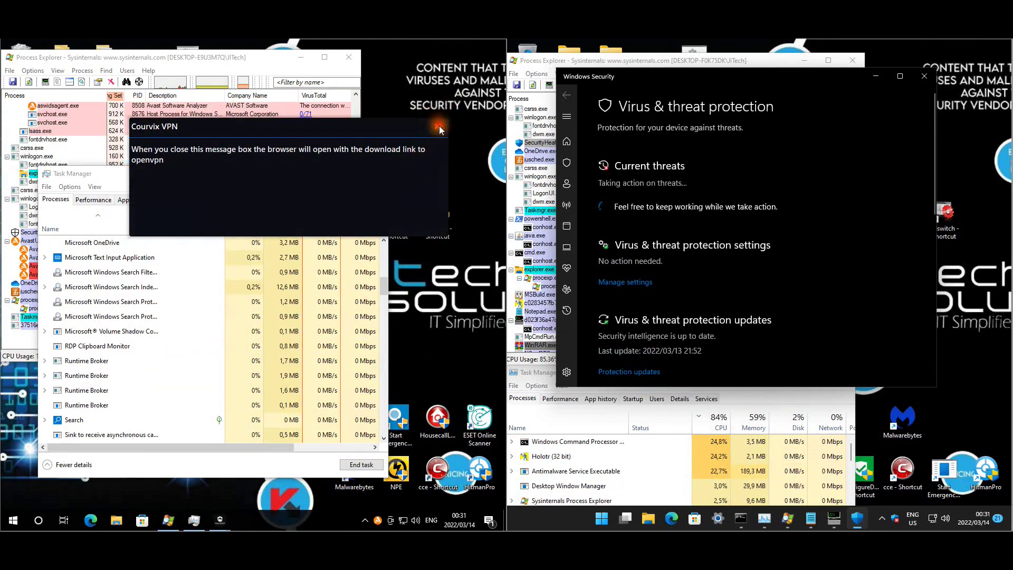
click(439, 129)
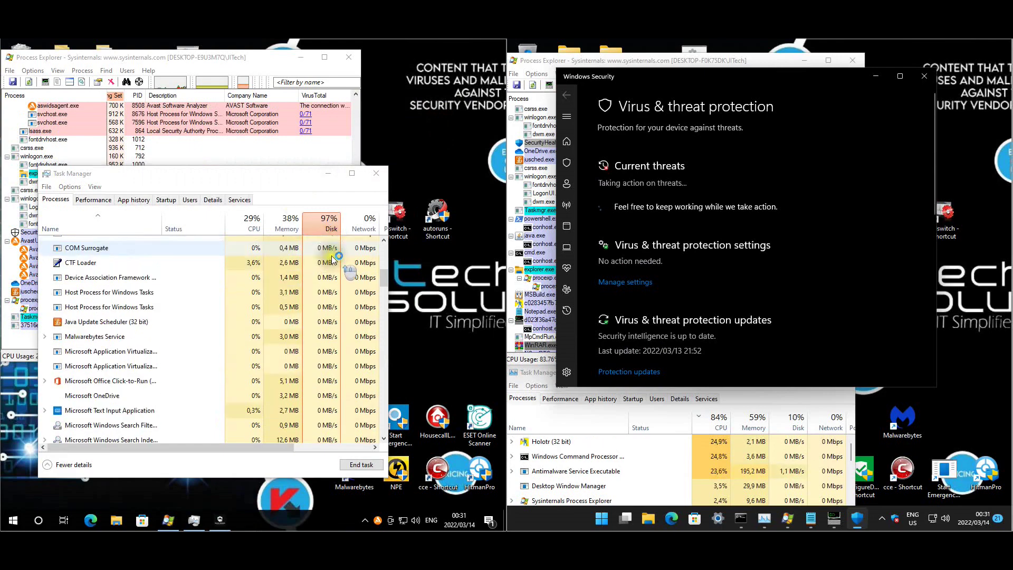
scroll(332, 259, up, 10)
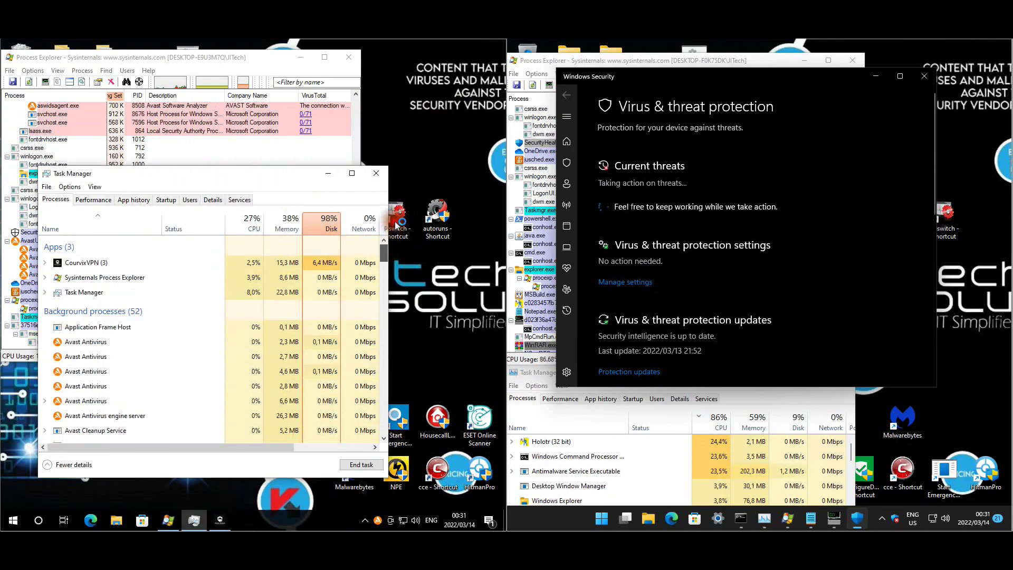
Step: Review the Avast machine's startup programs in Task Manager, then close Task Manager
click(167, 200)
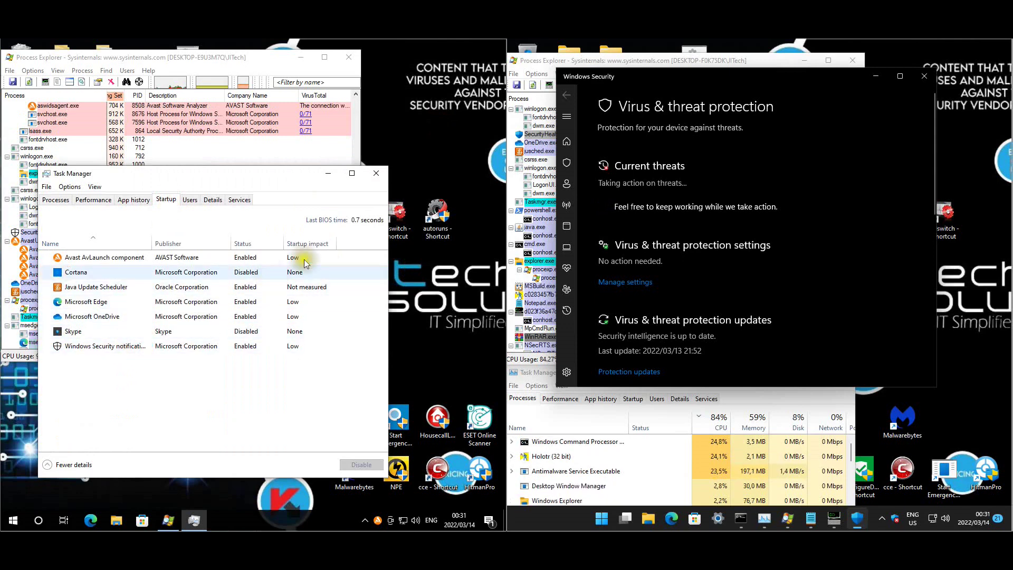
click(383, 174)
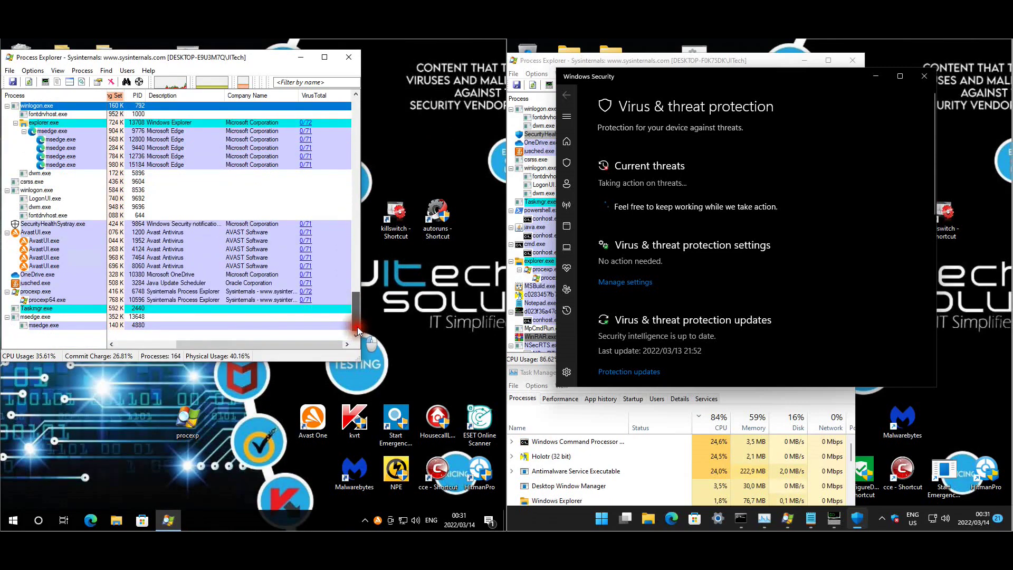
click(354, 296)
drag(353, 293, 361, 315)
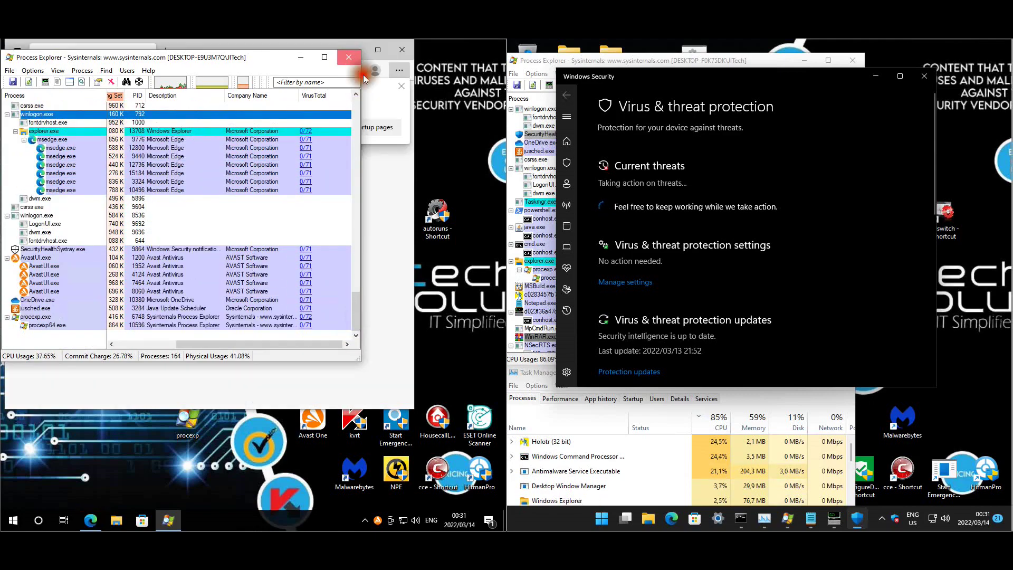
Step: Close Process Explorer and the Edge browser despite its pending download
click(356, 61)
click(402, 50)
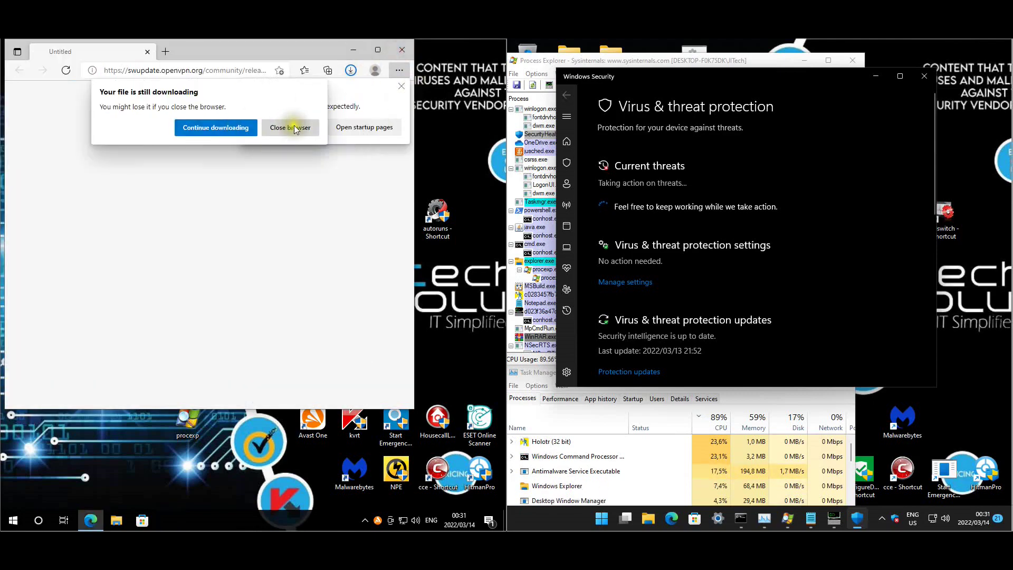
click(294, 128)
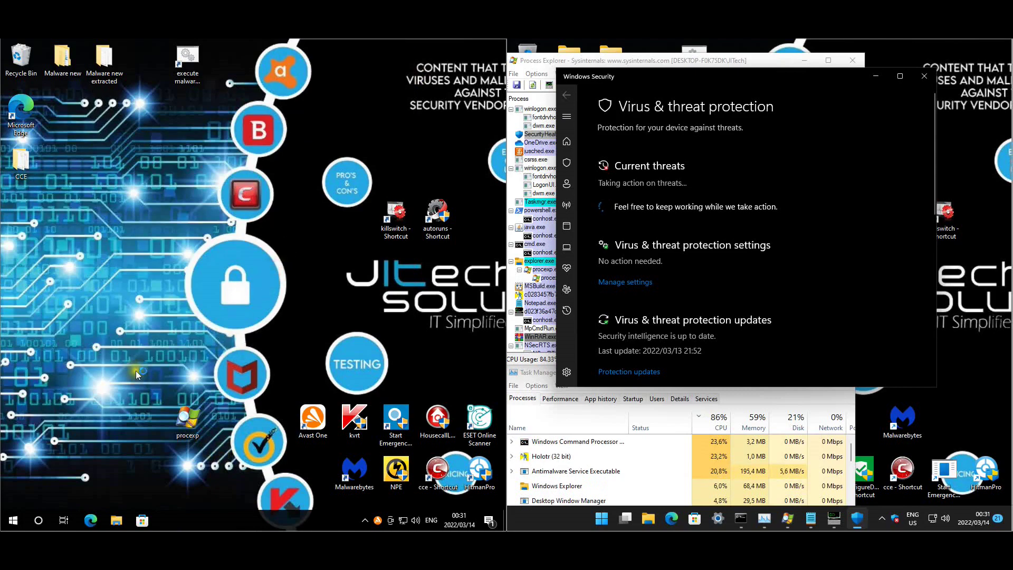
Step: Restart the Avast machine from the Start button's power menu
right_click(14, 522)
mouse_move(58, 491)
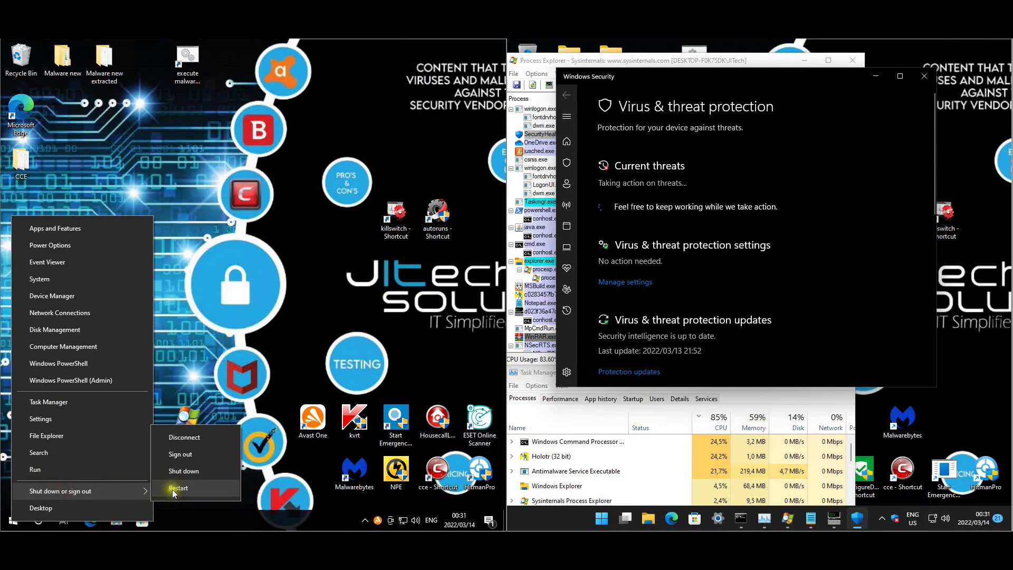
click(174, 488)
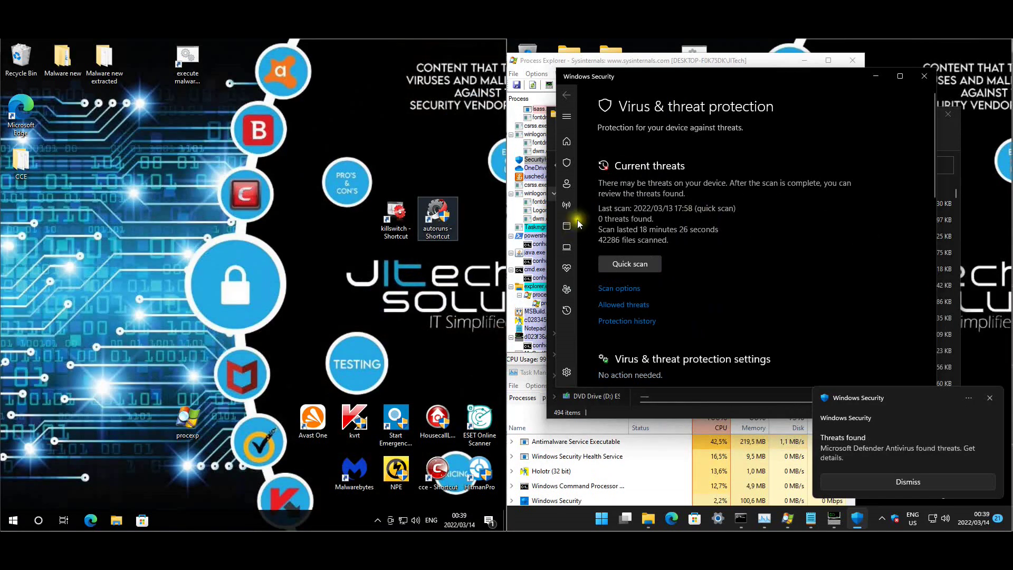
Step: Close Windows Security and scroll through Process Explorer's running processes on the Defender machine
click(925, 78)
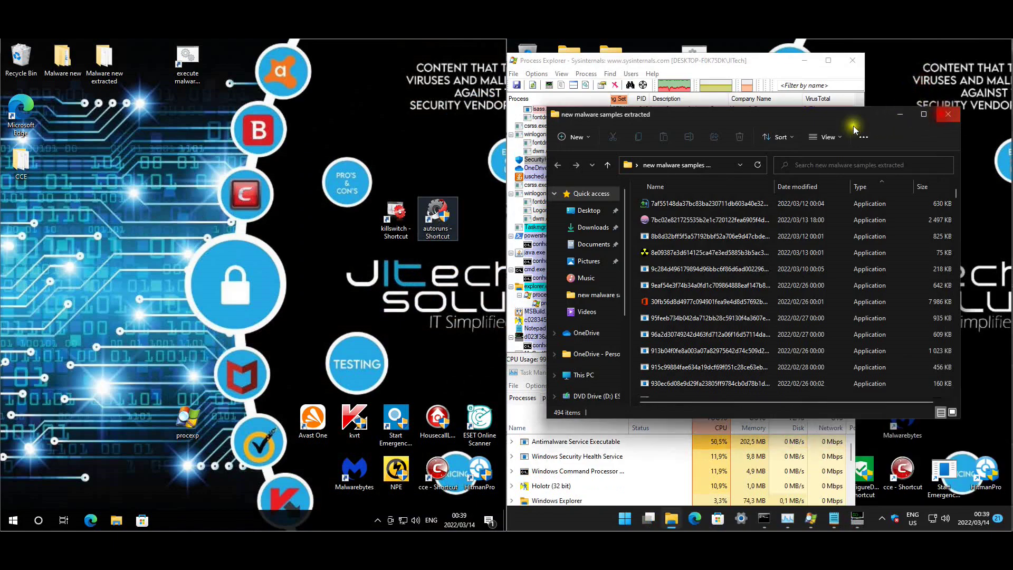
scroll(855, 304, down, 4)
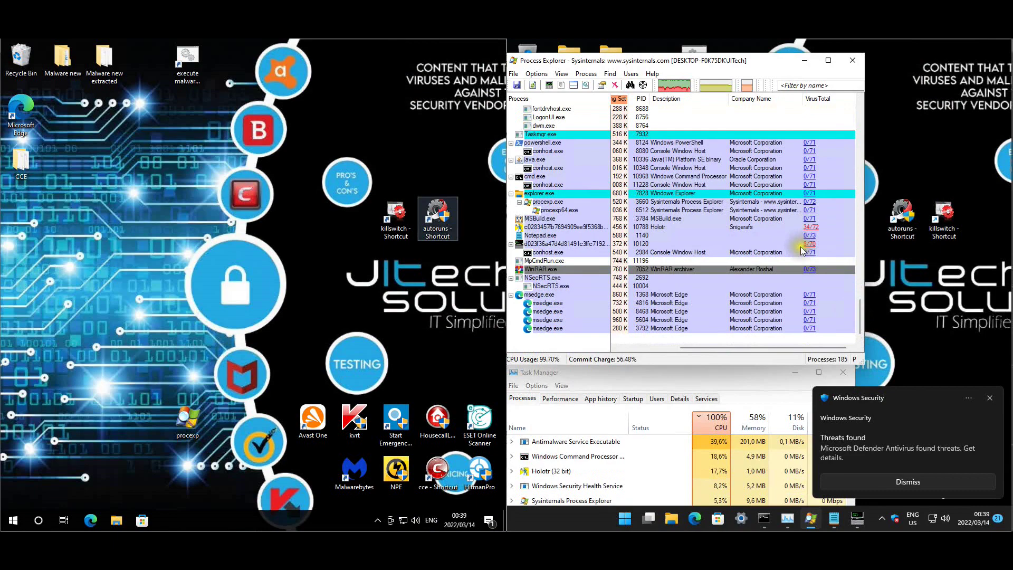
drag(860, 317, 863, 261)
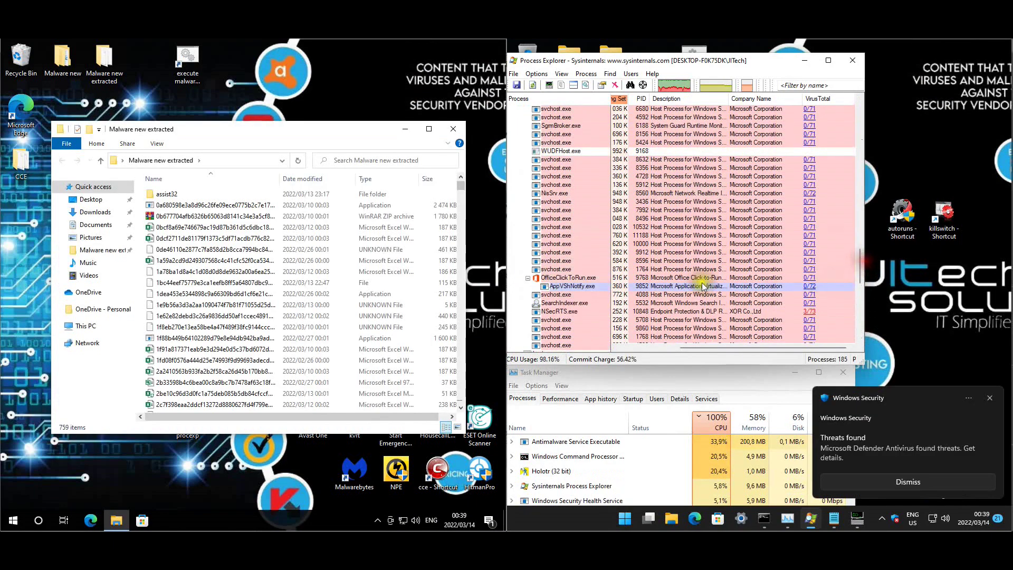
mouse_move(575, 310)
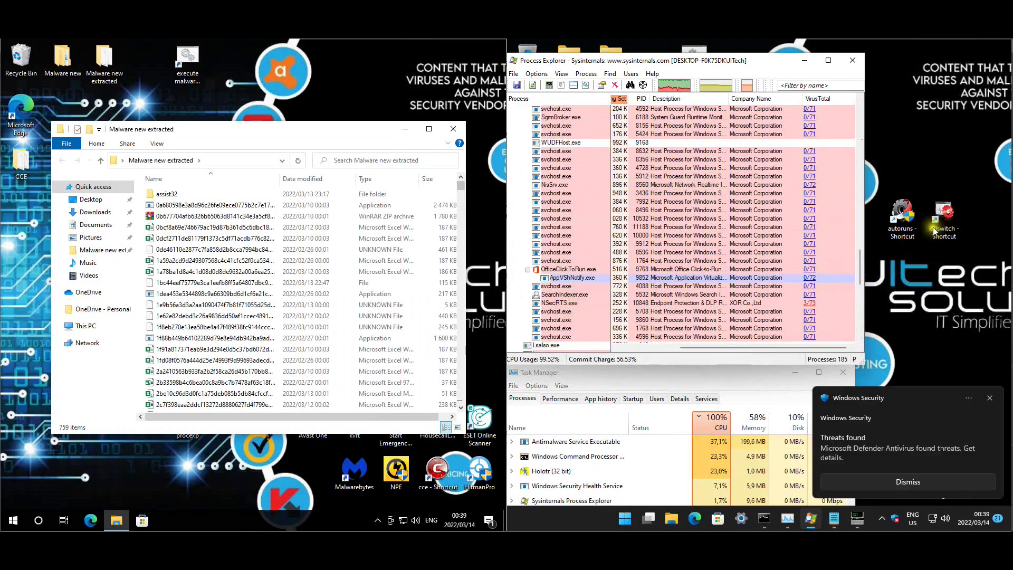
drag(860, 262, 872, 136)
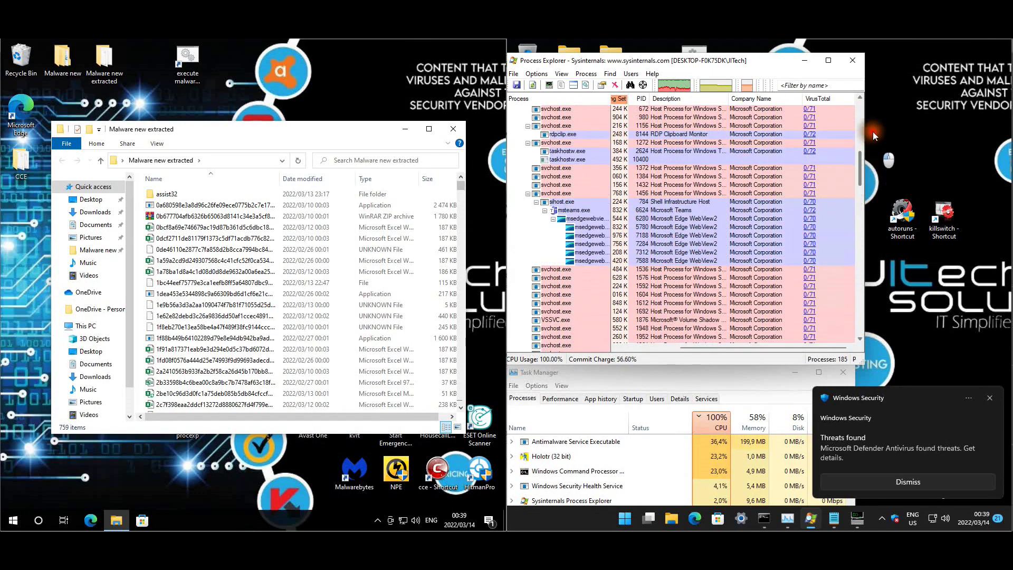
Step: Close Process Explorer, expand Windows Command Processor and Holotr (32 bit), and check the Windows Terminal startup entry
click(852, 60)
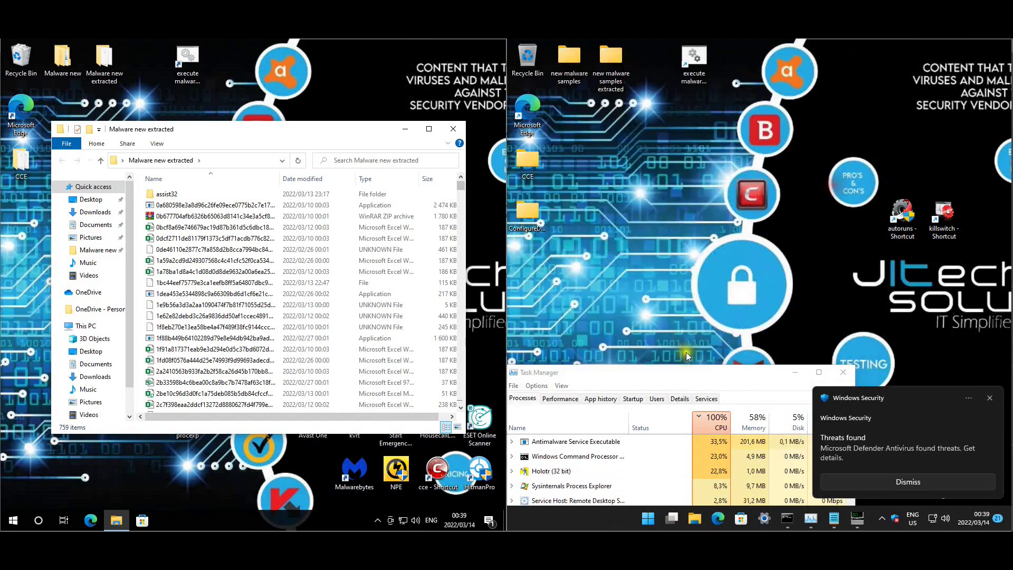
drag(686, 375, 770, 168)
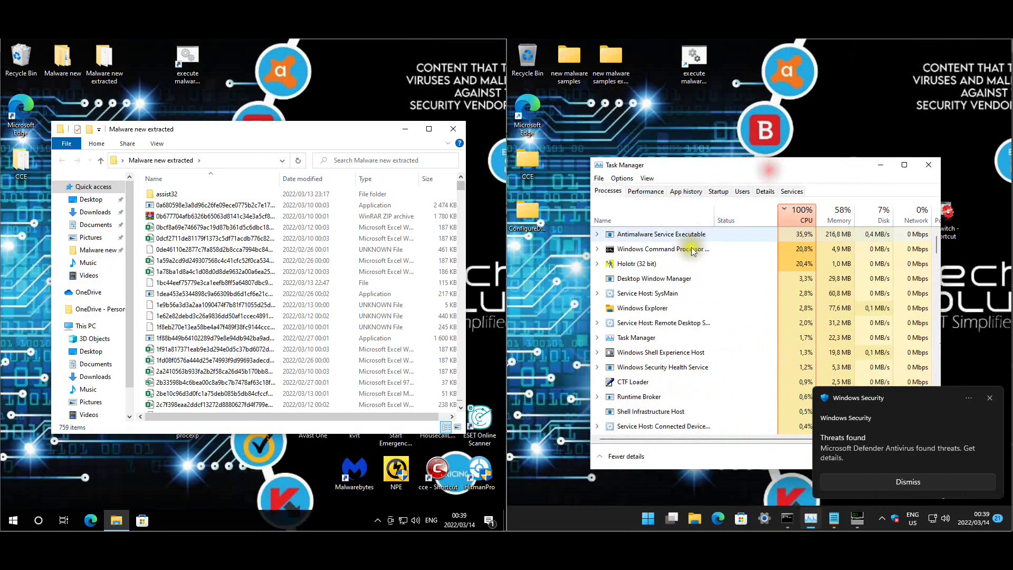
double_click(609, 252)
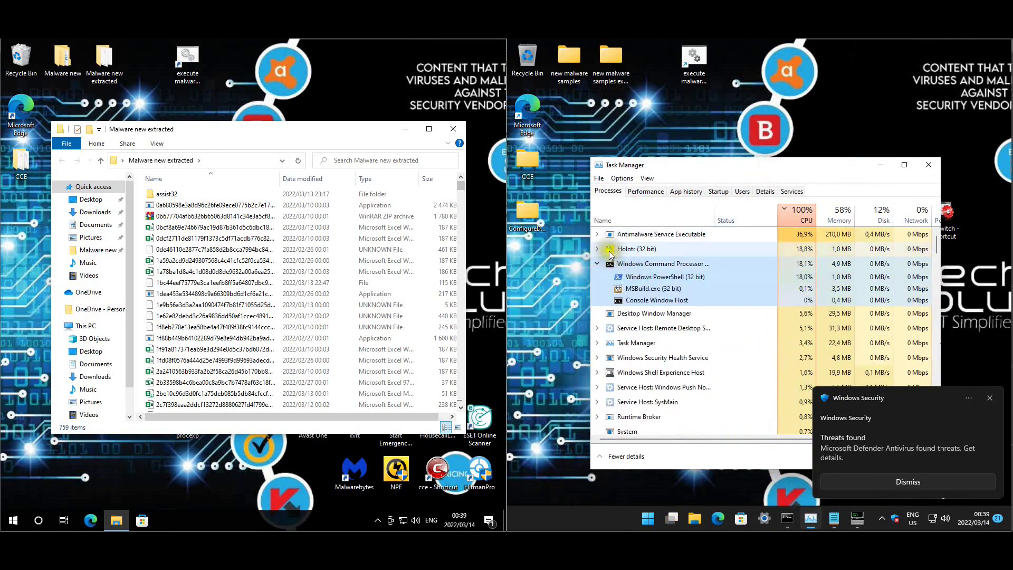
double_click(610, 252)
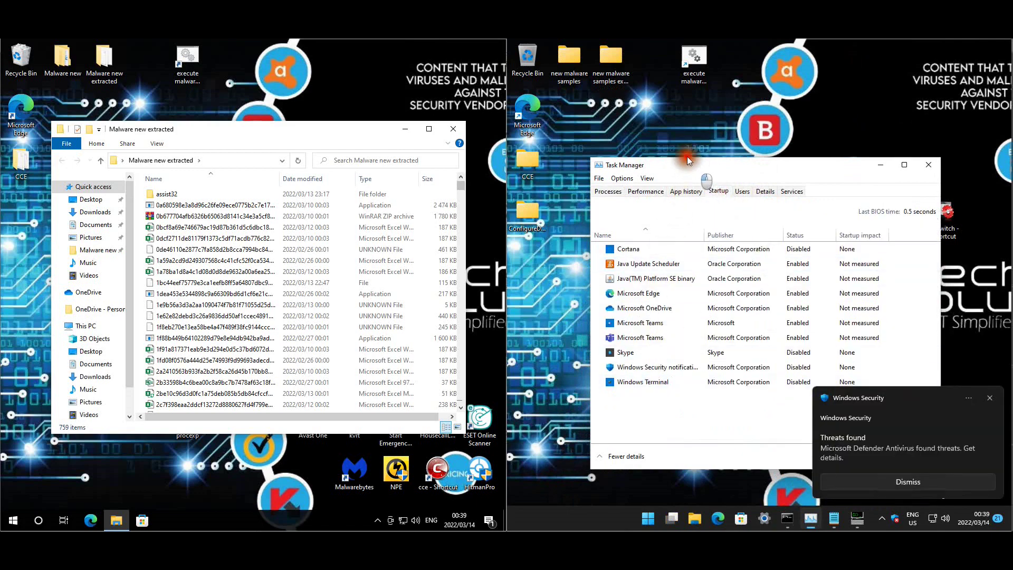
drag(687, 156, 674, 138)
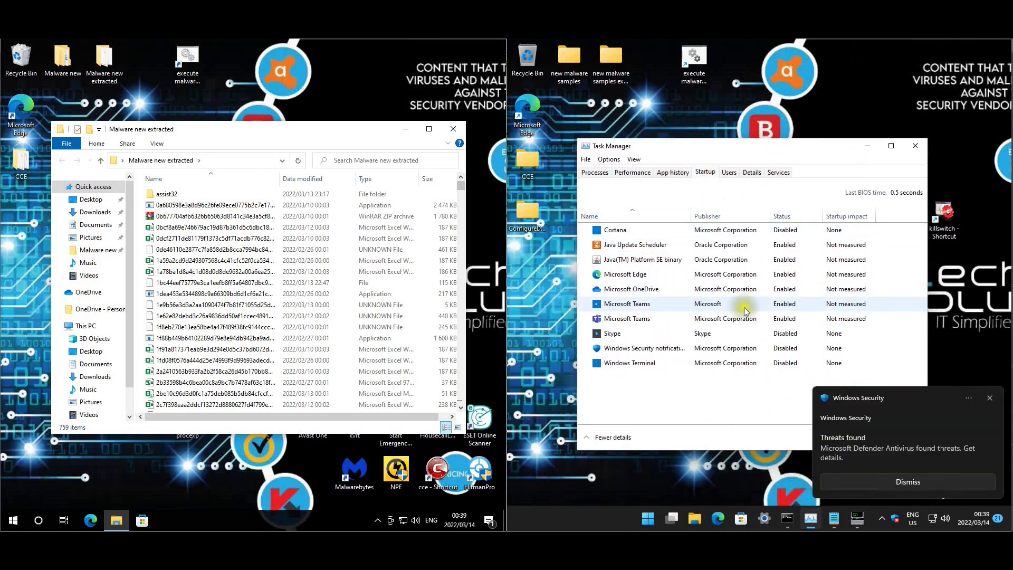
click(647, 366)
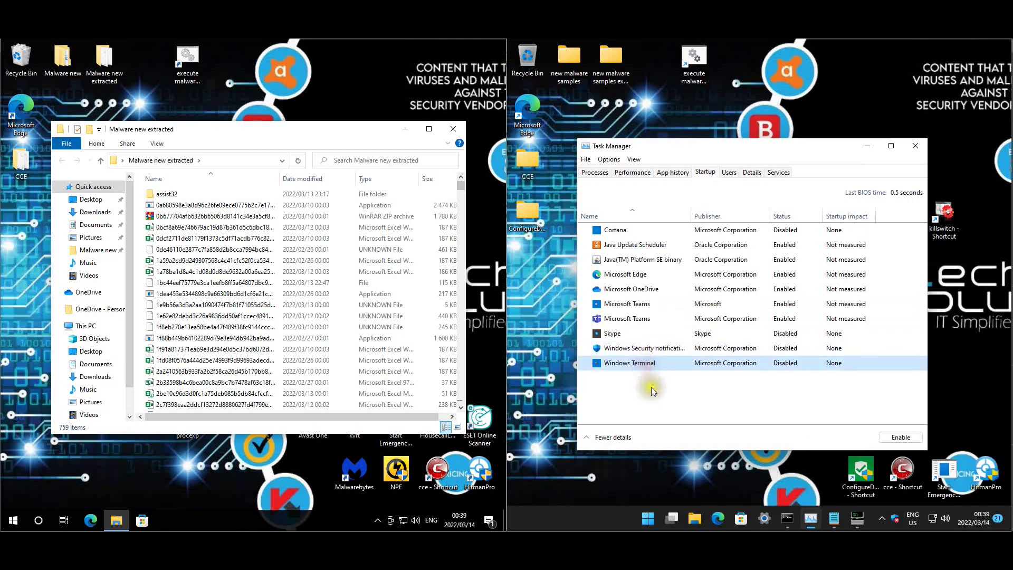
Step: Close Task Manager, the pScan console, the Notepad script and the svchost-error command prompt
click(917, 148)
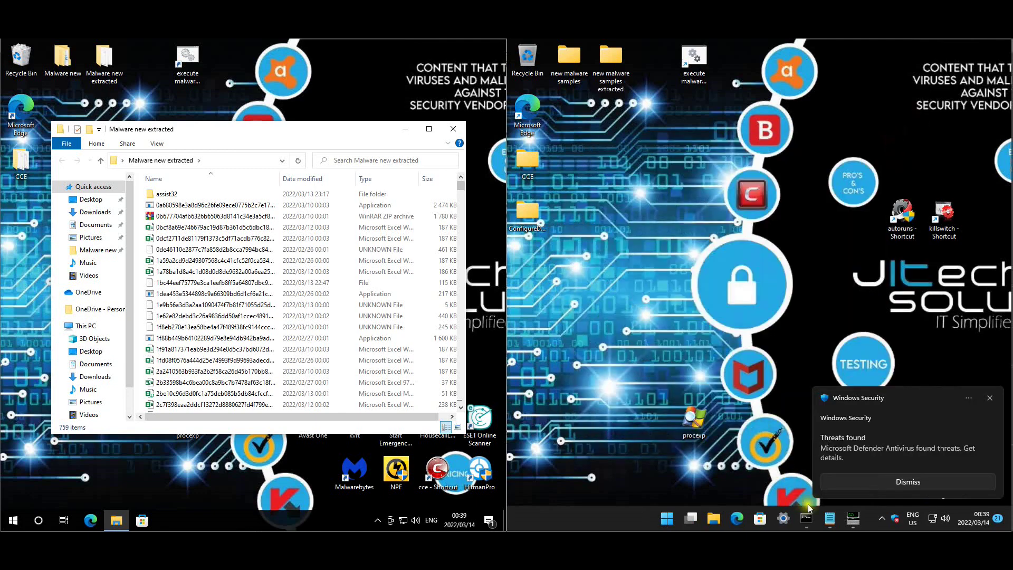
click(846, 520)
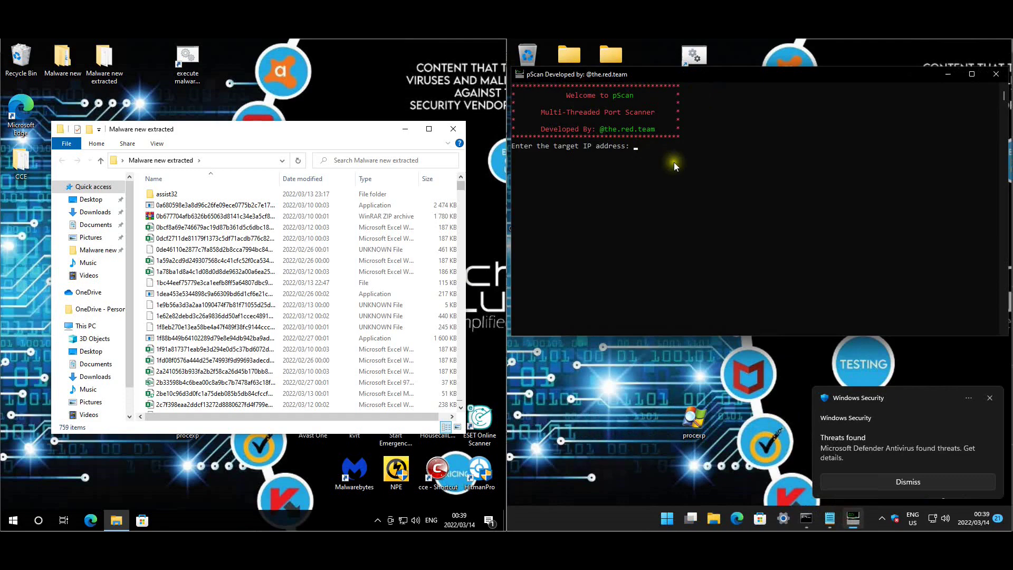
click(990, 78)
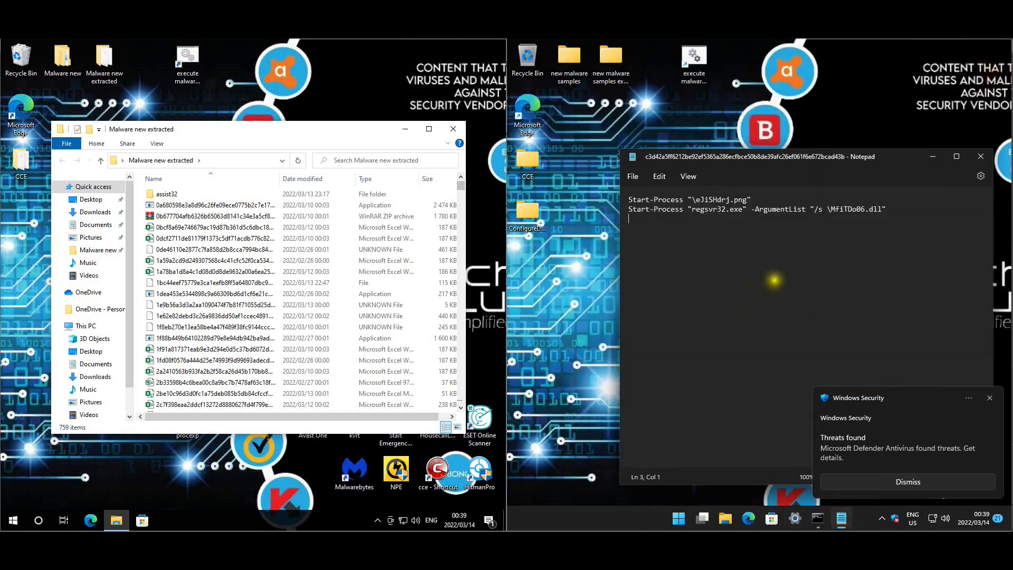
click(980, 156)
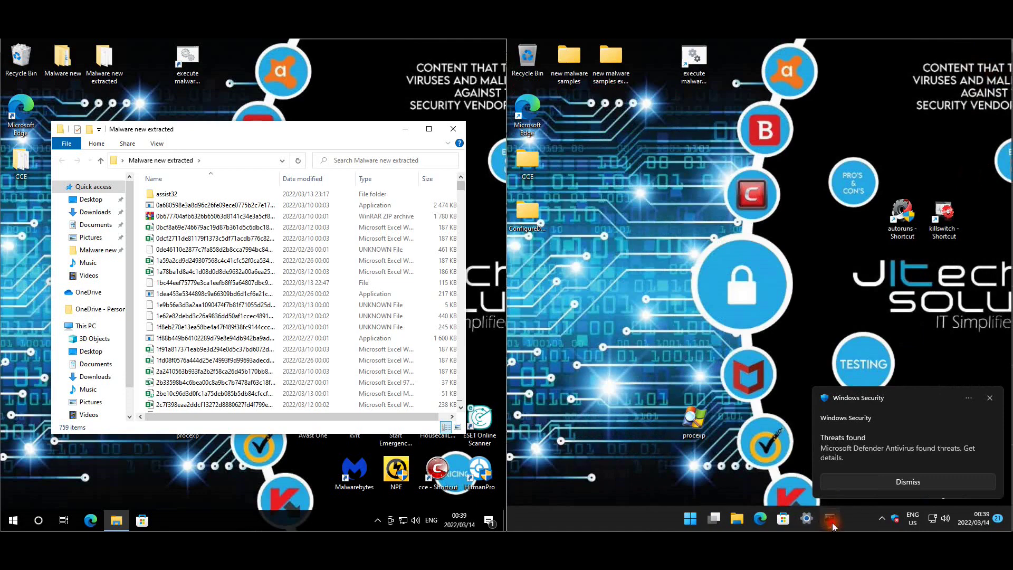
click(829, 519)
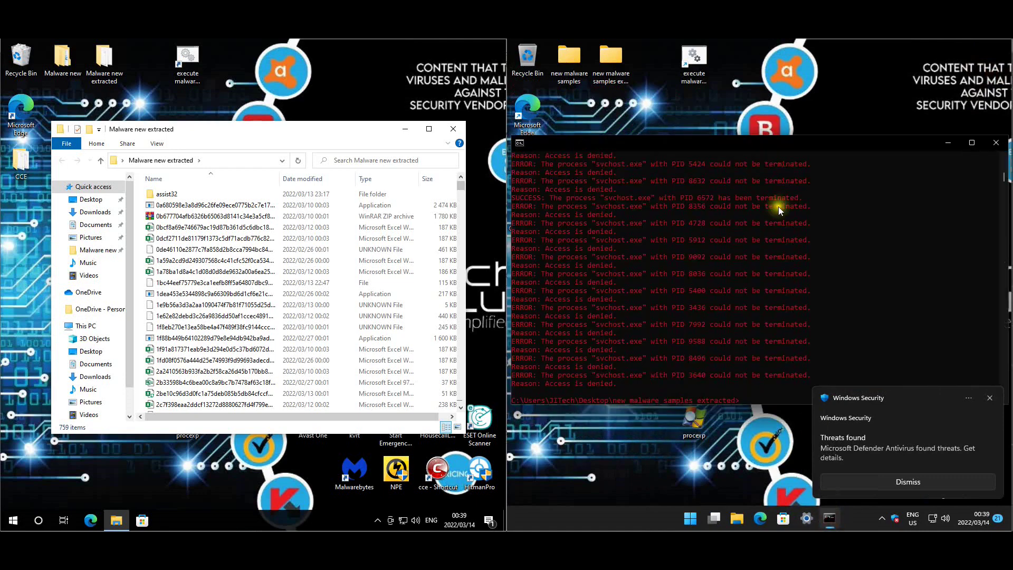
click(995, 144)
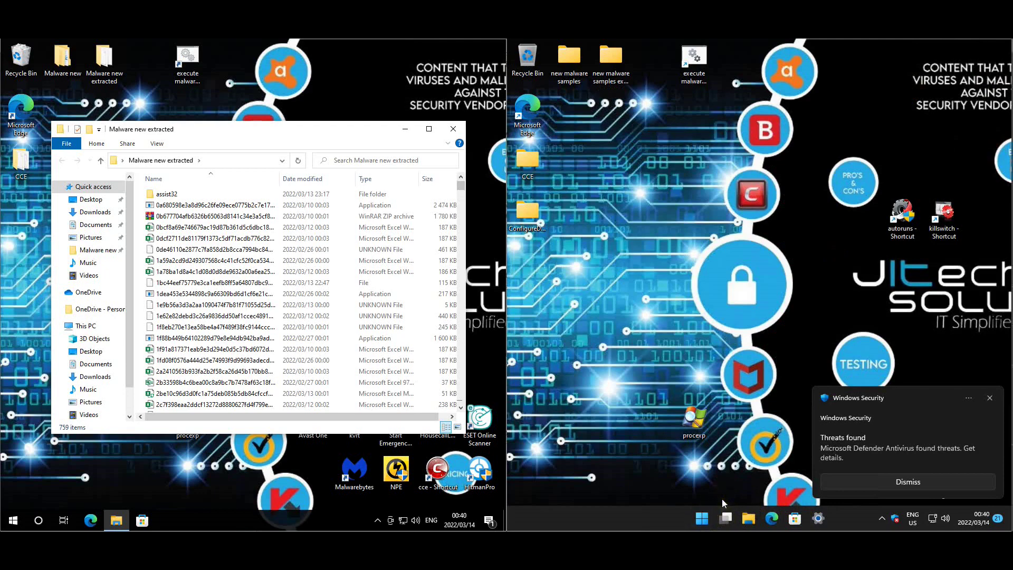
Step: Select all 774 Avast threats and close Windows Security on the Defender machine
key(super+x)
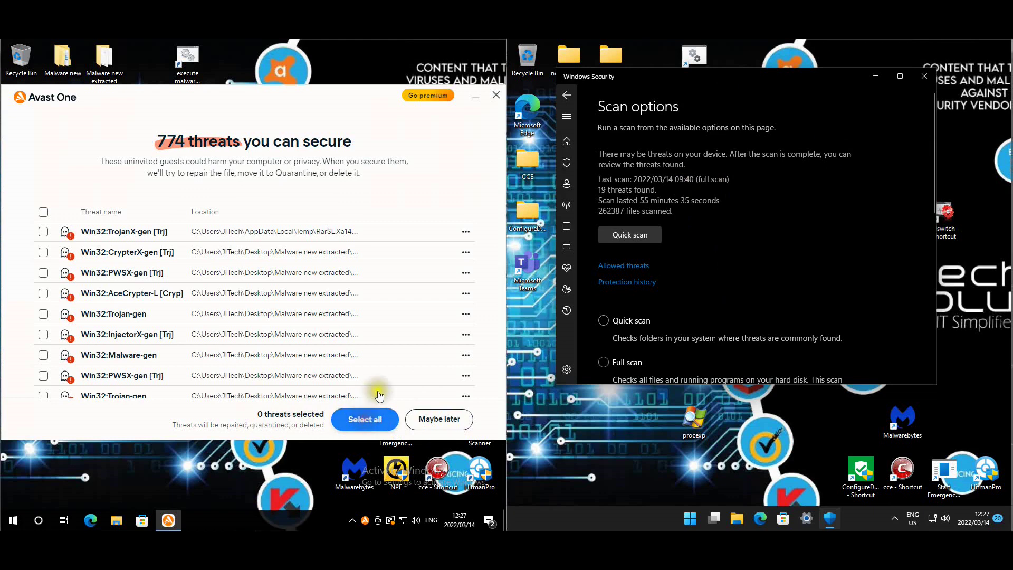
click(364, 419)
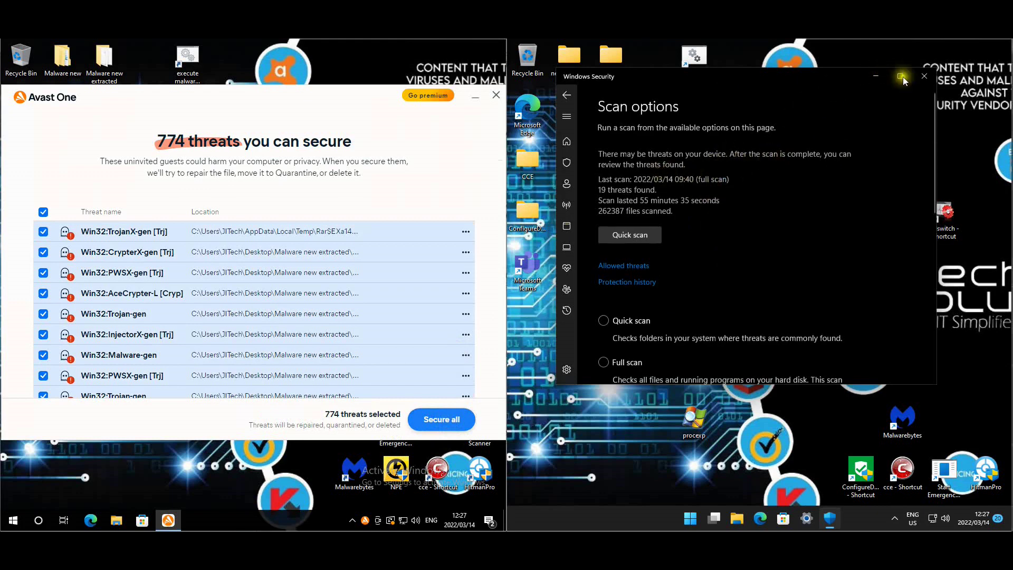
click(875, 76)
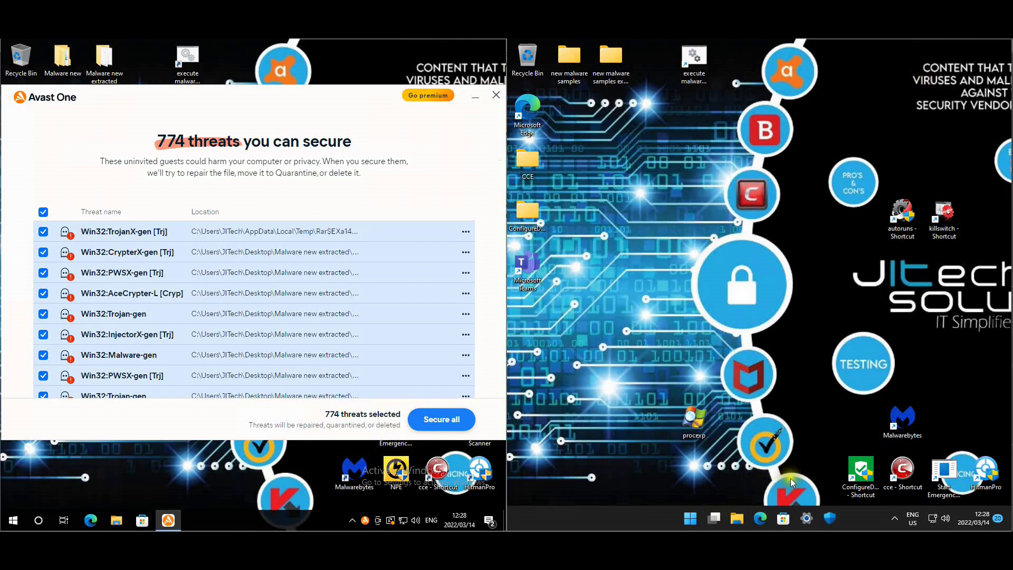
key(super+x)
Step: Restart the Defender machine, confirming despite the open apps
mouse_move(725, 476)
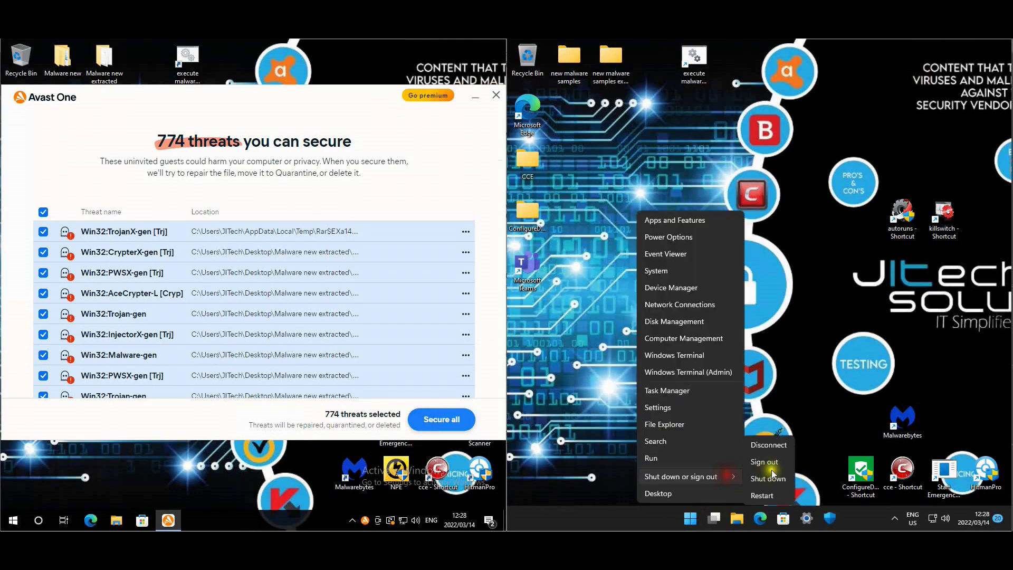
click(768, 478)
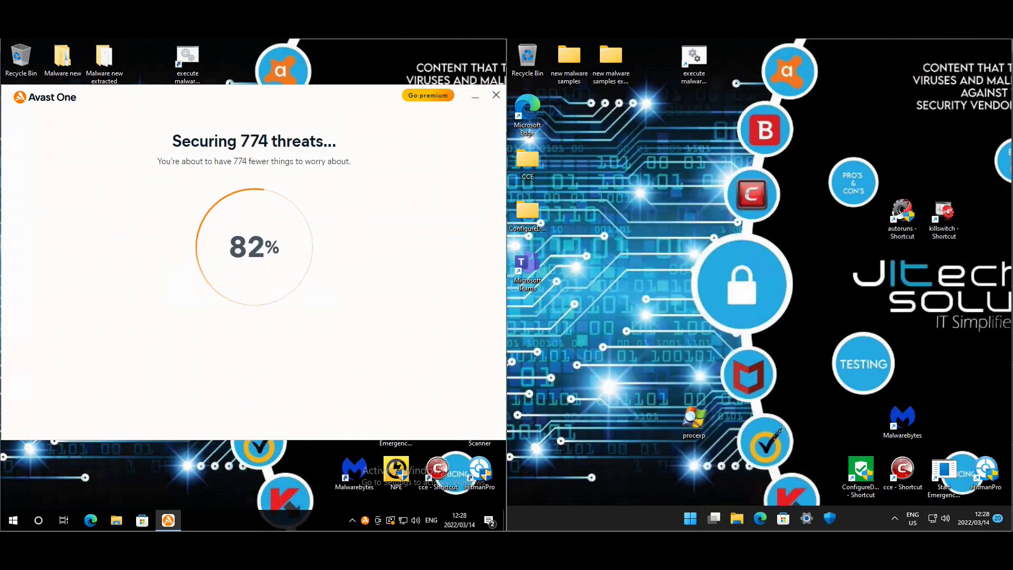
click(832, 322)
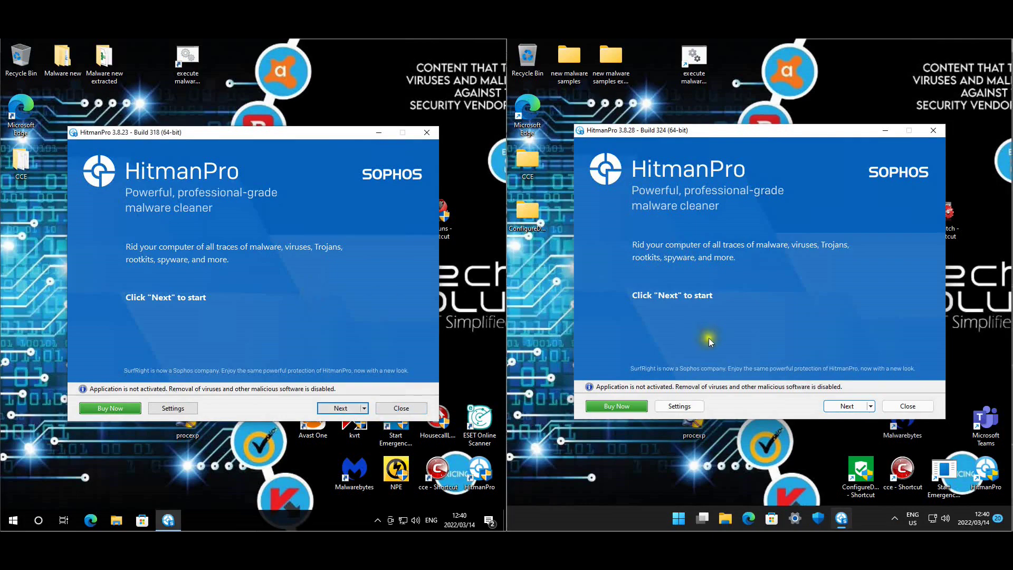
Step: Start the HitmanPro scan on the Defender machine and bring its results forward
click(847, 406)
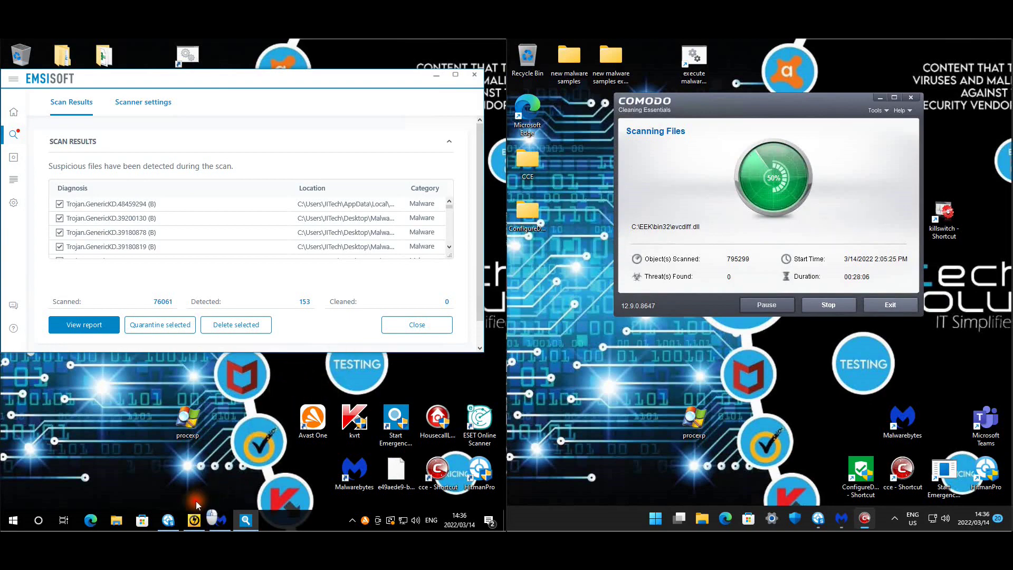
click(840, 520)
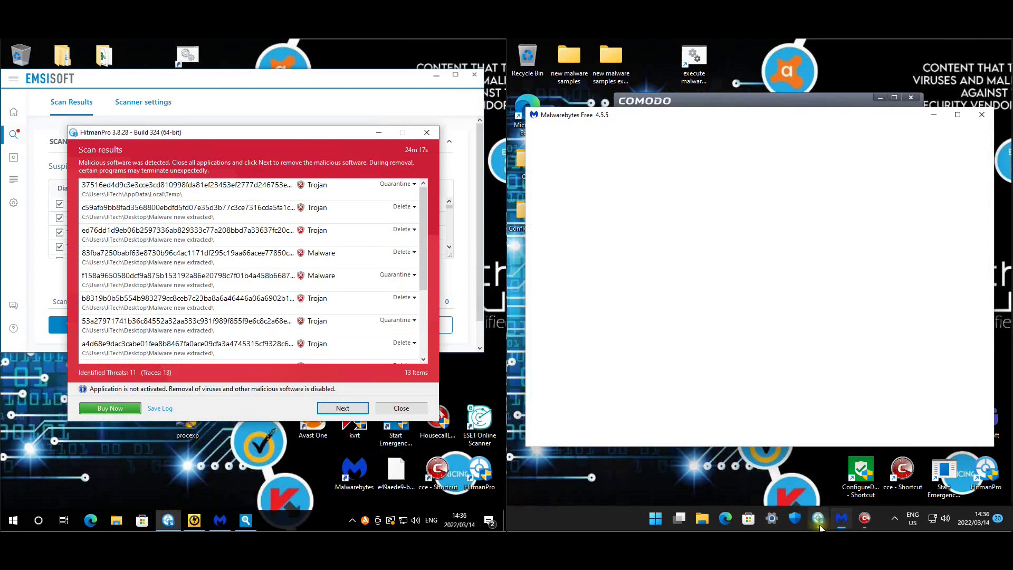
click(819, 520)
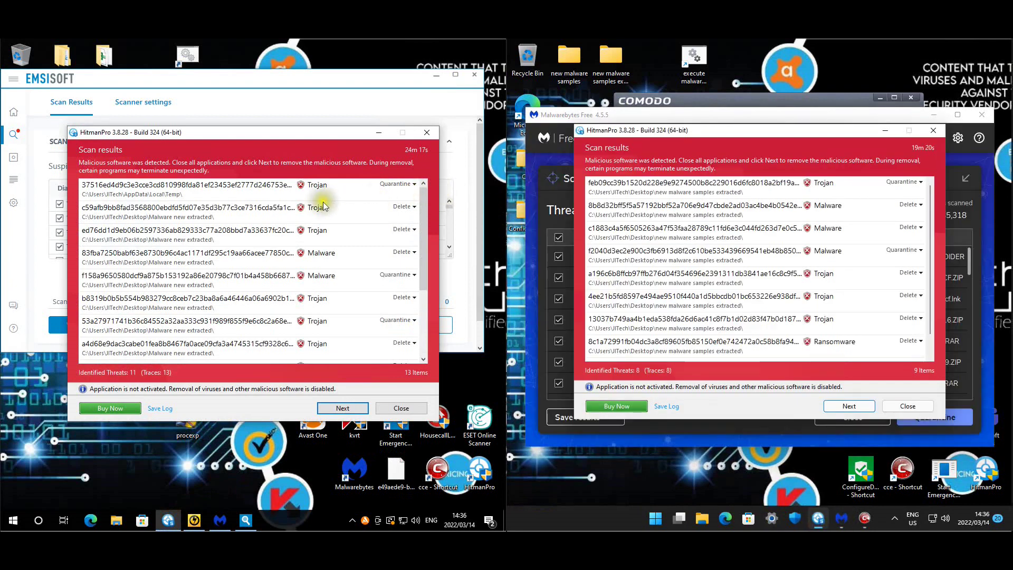
Step: Review the HitmanPro detections, then close both machines' result windows
click(288, 194)
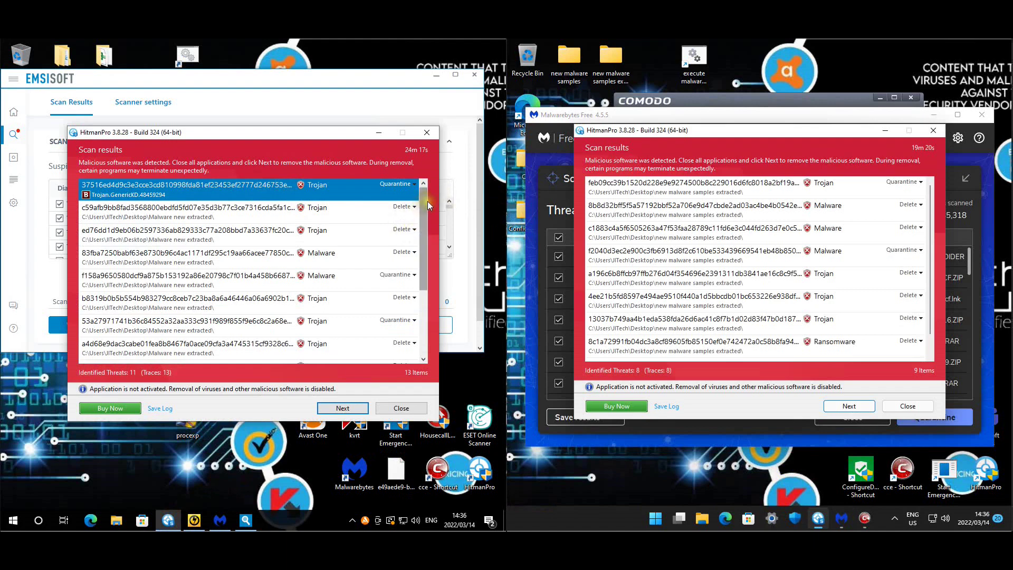
mouse_move(426, 201)
mouse_down()
mouse_move(409, 227)
mouse_move(417, 285)
mouse_move(428, 190)
mouse_up()
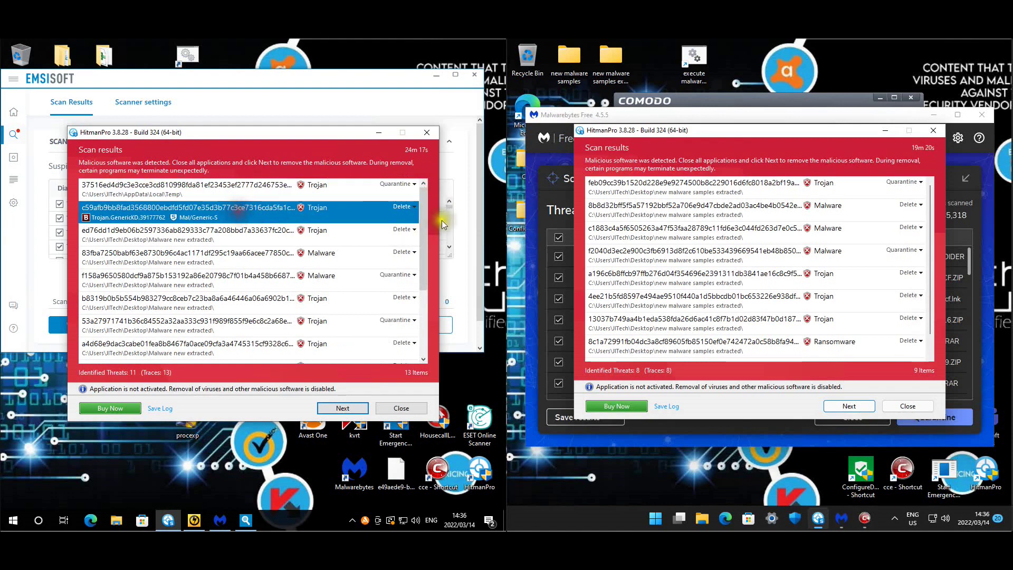
drag(422, 207, 419, 270)
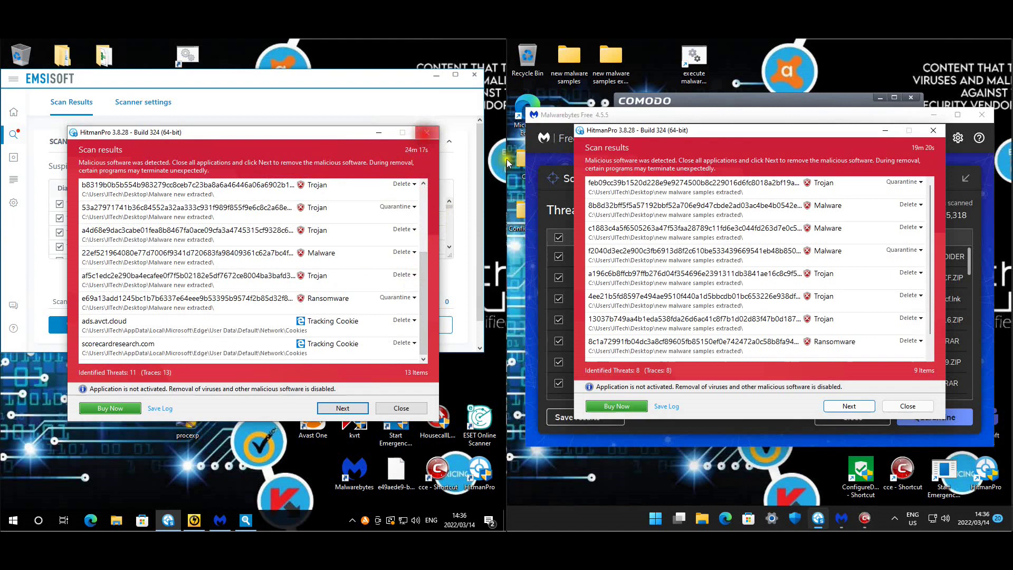
click(428, 132)
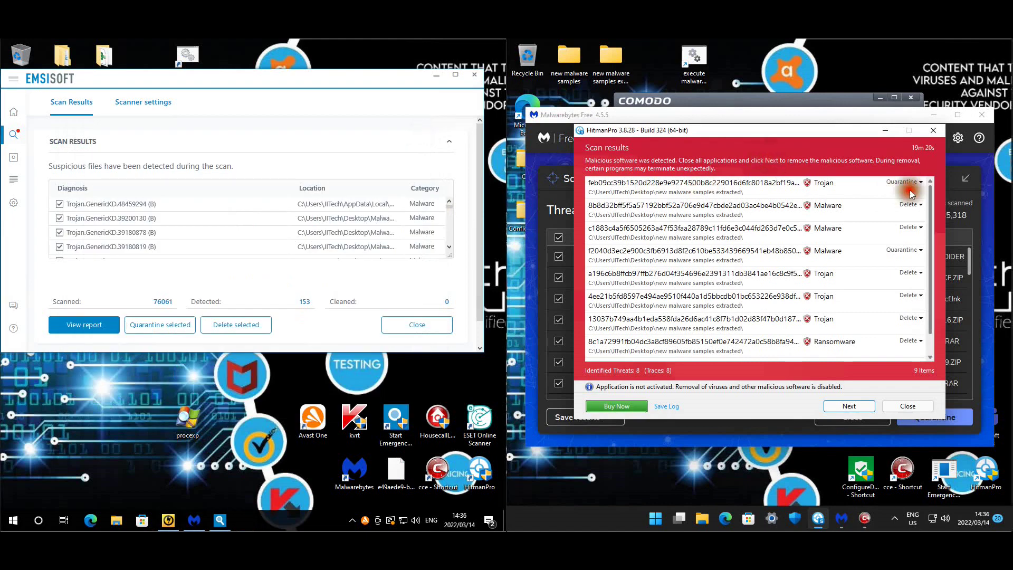
drag(931, 200, 935, 139)
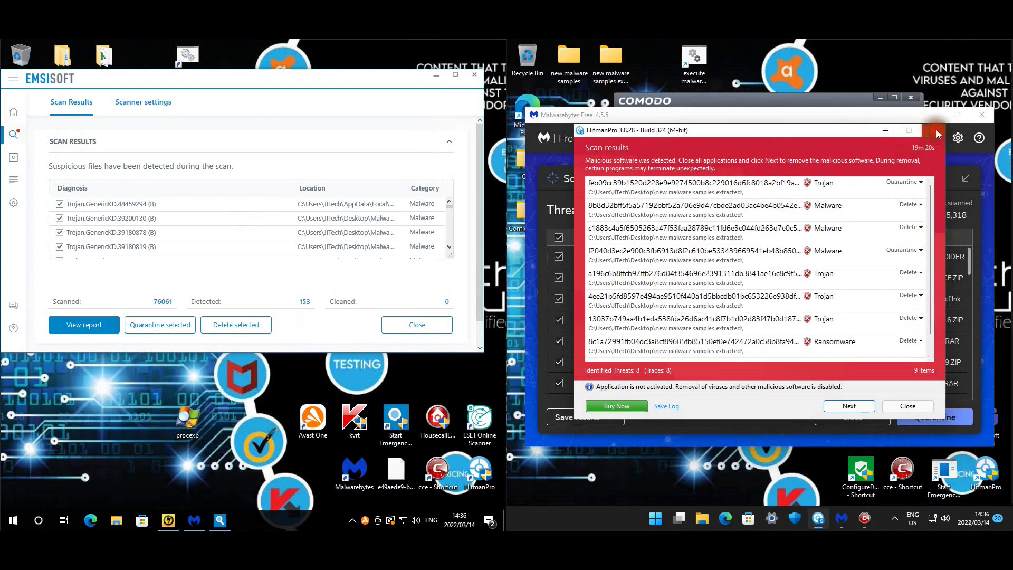
click(935, 131)
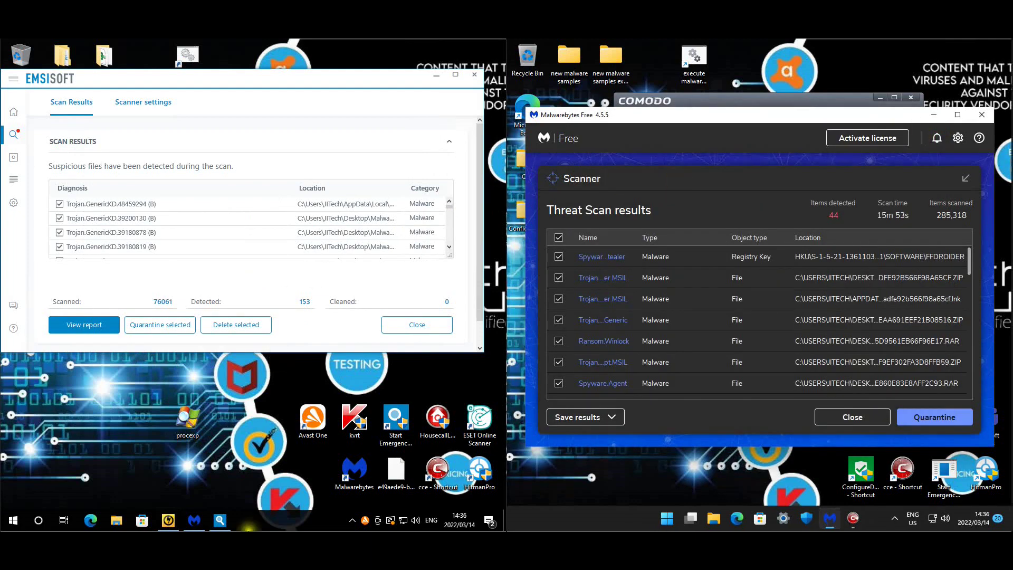
Step: Return Norton Power Eraser to its main scan page with Full System Scan selected
click(168, 520)
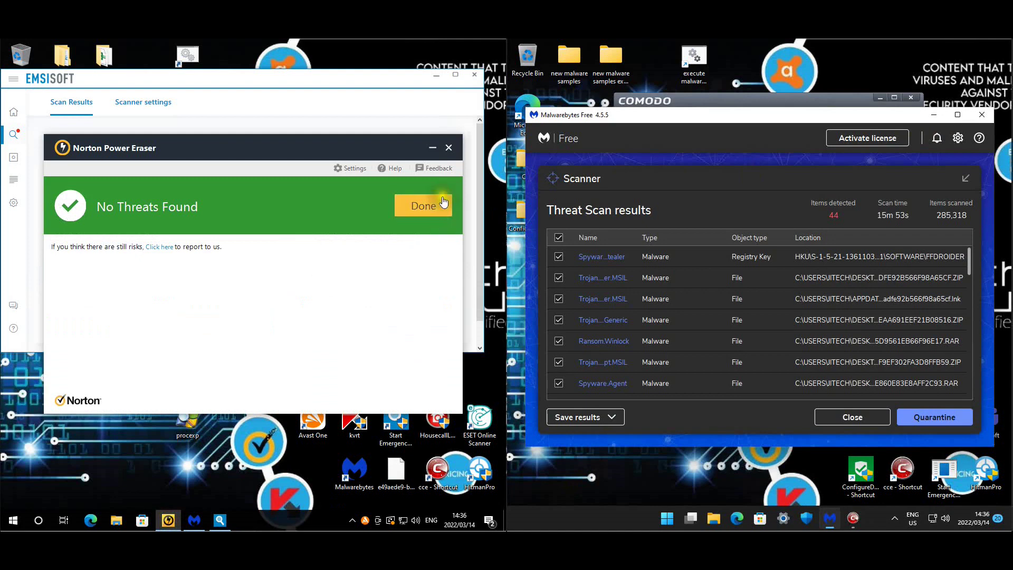
click(443, 202)
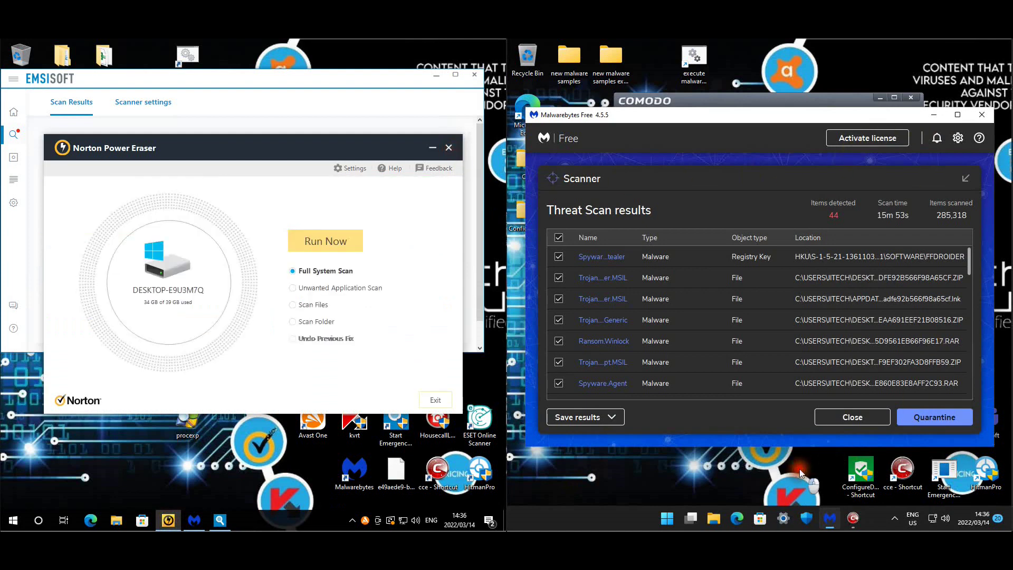
mouse_move(830, 518)
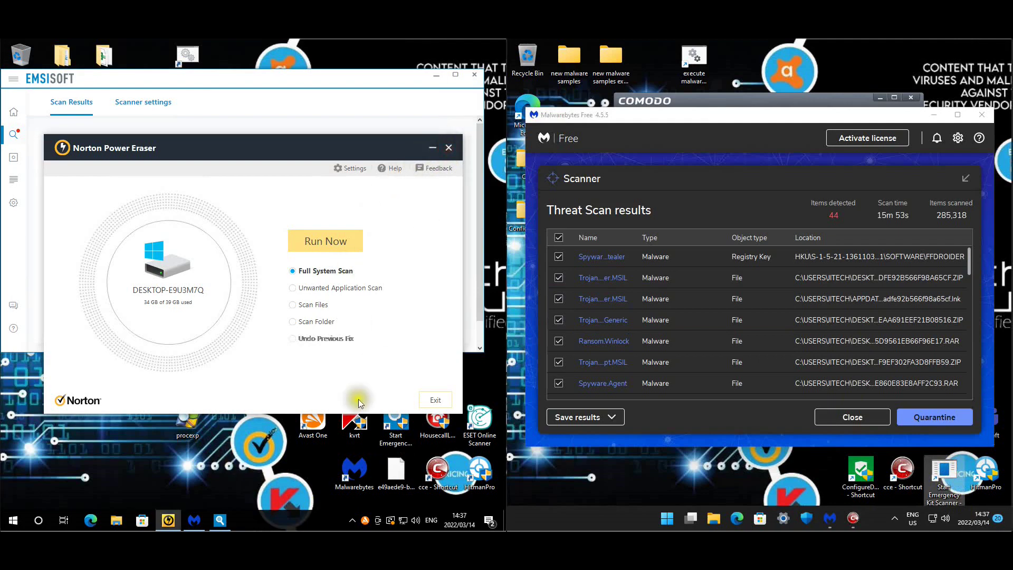
Step: Exit Norton Power Eraser, leaving the Emsisoft scan results behind it
click(349, 99)
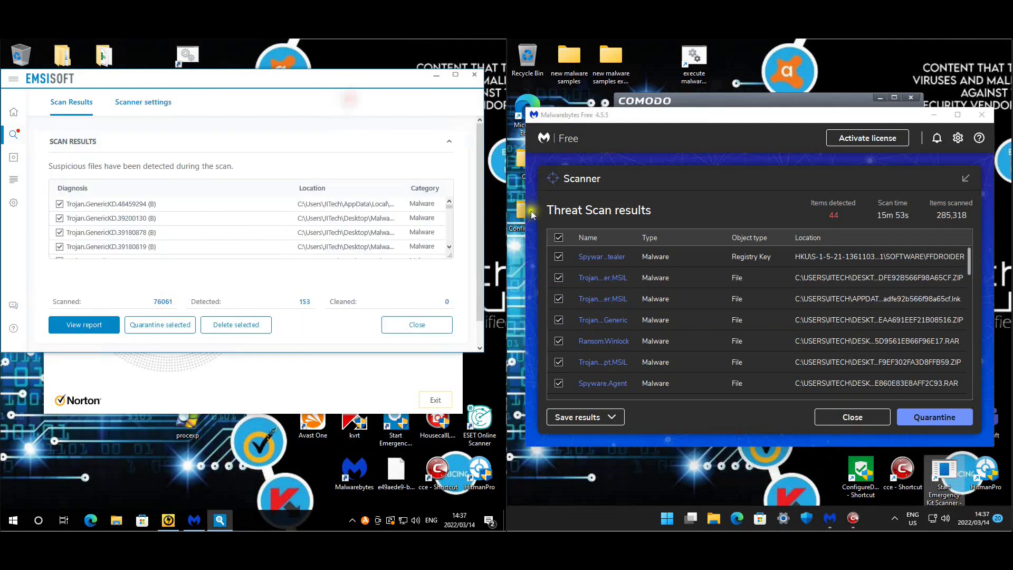
click(409, 372)
click(435, 400)
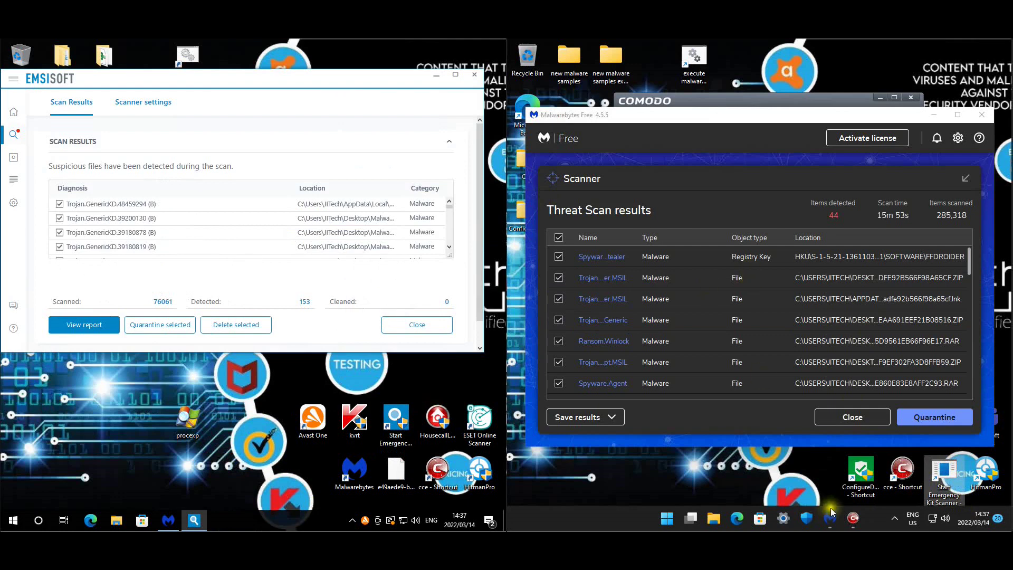
Step: Sort Emsisoft's 153 detections by Location, scroll through them, and close the scanner
click(386, 191)
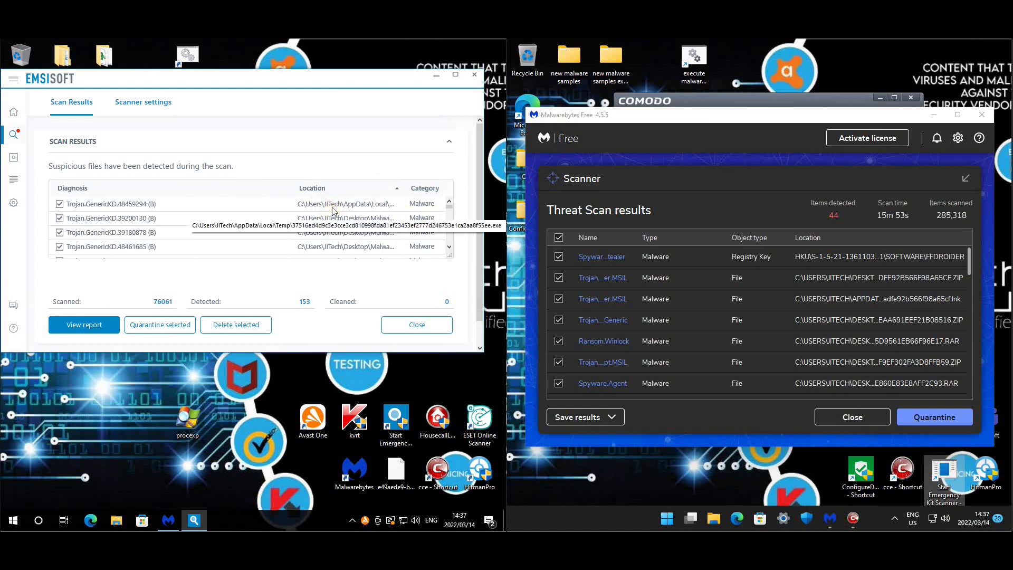
click(450, 245)
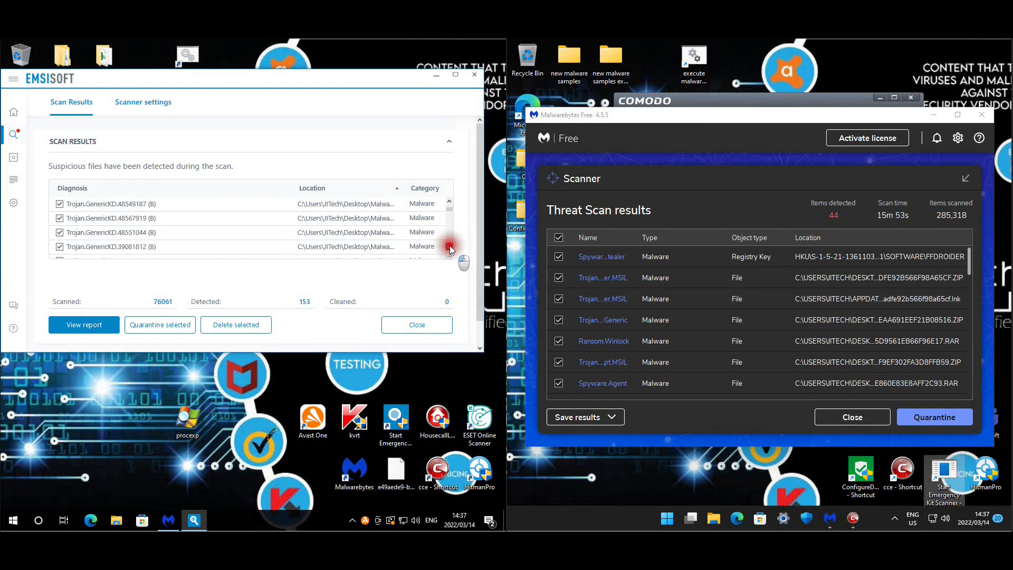
mouse_move(449, 245)
mouse_down()
mouse_move(448, 221)
mouse_move(453, 242)
mouse_up()
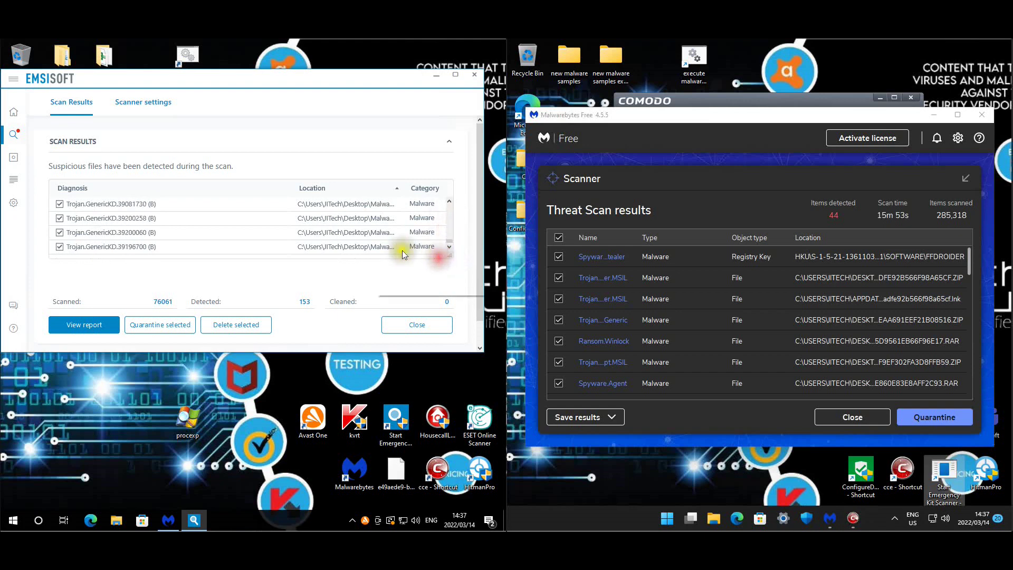
scroll(401, 252, down, 1)
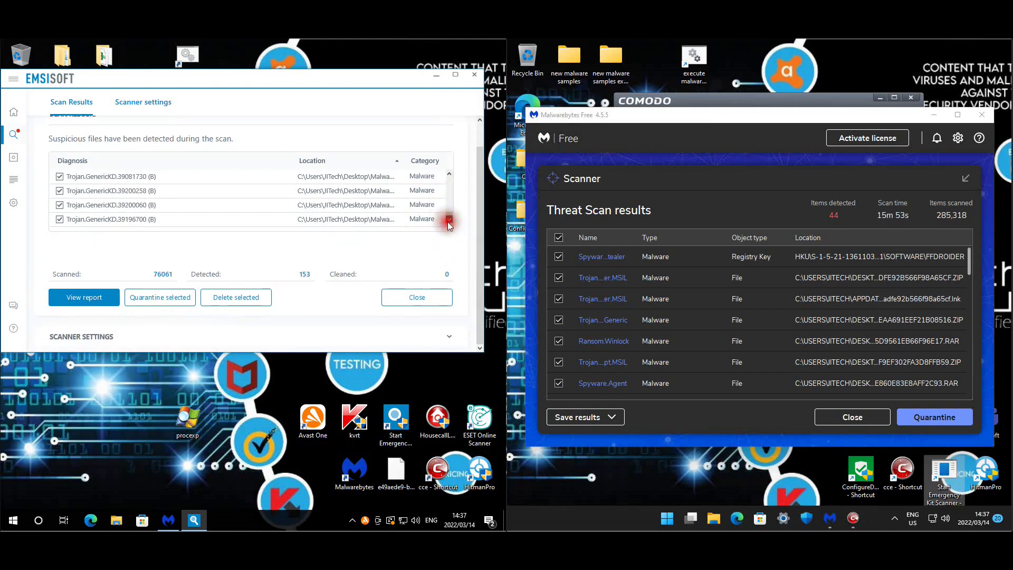
click(480, 76)
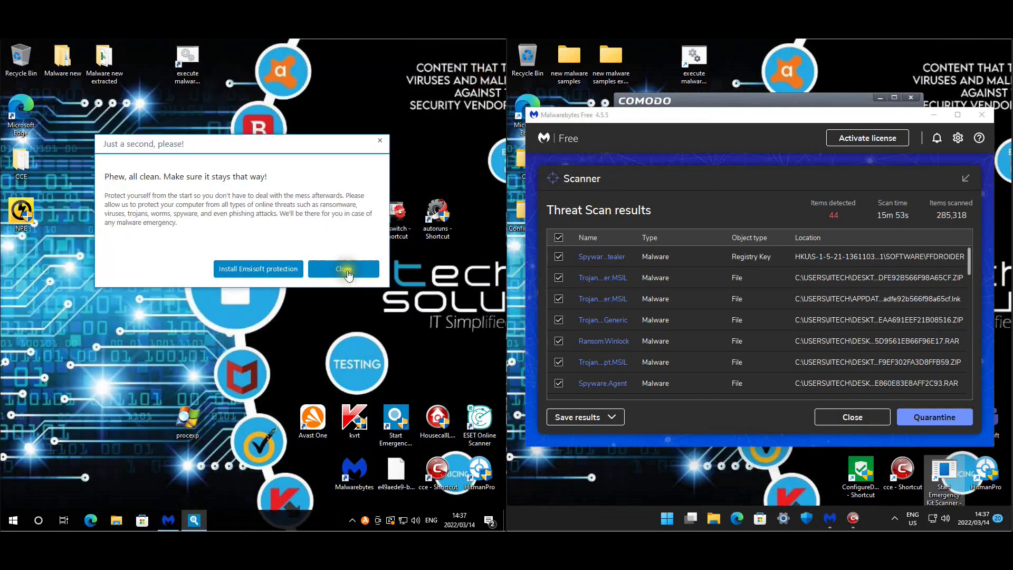
Step: Dismiss the Emsisoft prompt and sort both Malwarebytes result tables by Location
click(344, 268)
click(168, 520)
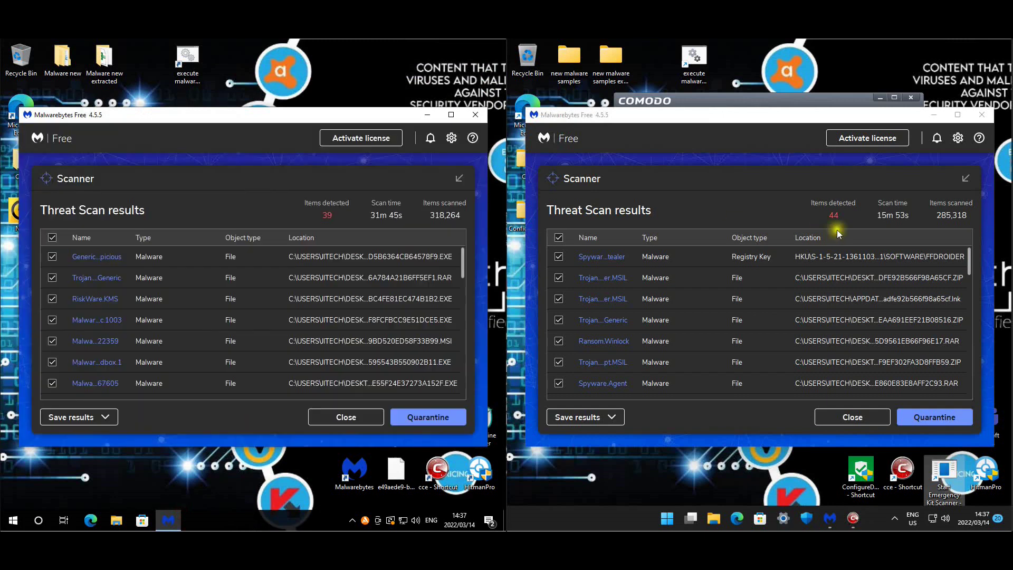
click(846, 236)
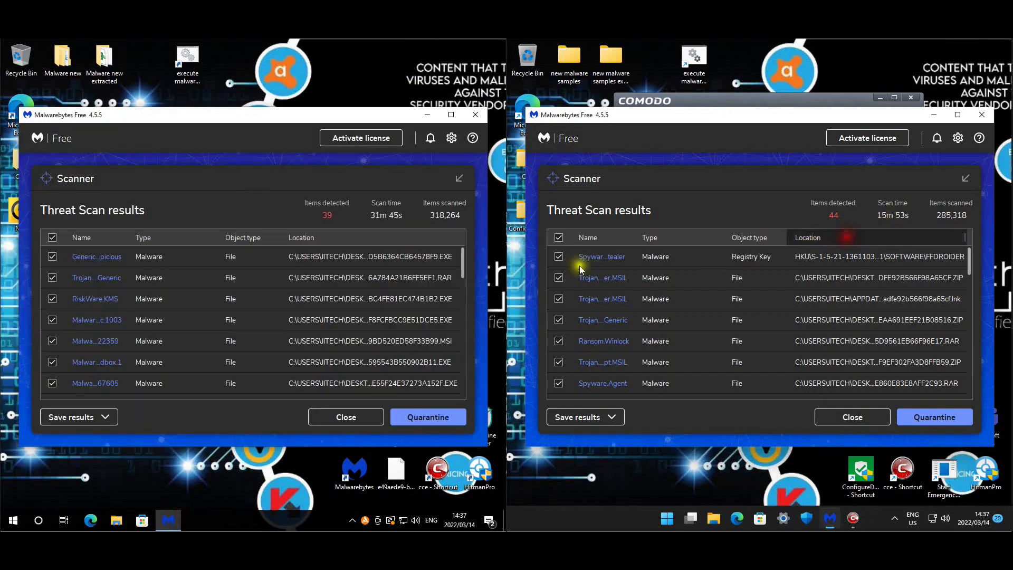
click(342, 236)
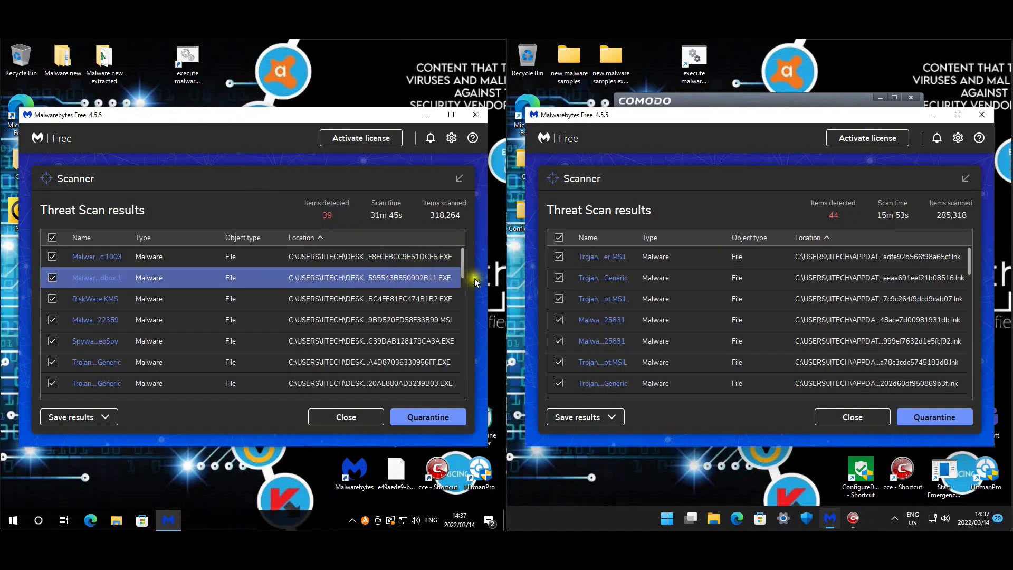
Step: Scroll through both machines' Malwarebytes detections, 39 and 44 entries
scroll(464, 299, down, 3)
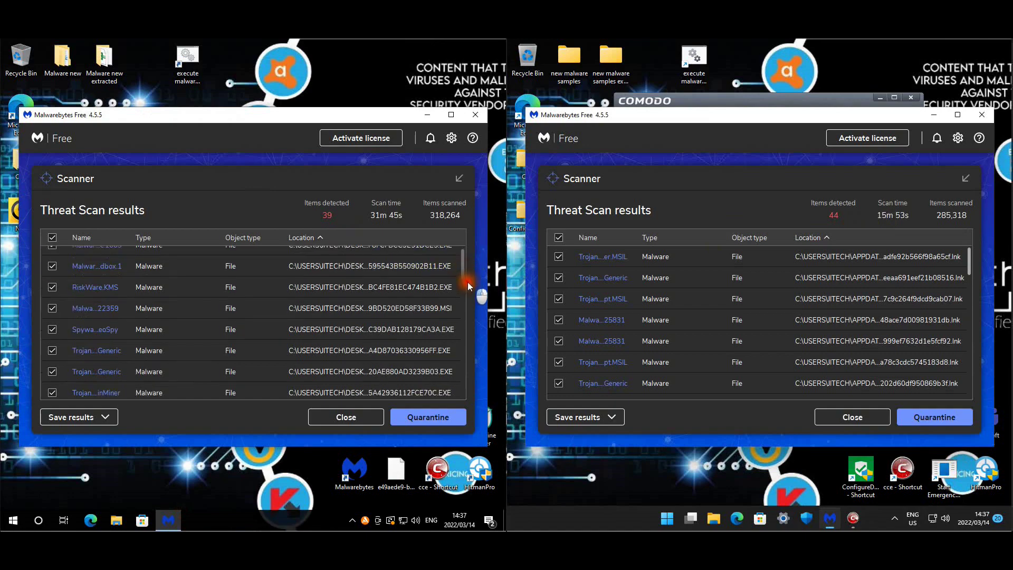
scroll(465, 299, down, 12)
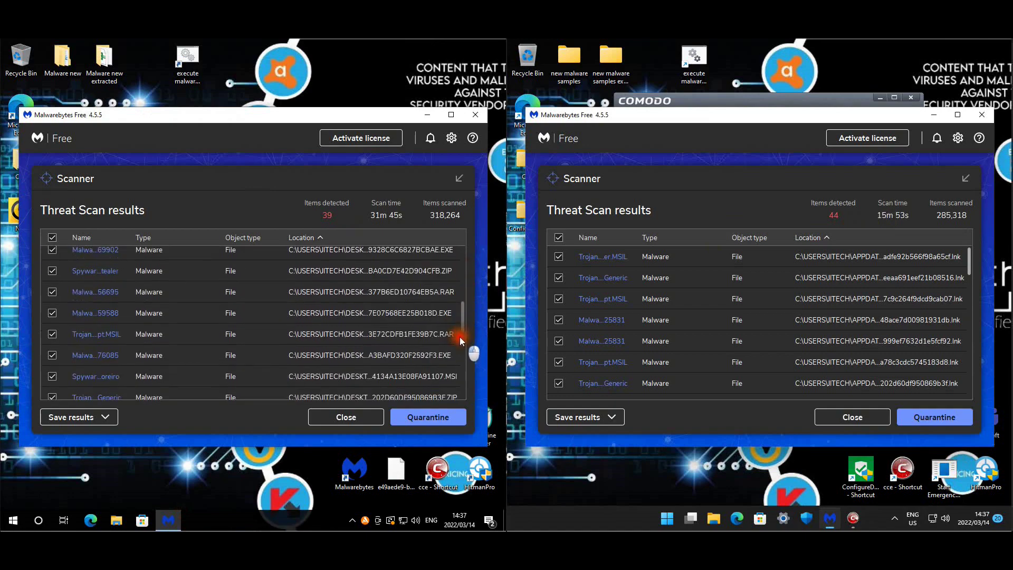
drag(460, 355, 460, 390)
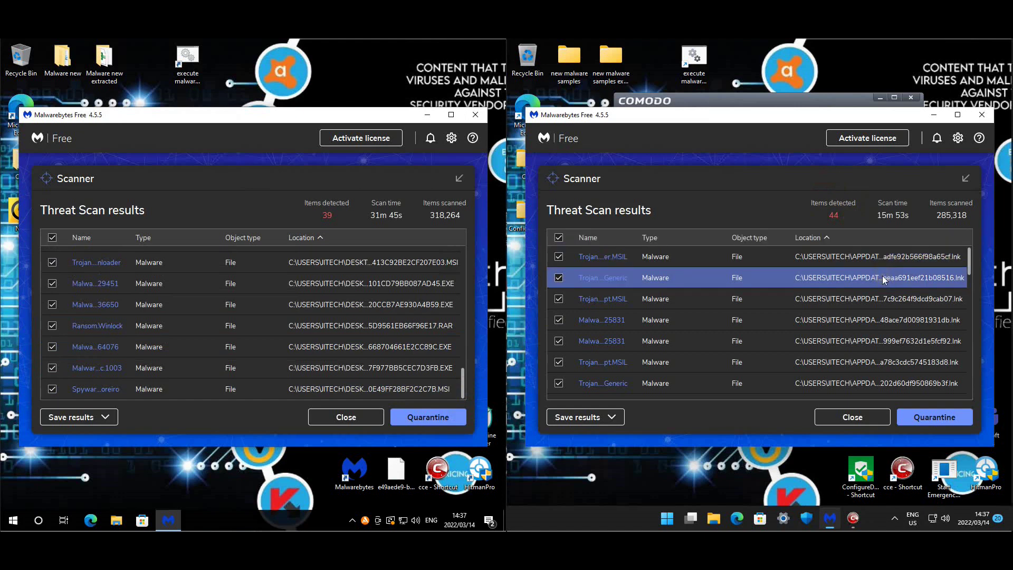
scroll(886, 368, down, 2)
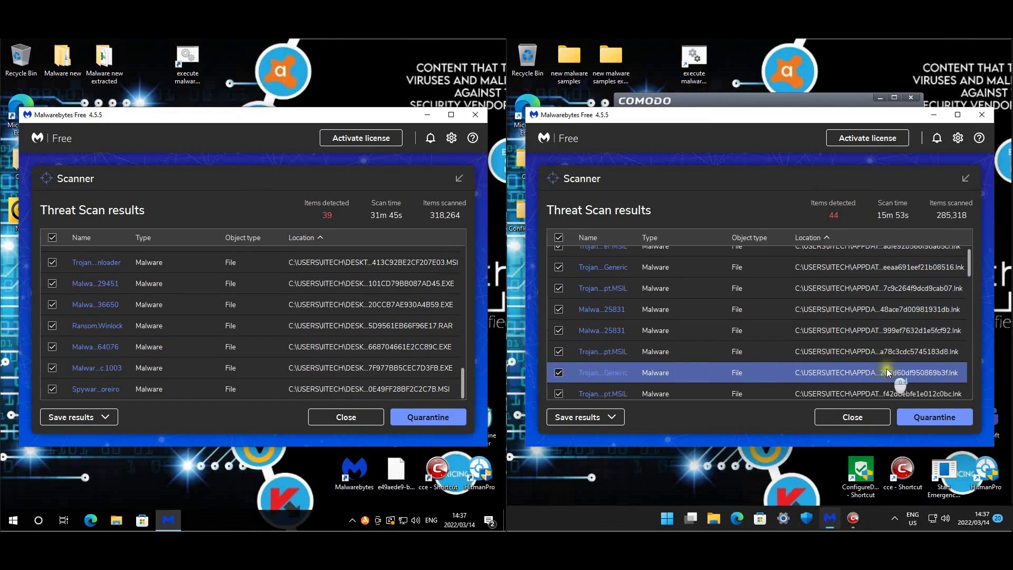
scroll(893, 332, down, 5)
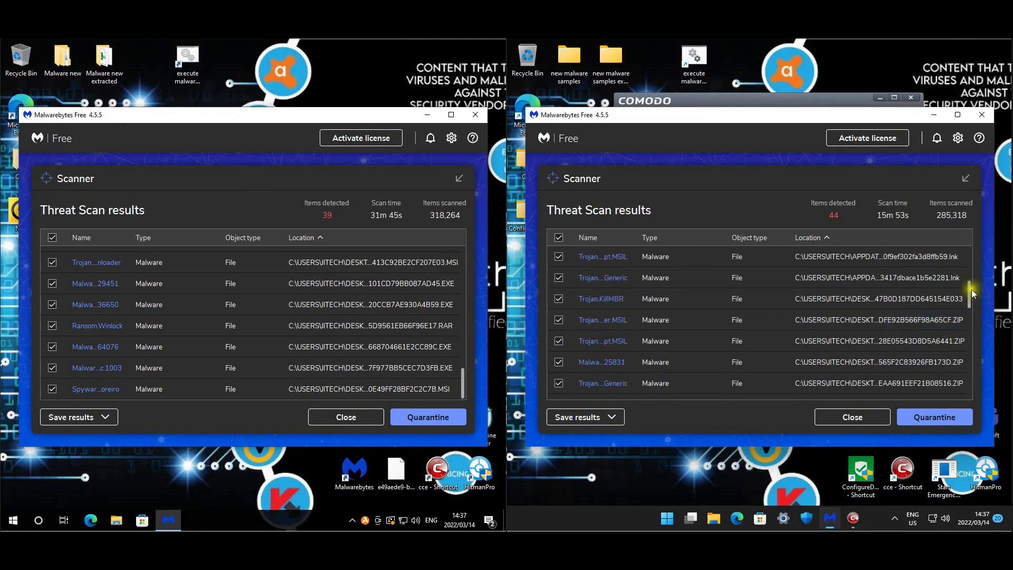
drag(970, 293, 973, 394)
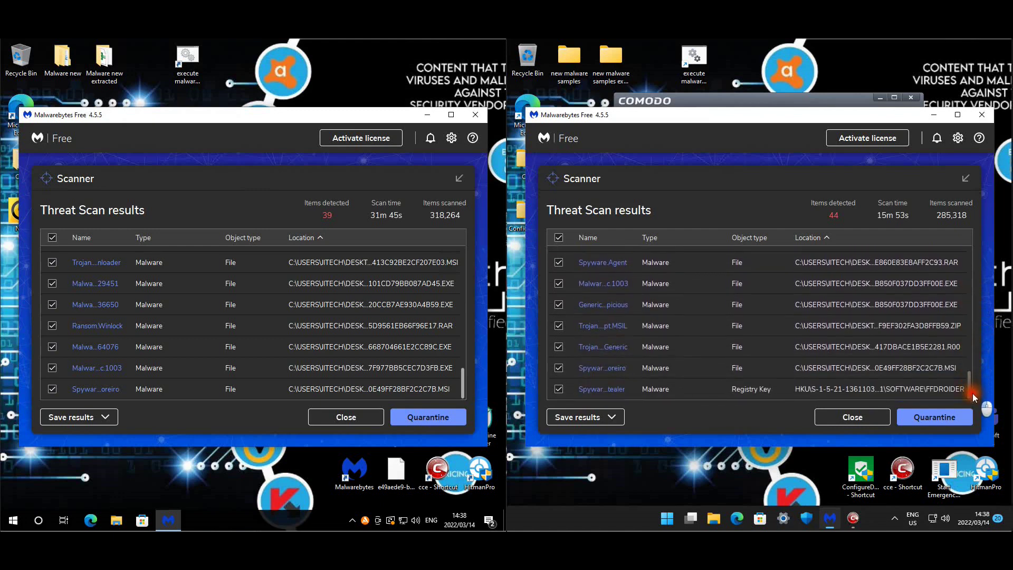
Step: Uncheck the registry key and close both Malwarebytes results and windows without quarantining
click(844, 388)
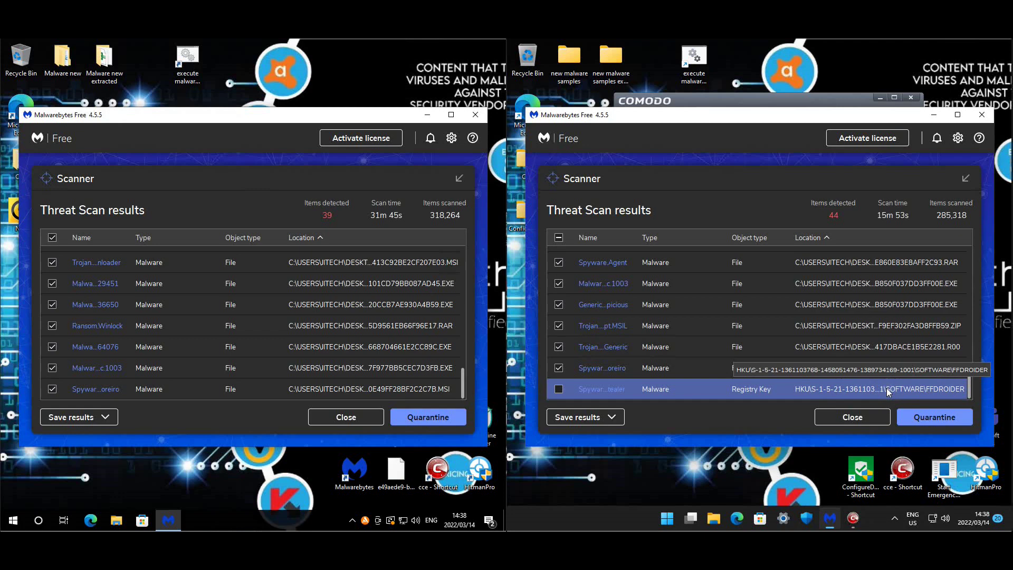
click(858, 423)
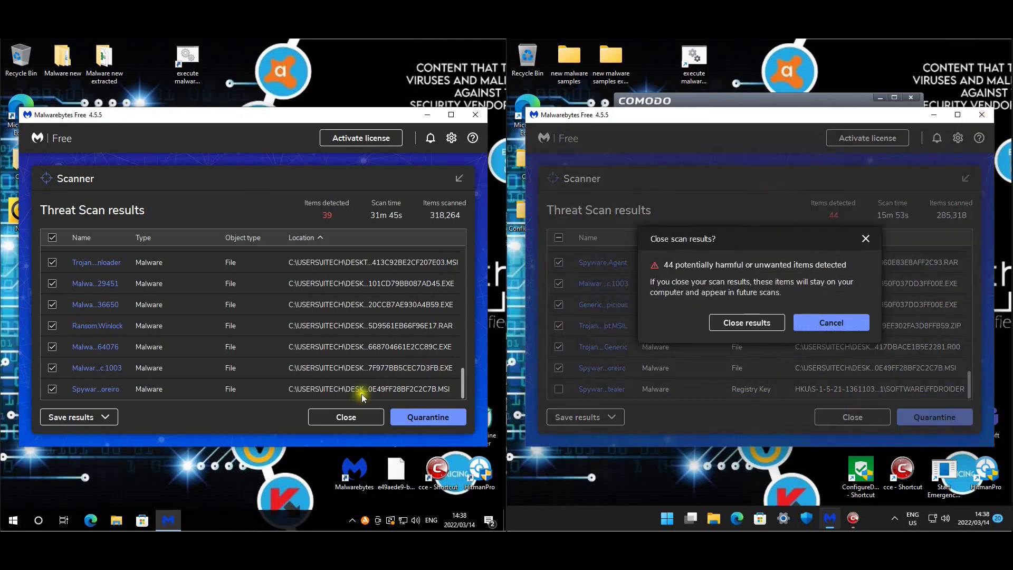
click(343, 419)
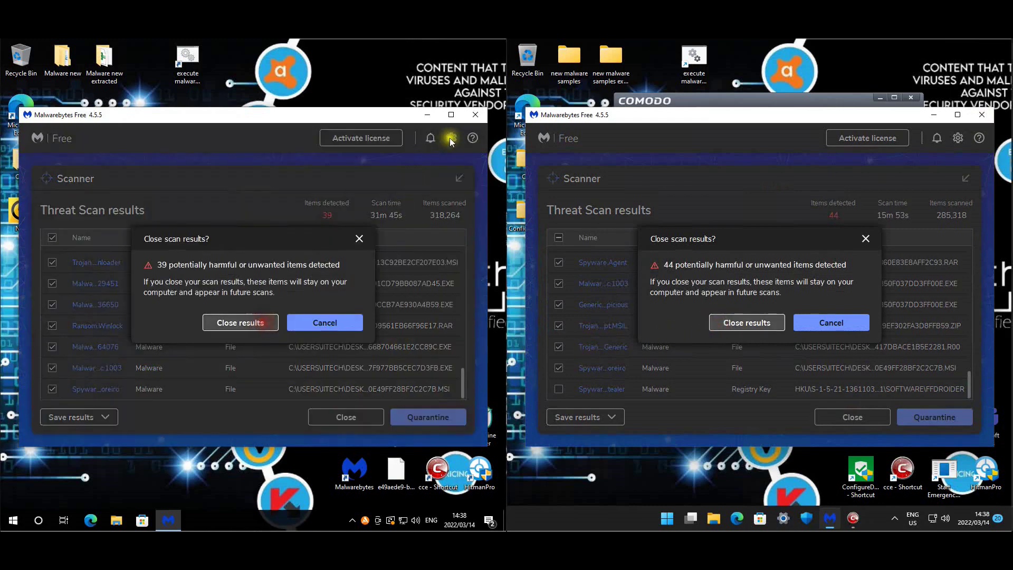
click(475, 119)
click(984, 119)
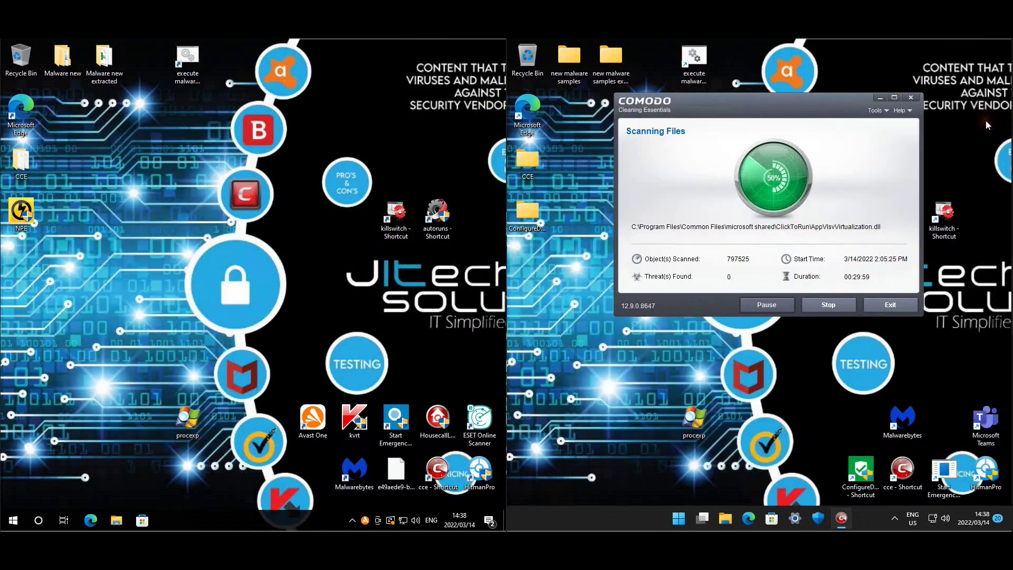
Step: Exit the running Comodo cleaning scan and confirm stopping it
click(891, 305)
click(769, 231)
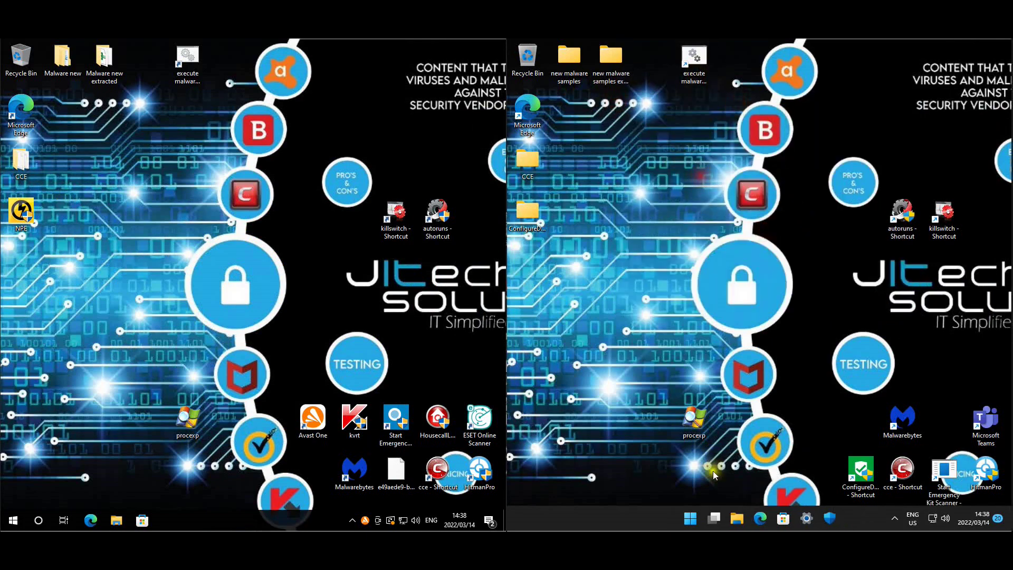
click(813, 404)
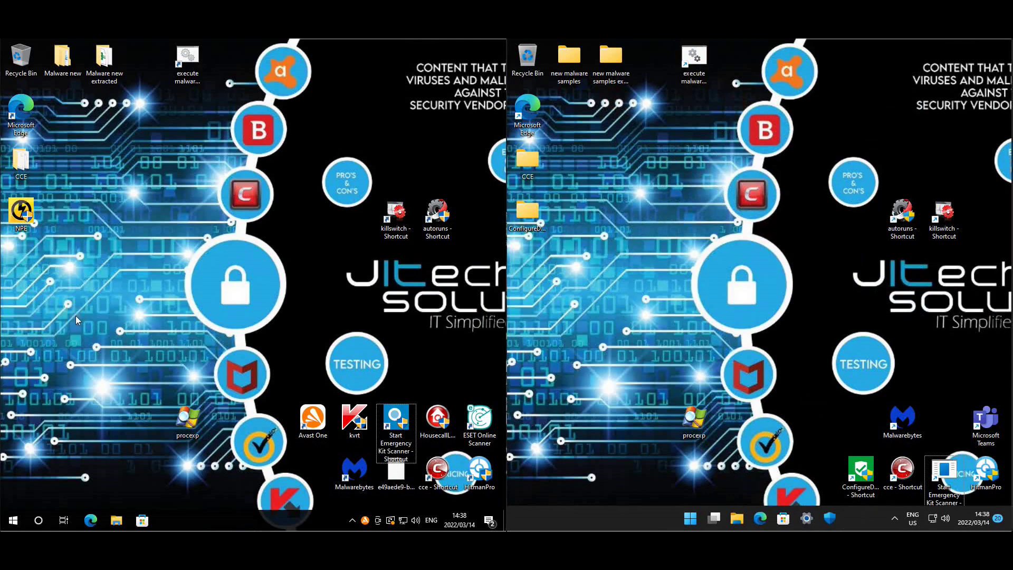
Step: Compare both machines' Task Manager Startup tabs with Ctrl+Shift+Esc, then close the left one
key(ctrl+shift+Escape)
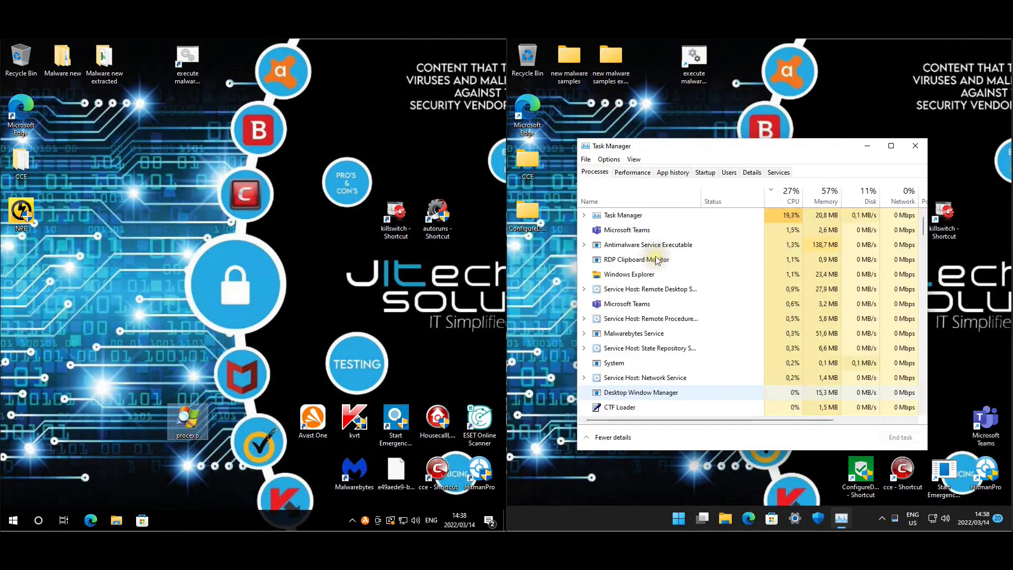
key(ctrl+shift+Escape)
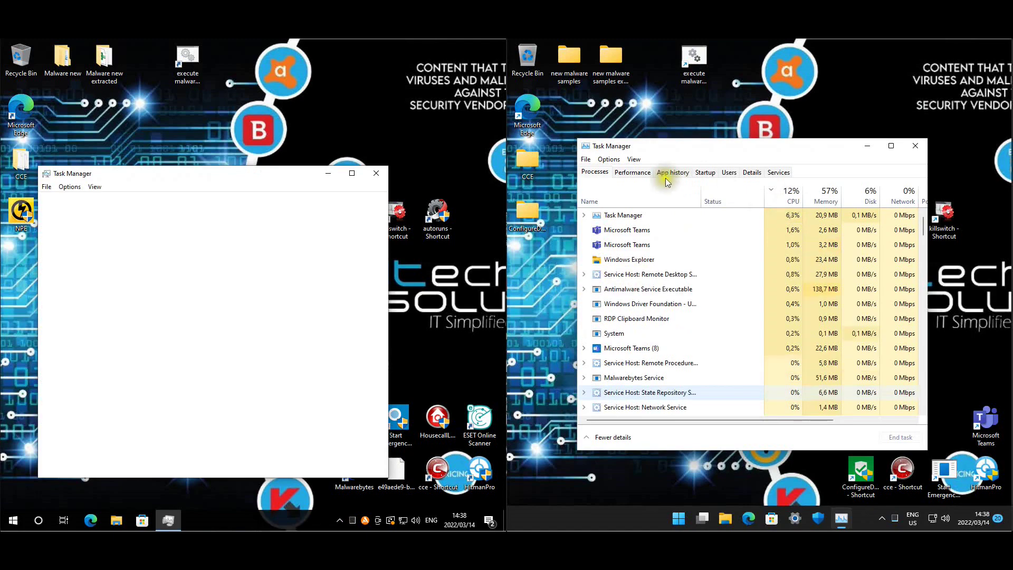
click(704, 172)
click(161, 200)
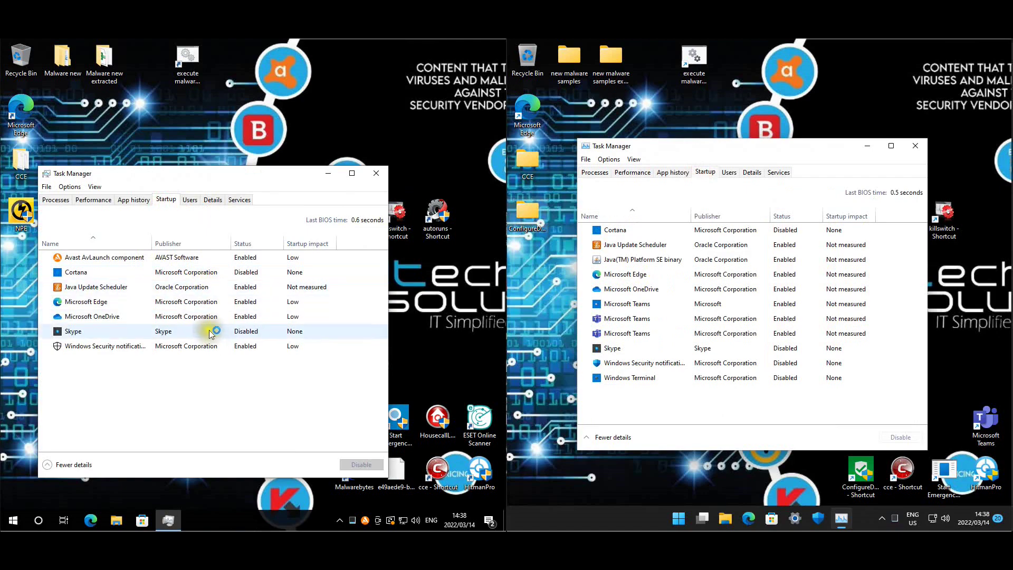
click(386, 173)
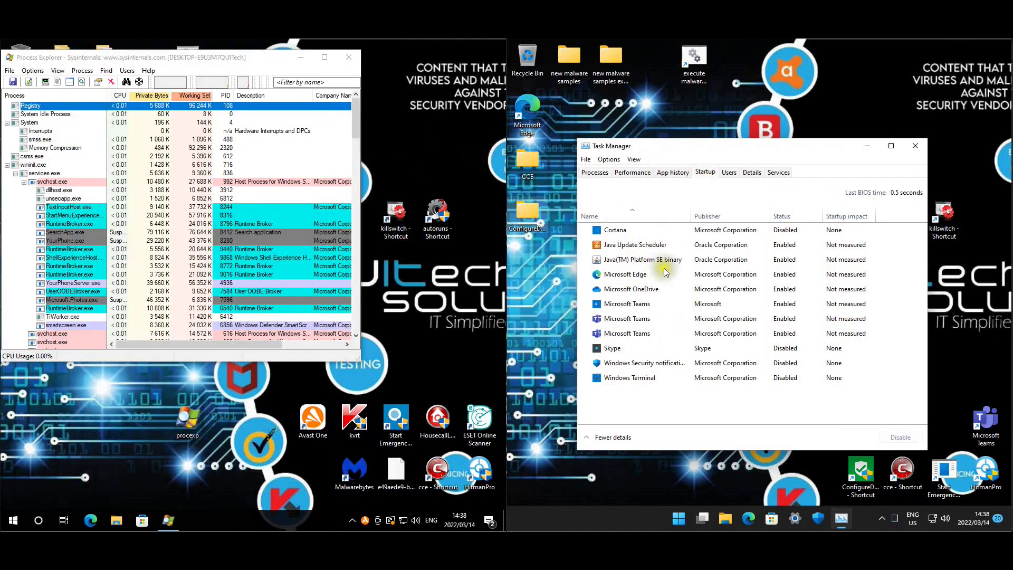
Step: Close the right Task Manager and check the left machine's processes against their VirusTotal scores
click(645, 259)
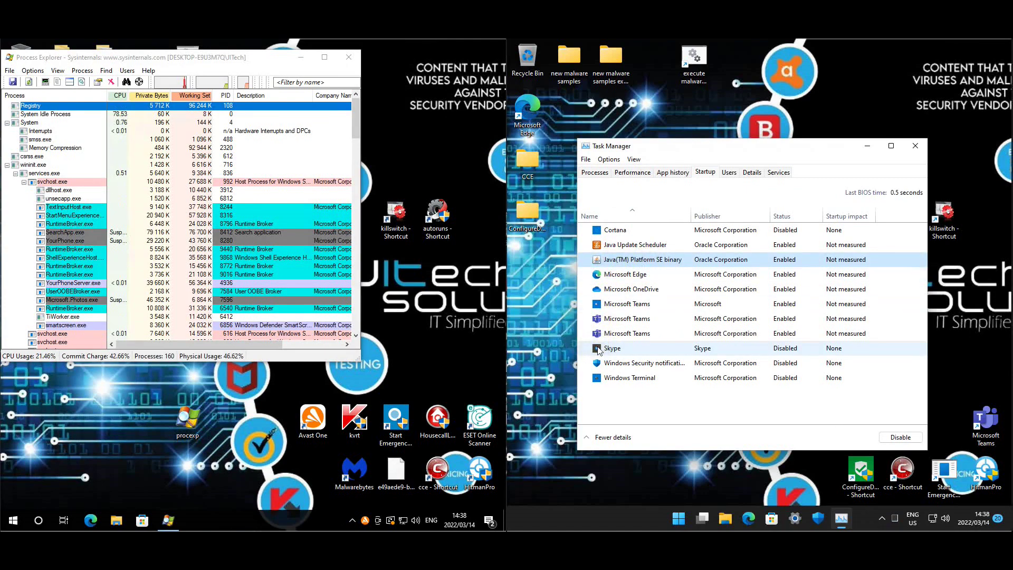
click(915, 143)
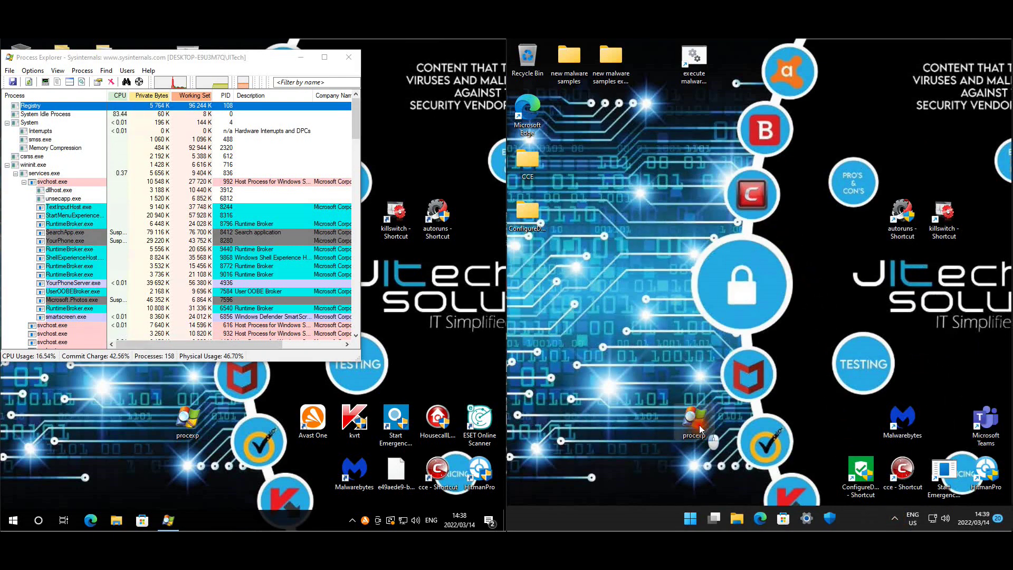
click(327, 344)
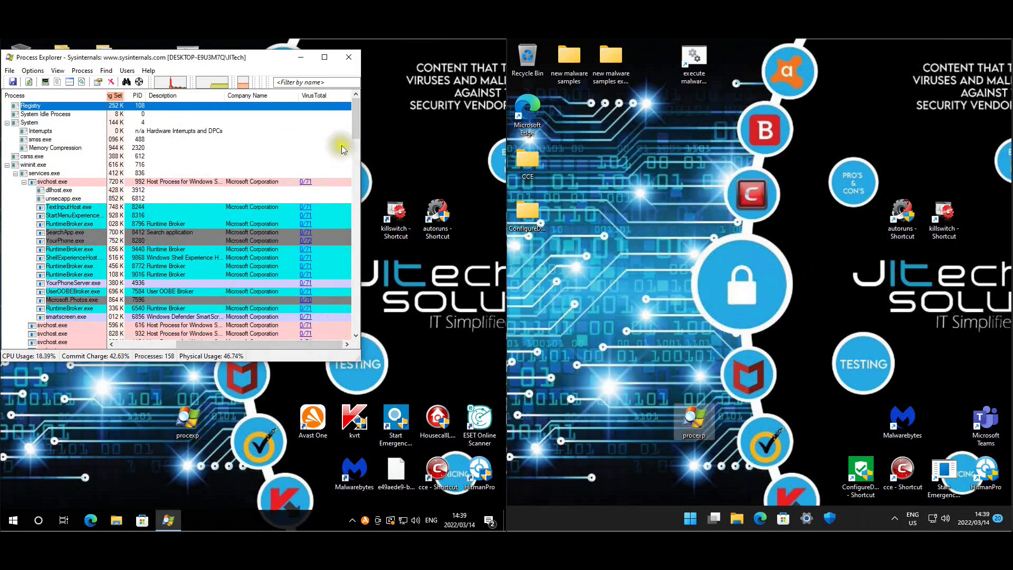
drag(356, 120, 359, 321)
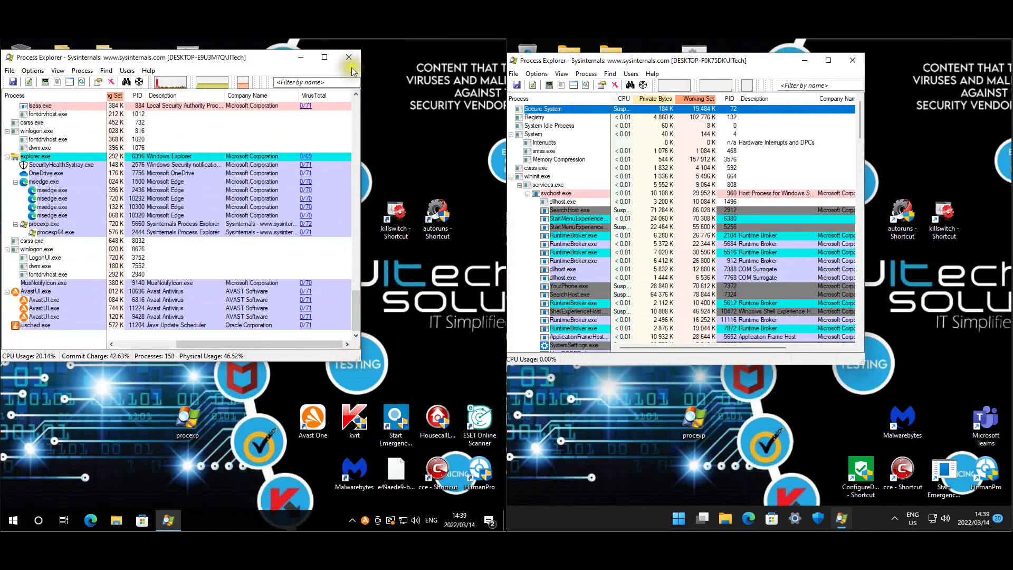
Step: Close the left Process Explorer, then widen the right one to show VirusTotal and memory columns
click(349, 57)
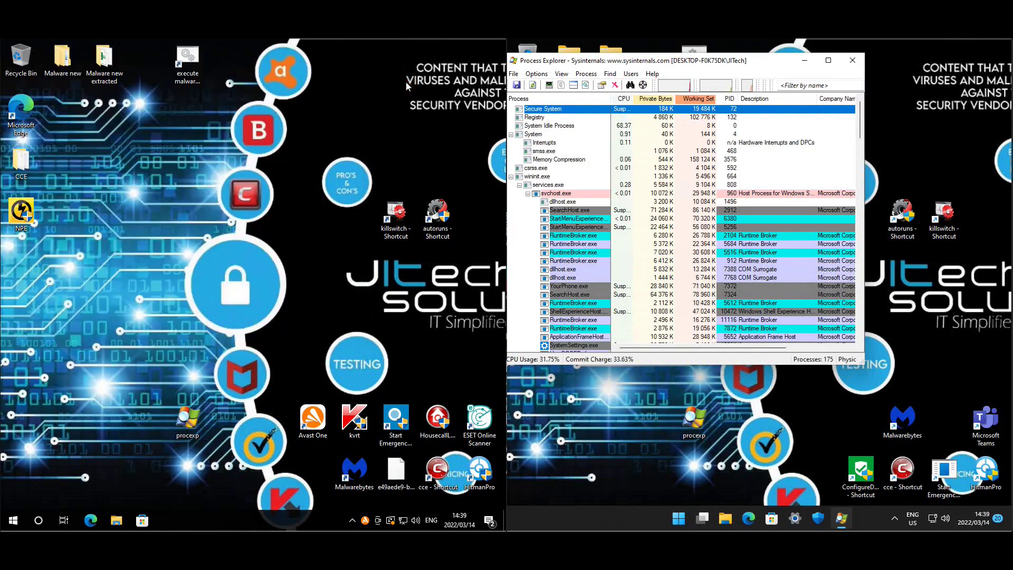
click(820, 348)
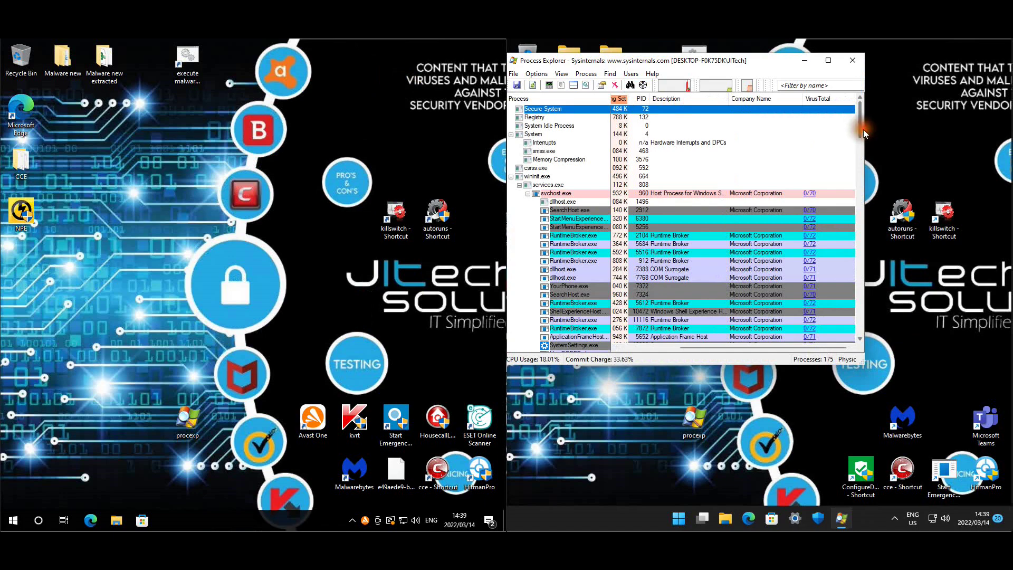
drag(865, 131, 908, 138)
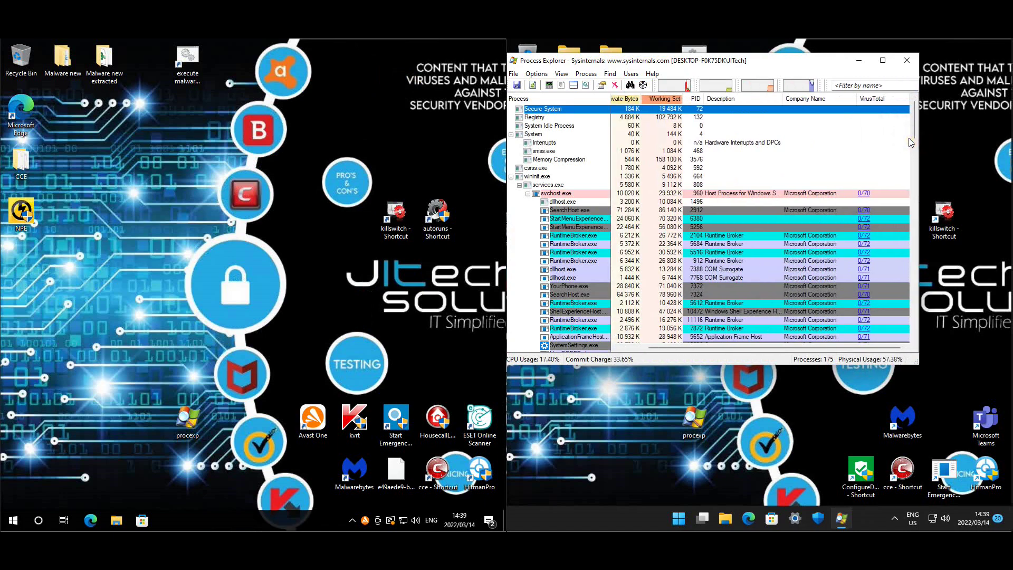
scroll(892, 169, down, 9)
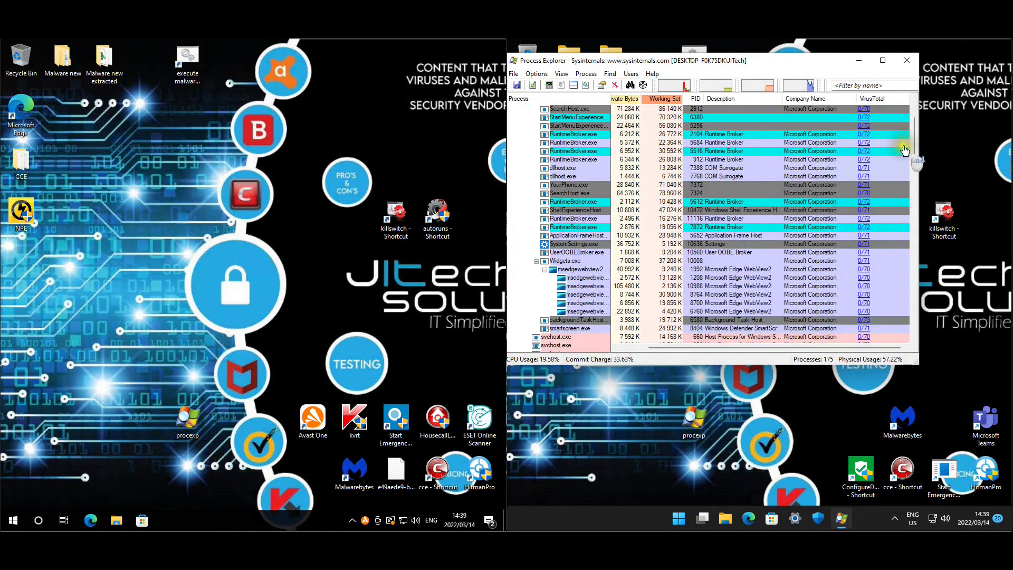
scroll(893, 169, down, 4)
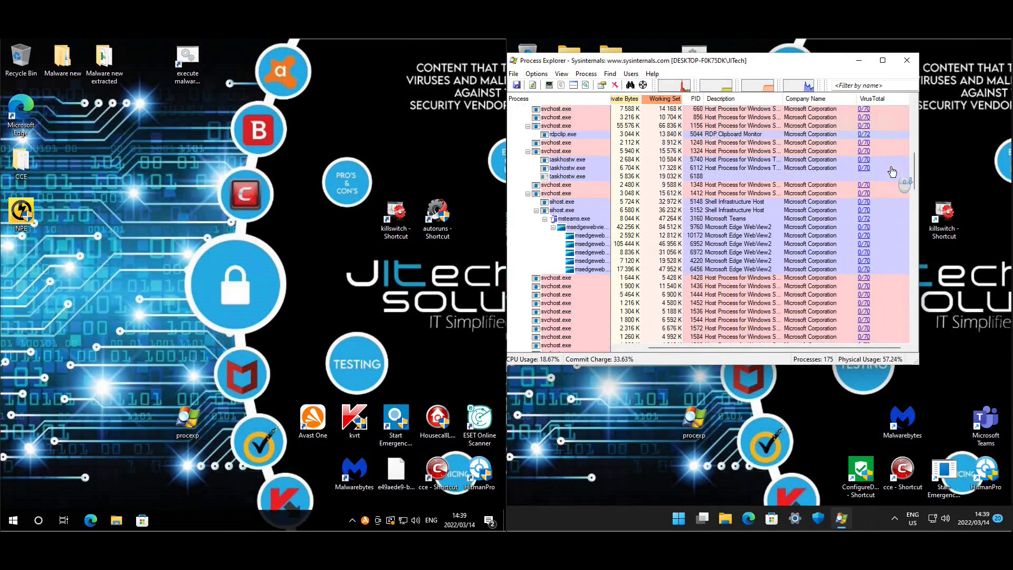
scroll(886, 179, down, 5)
scroll(885, 182, down, 1)
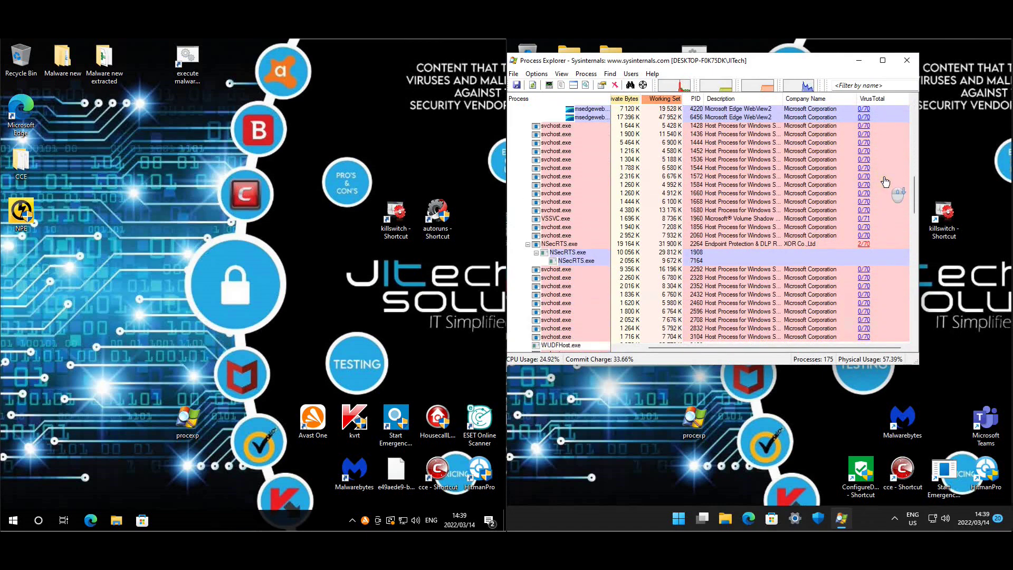
Step: Inspect NSecRTS.exe, scroll through the remaining processes, and close Process Explorer
click(846, 244)
scroll(844, 284, down, 3)
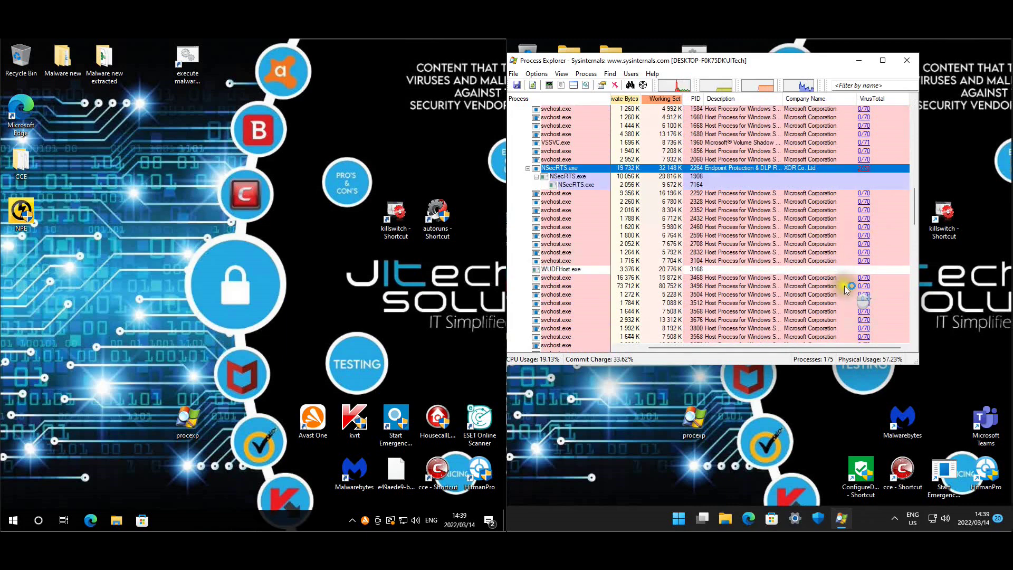
scroll(844, 285, down, 1)
scroll(894, 255, down, 3)
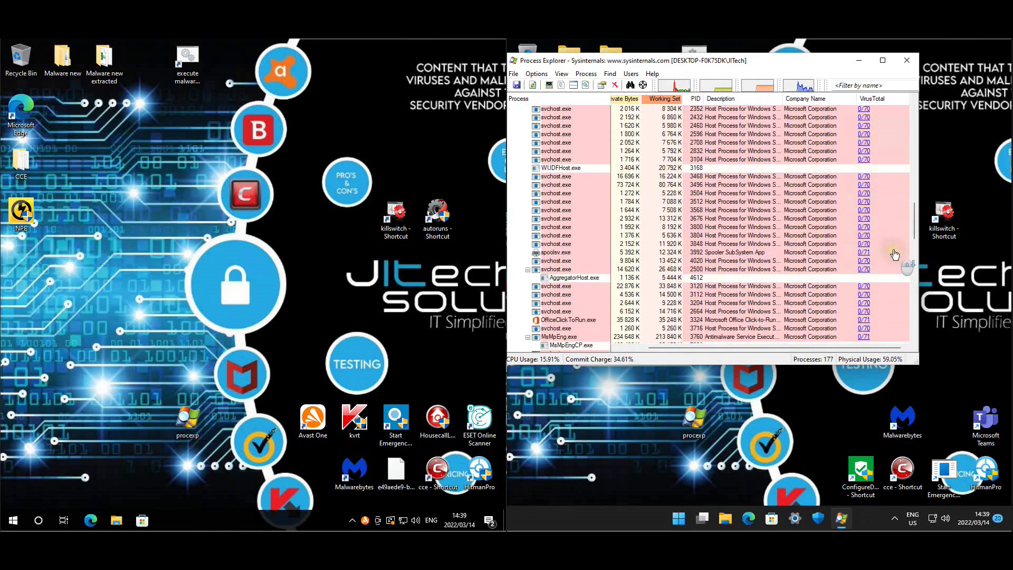
scroll(895, 255, down, 9)
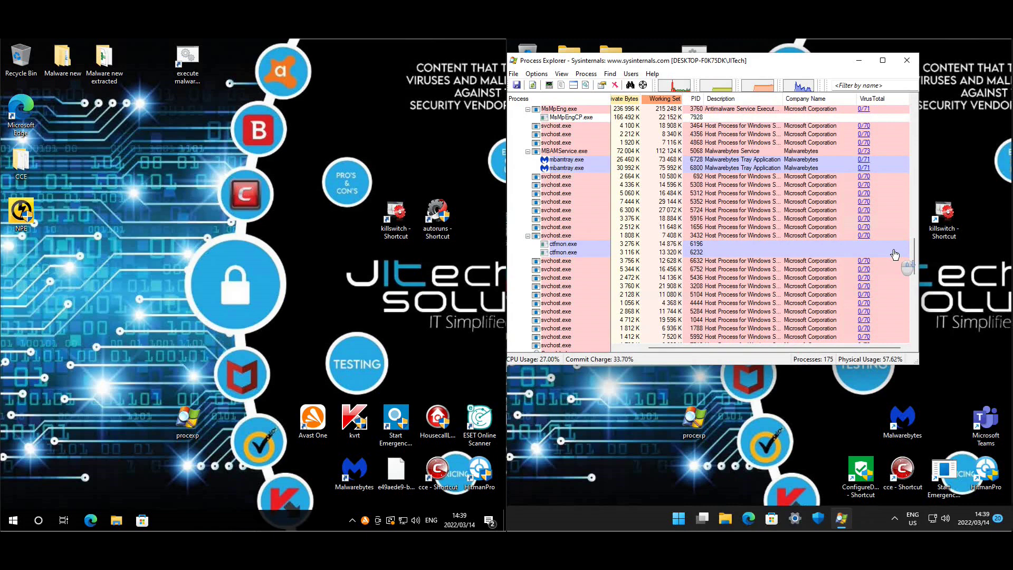
scroll(894, 255, down, 10)
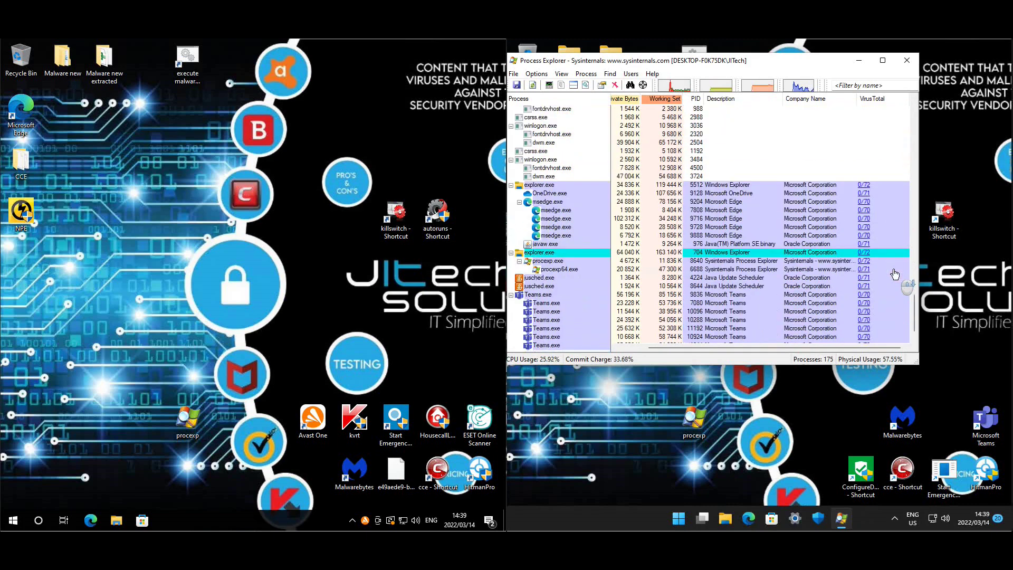
scroll(894, 274, down, 1)
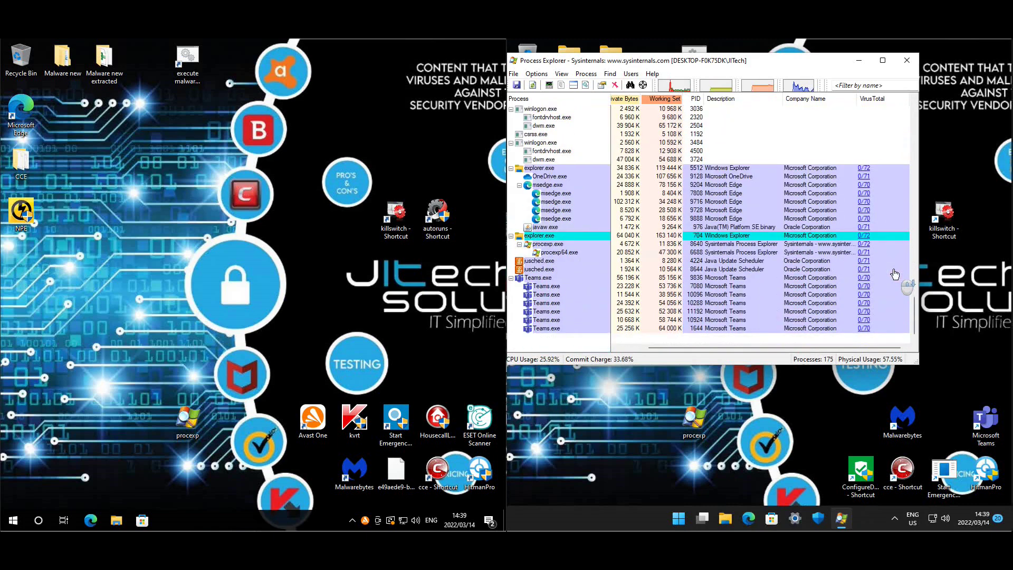
click(906, 60)
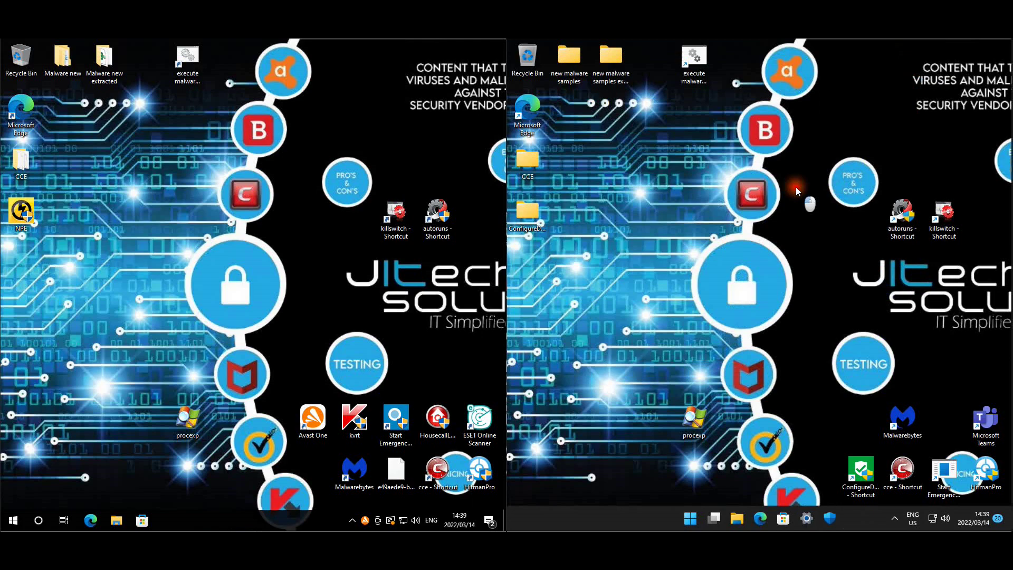
Step: Check the left machine's Downloads, Documents and Pictures folders in File Explorer
click(62, 69)
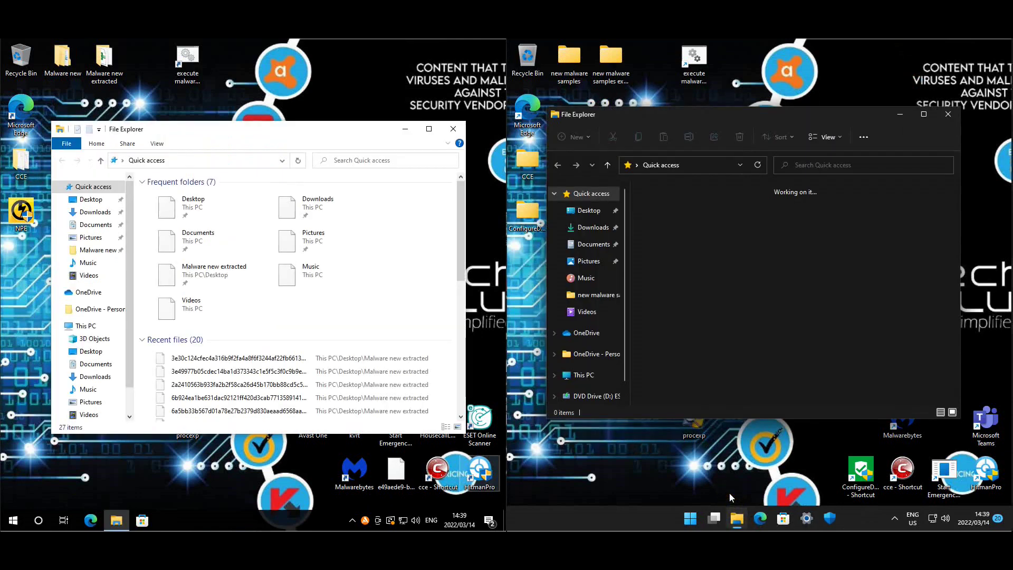
click(100, 212)
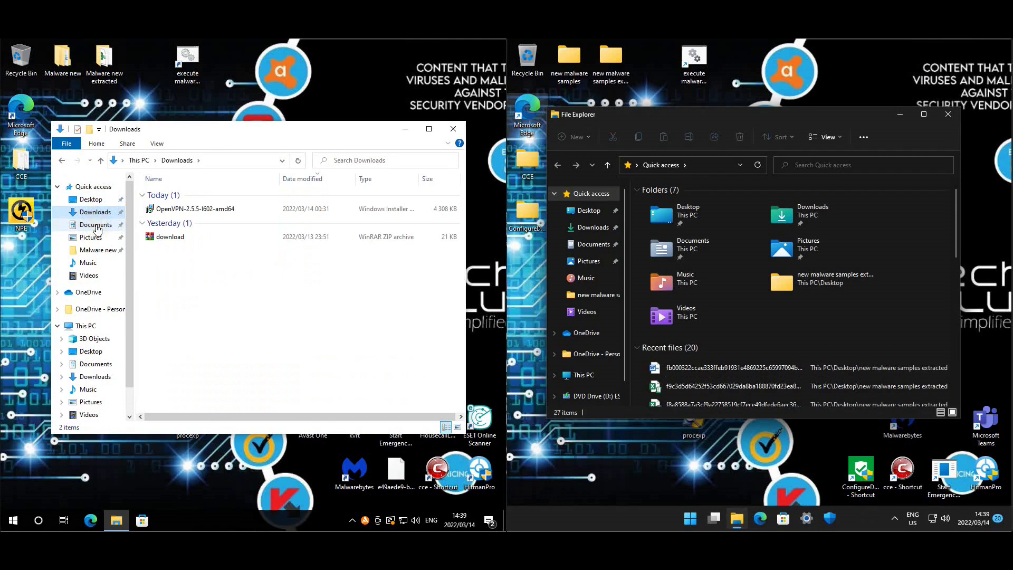
click(95, 224)
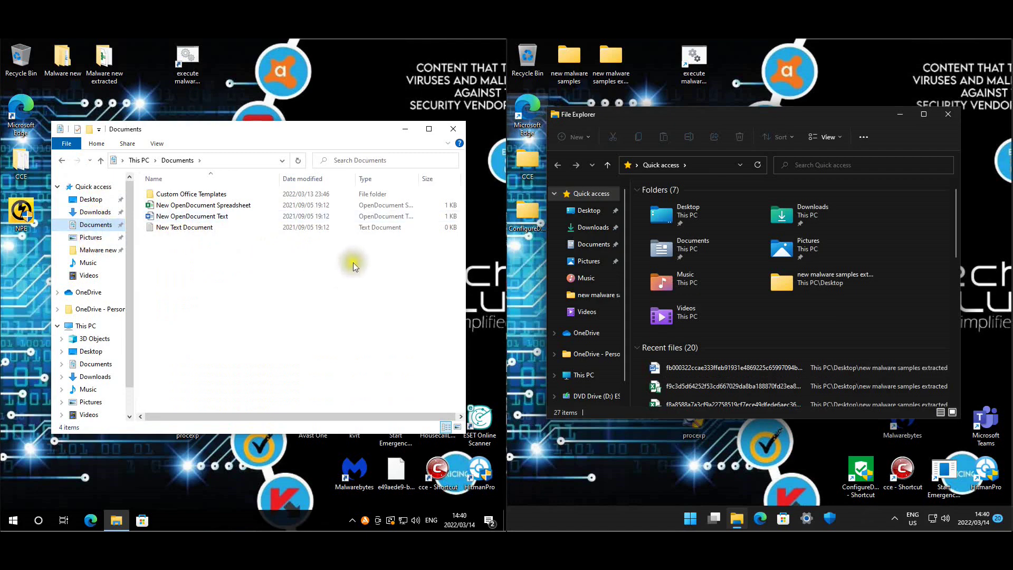
click(86, 237)
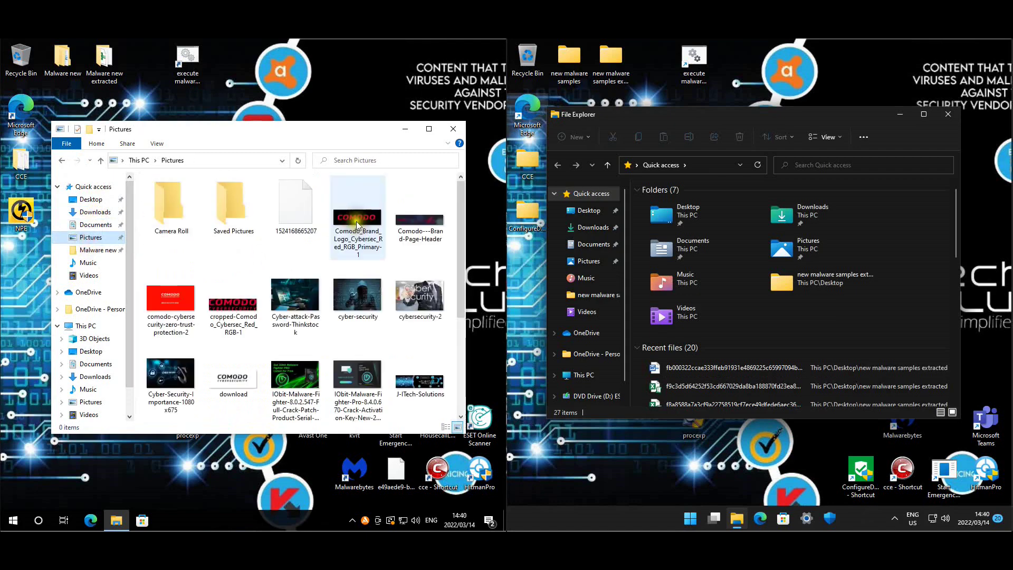
drag(461, 208, 483, 323)
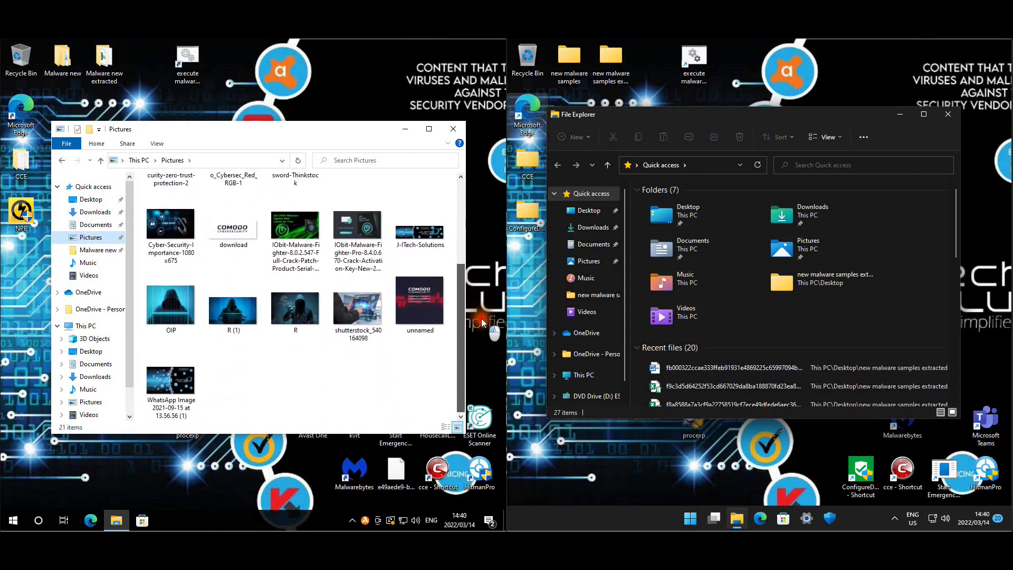
Step: Close the left Explorer, then review the right machine's Desktop, Downloads, Documents and Pictures and close it
click(453, 129)
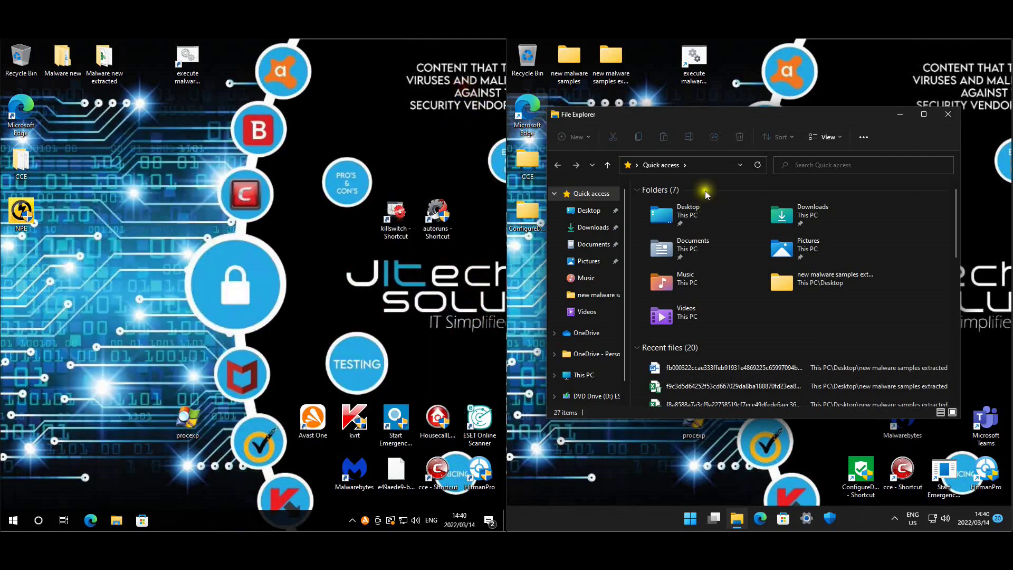
click(593, 215)
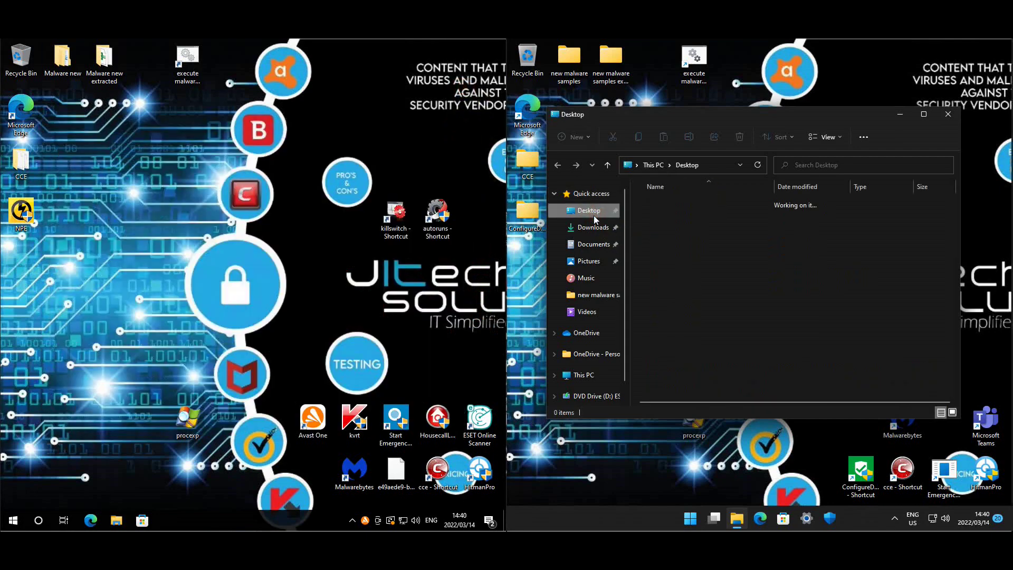
click(590, 227)
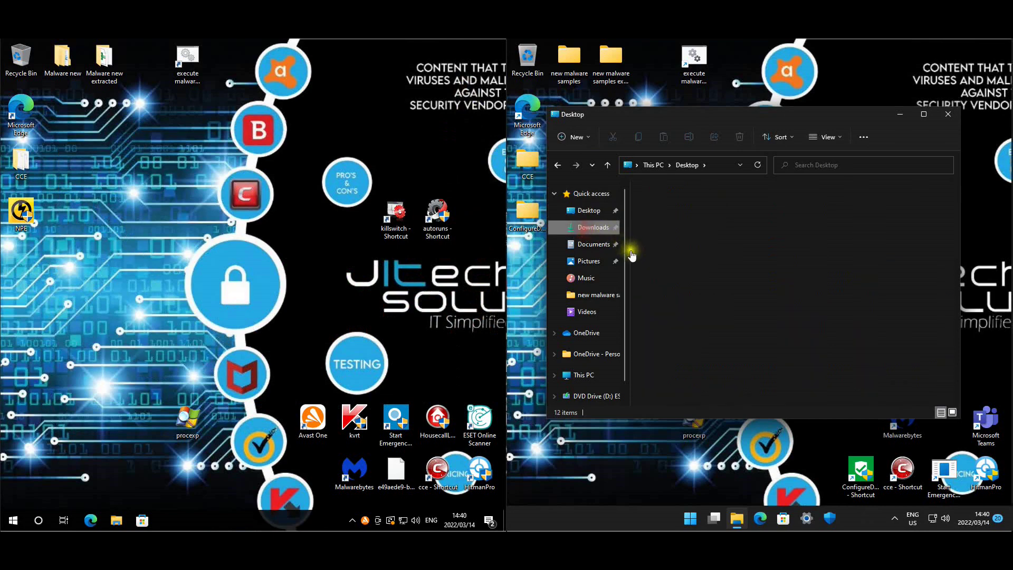
click(569, 244)
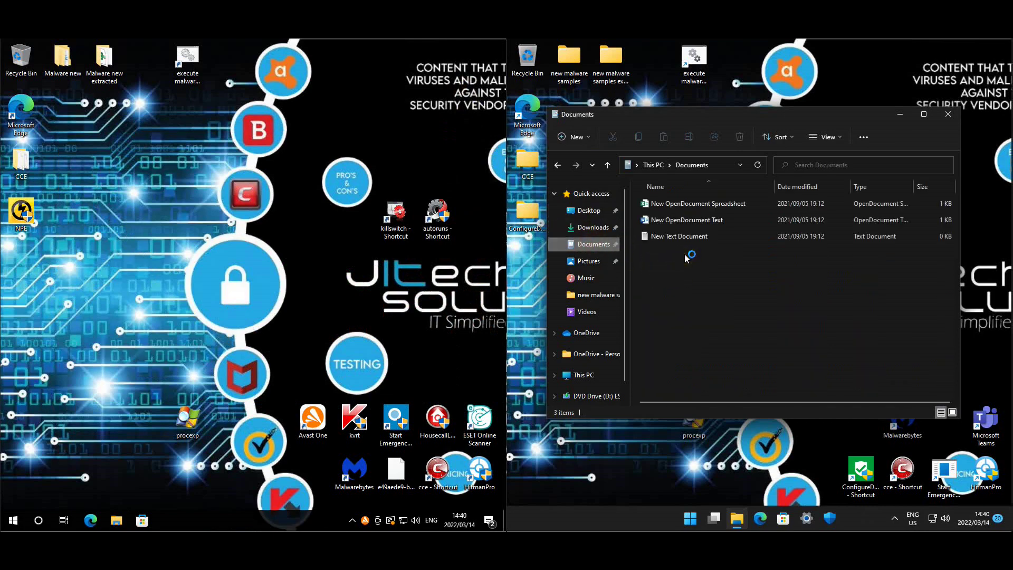
click(593, 259)
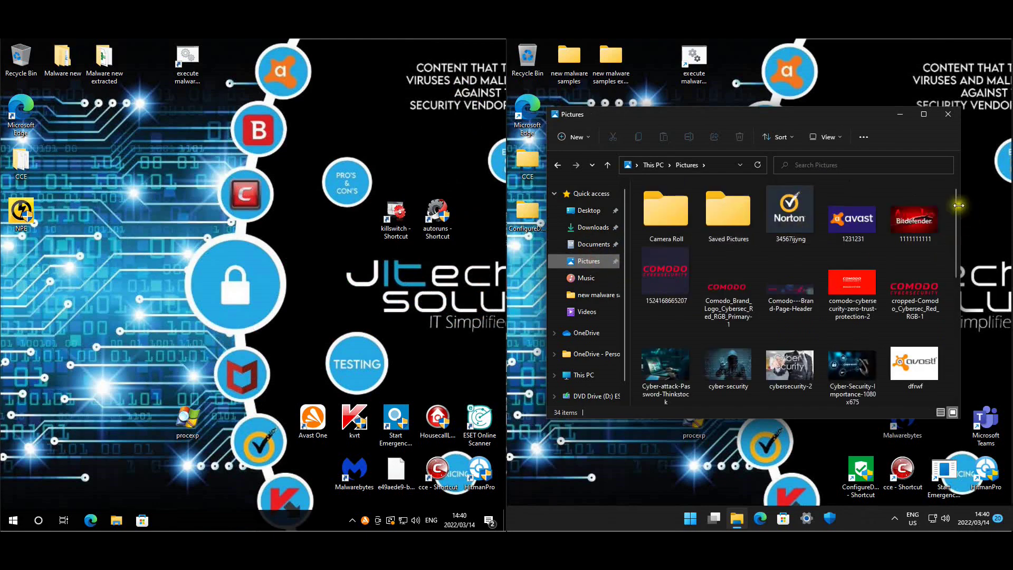
drag(957, 221, 965, 360)
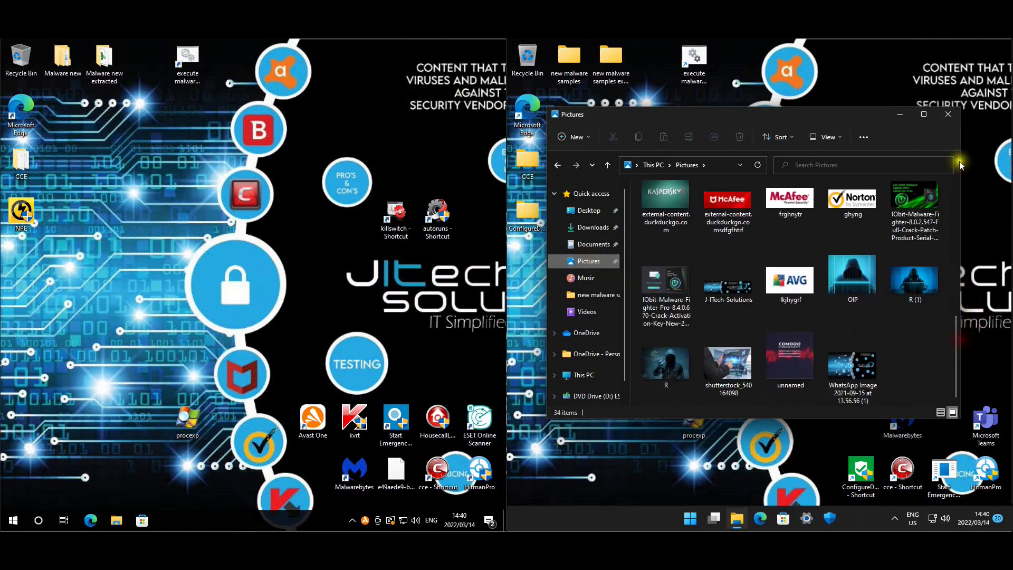
click(949, 115)
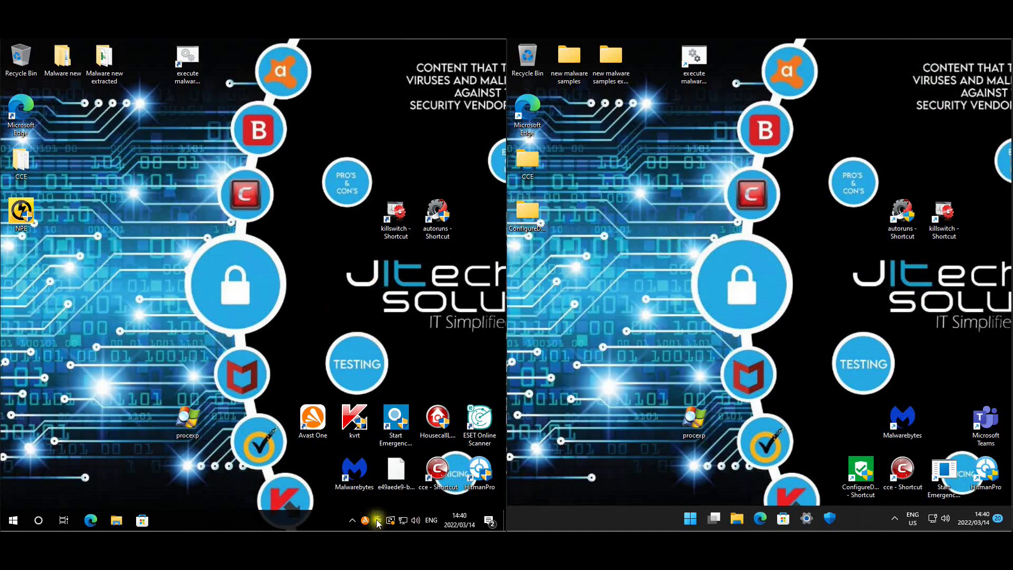
Step: Check which background apps are running in the tray overflow, then dismiss the list
click(421, 345)
click(895, 518)
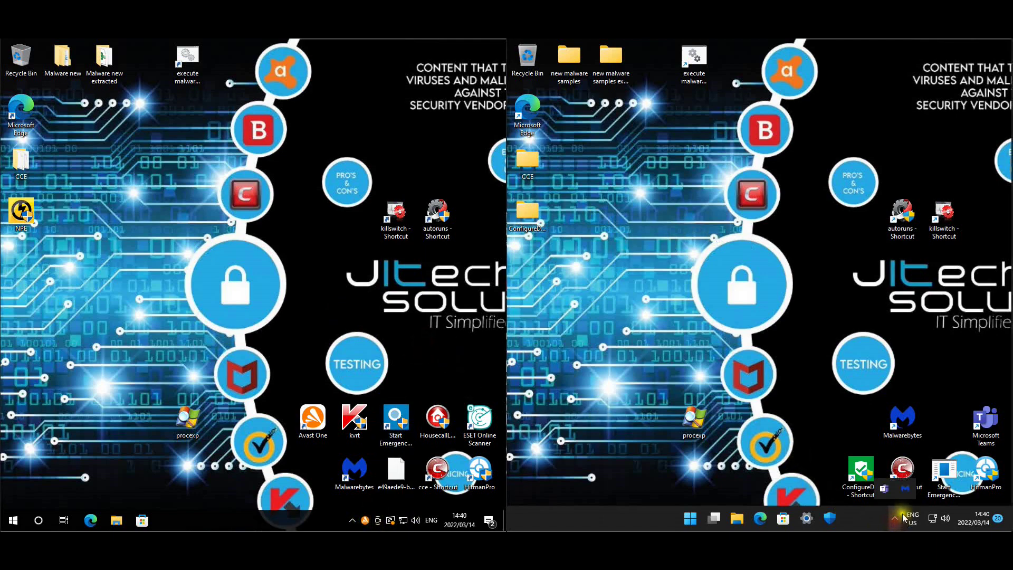
click(843, 313)
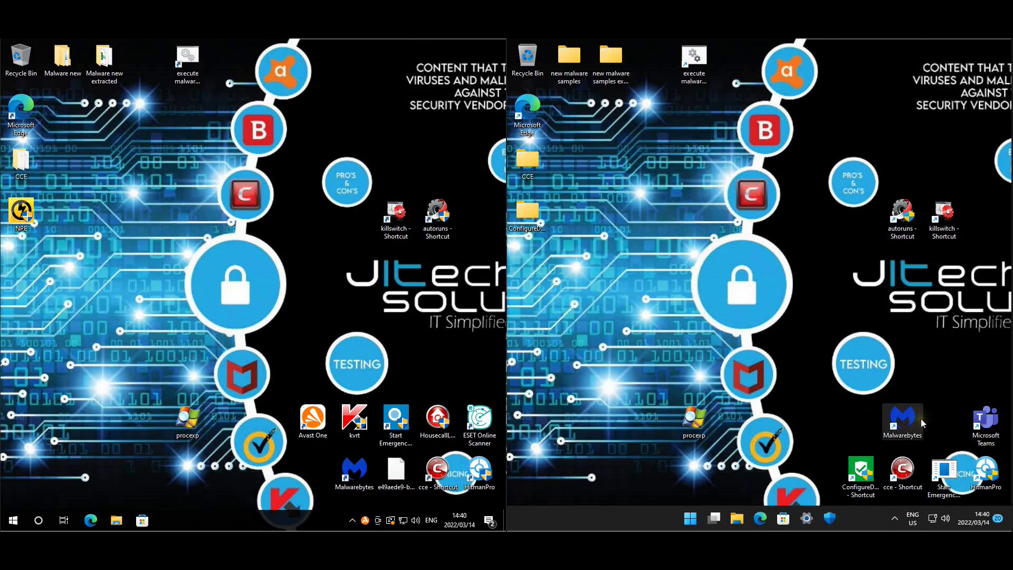
click(821, 314)
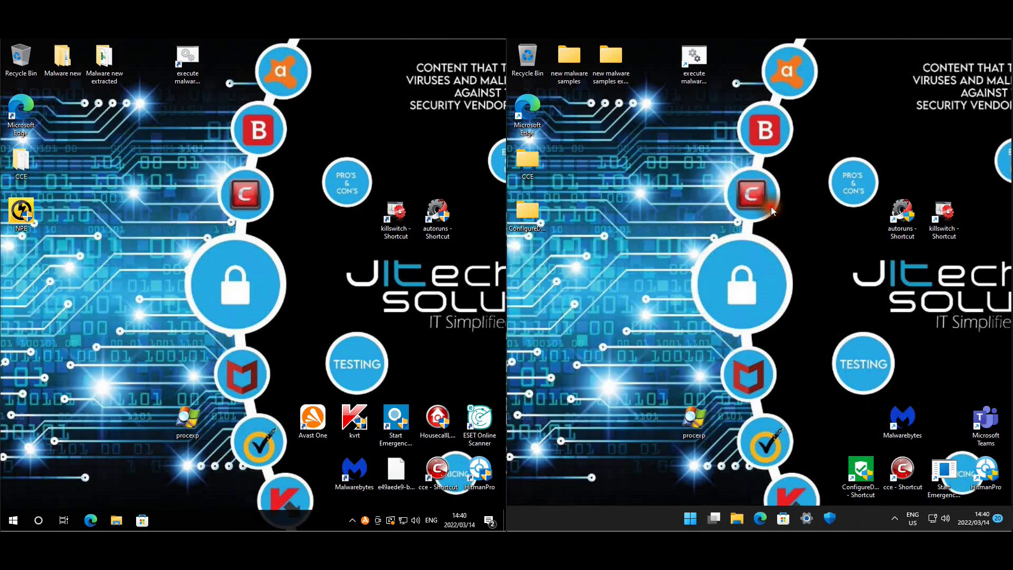
click(422, 281)
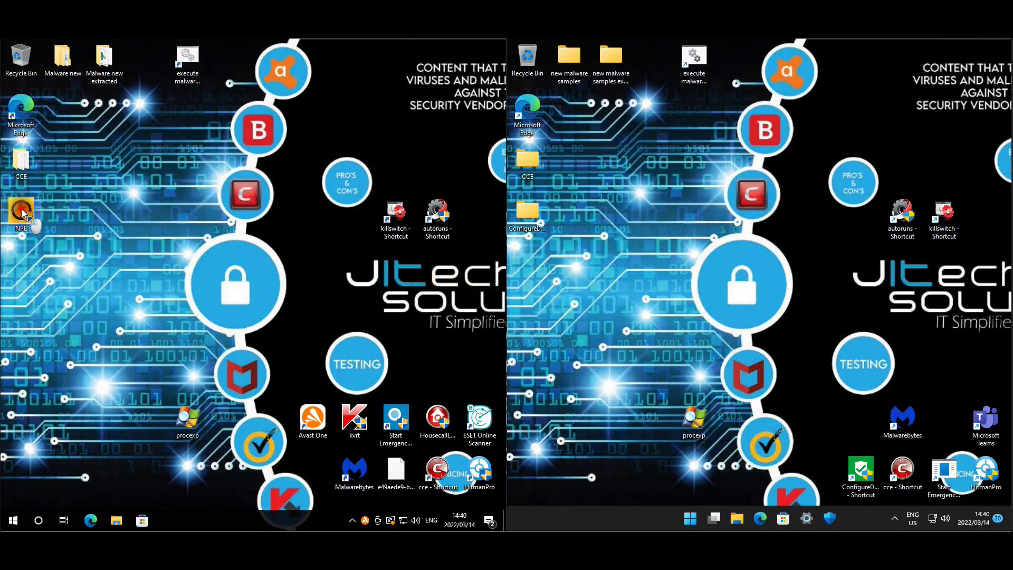
Step: Move the NPE desktop shortcut into the bottom icon row beside Malwarebytes
drag(109, 261, 315, 468)
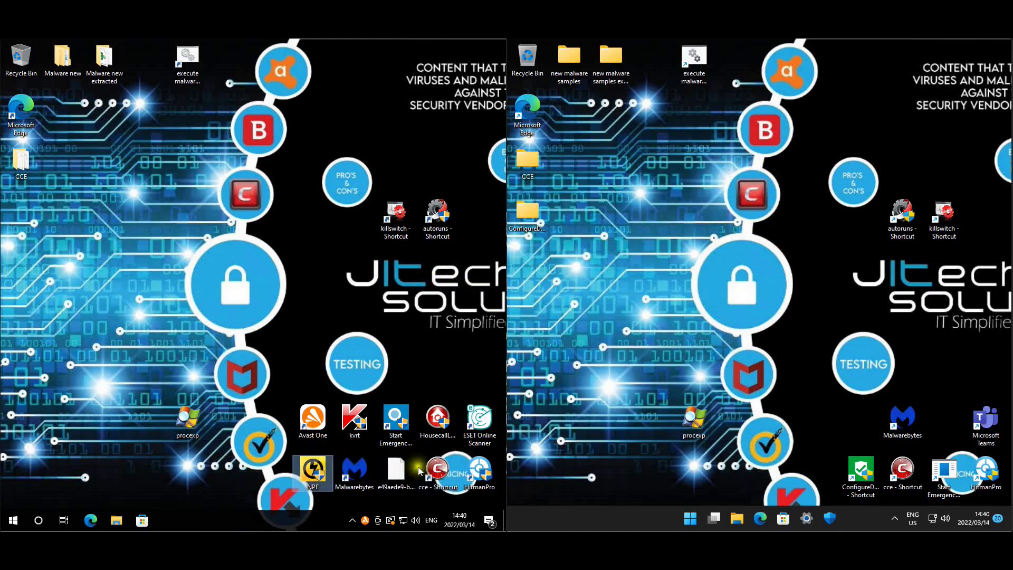
click(390, 467)
click(403, 248)
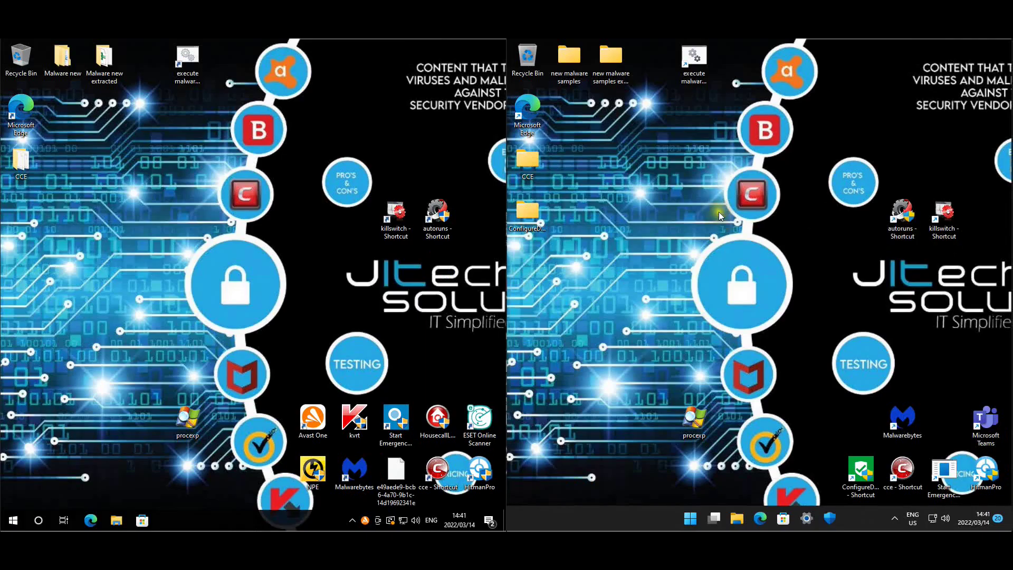
click(469, 160)
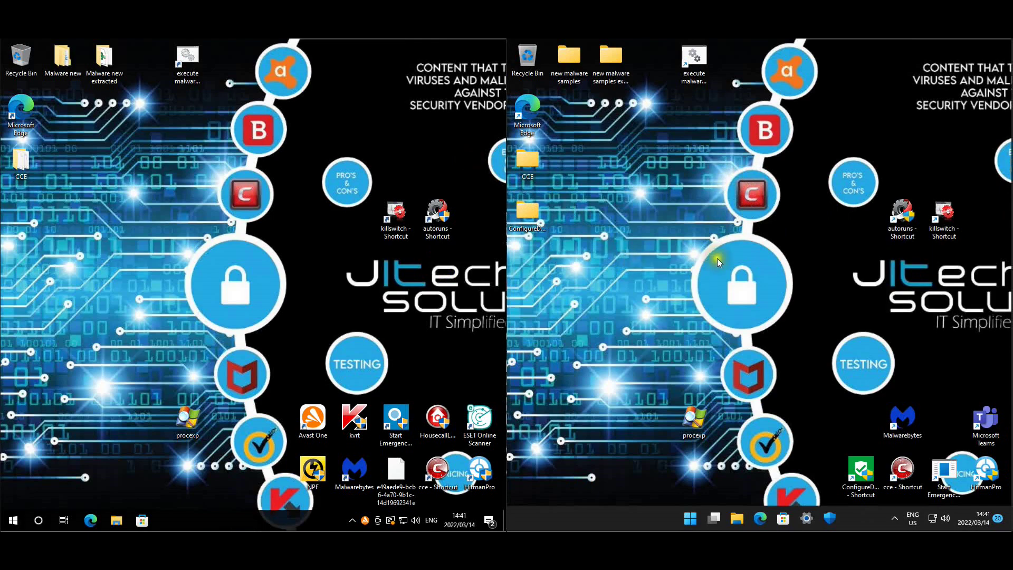